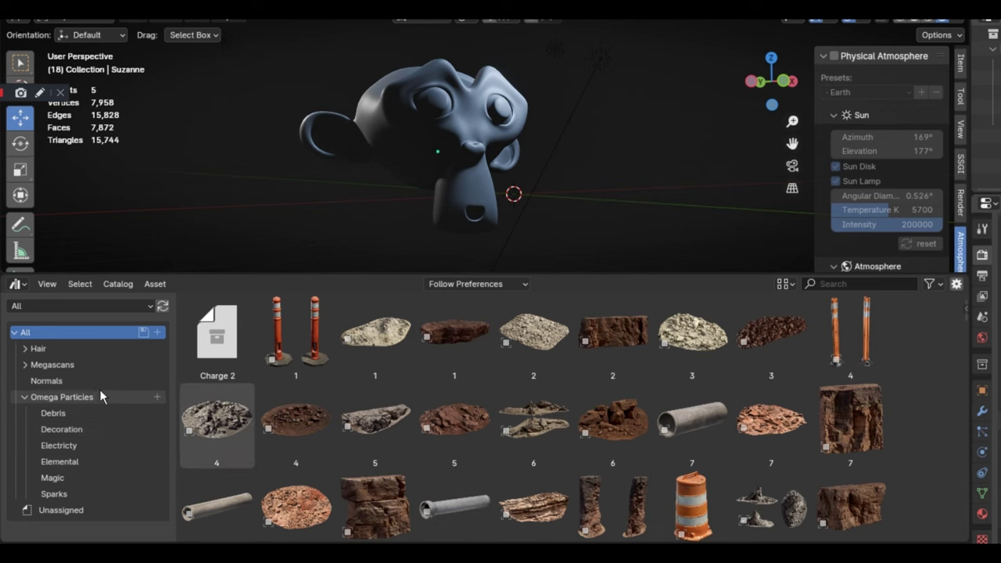
Add the E Arc asset from Omega Particles' Electricty catalog and toggle its collection instancing.
click(103, 443)
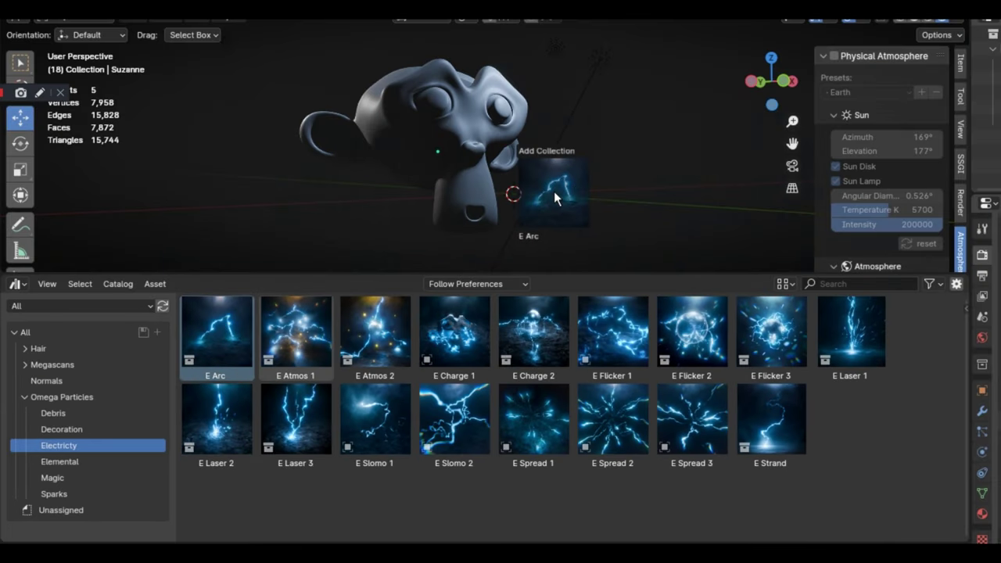
drag(269, 215, 553, 191)
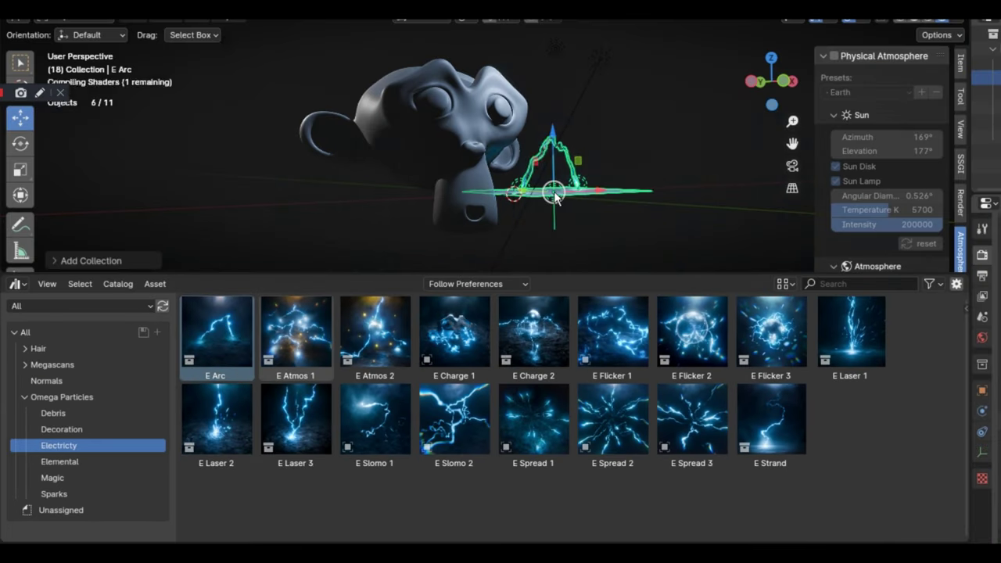
click(78, 261)
click(134, 254)
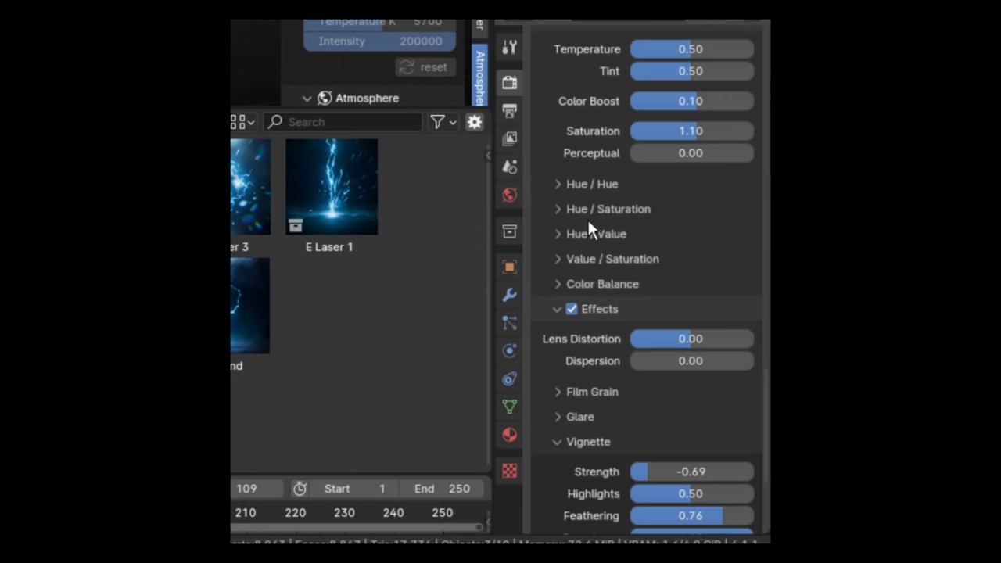
Clear the plane from the arc modifier's surface Object field and delete the plane.
click(509, 295)
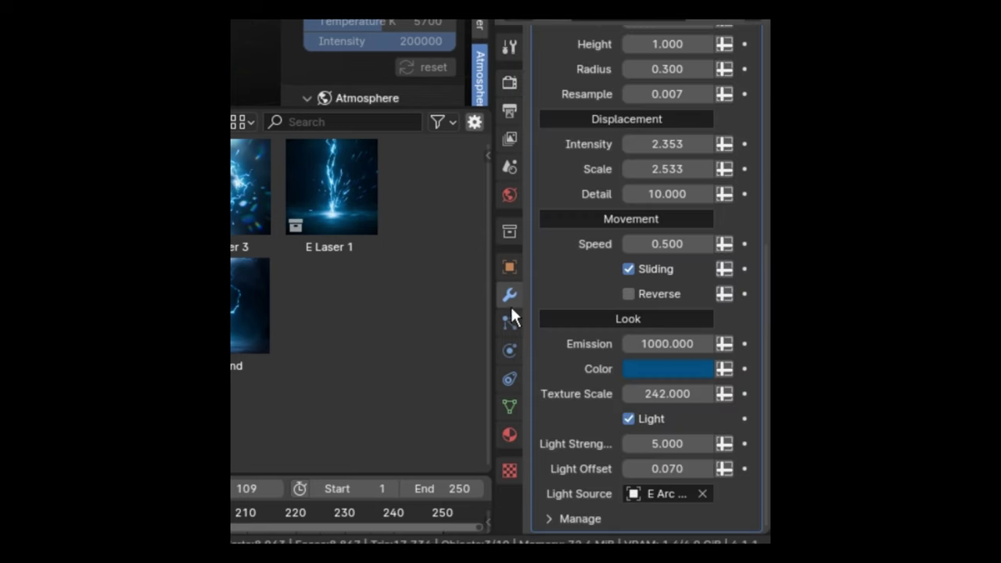
scroll(562, 273, up, 4)
scroll(720, 159, up, 8)
click(707, 215)
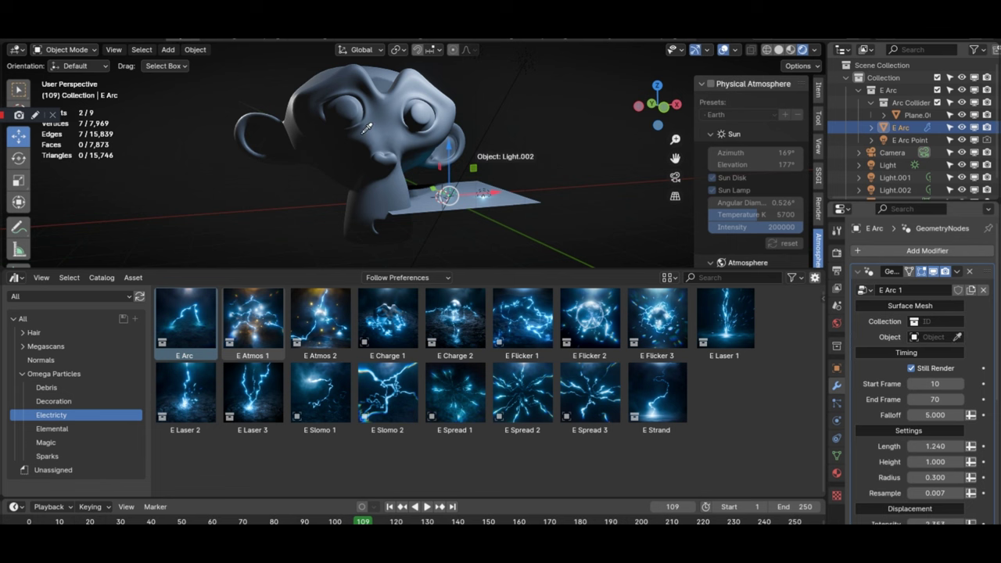
key(Delete)
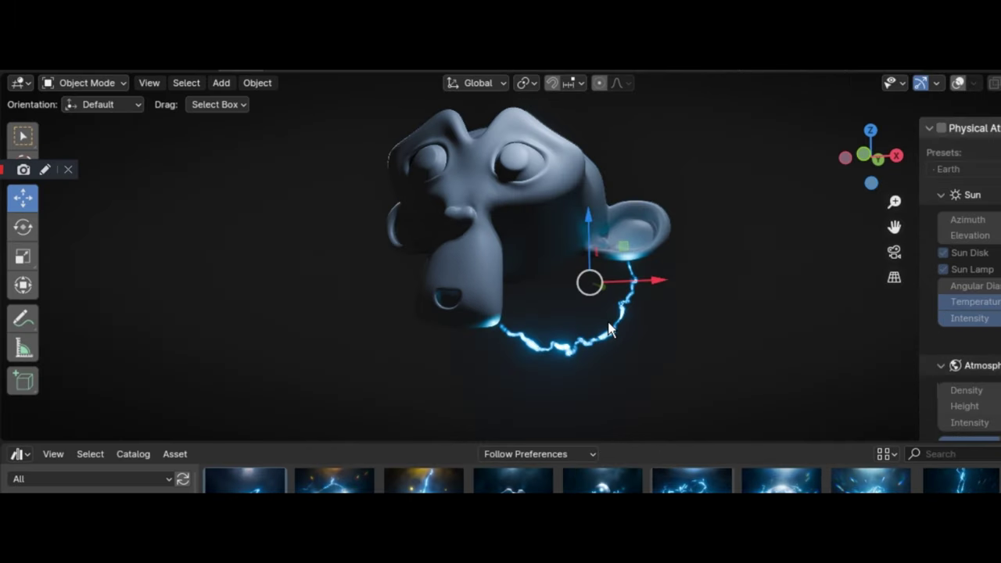
Move and rotate the lightning arc onto Suzanne's brow.
click(383, 87)
middle_drag(566, 190, 614, 250)
key(g)
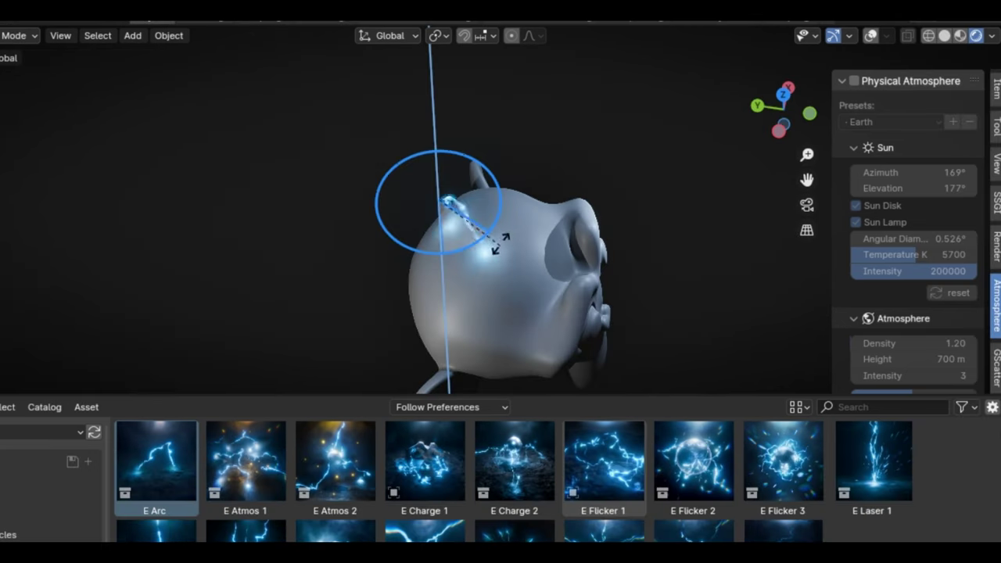
click(624, 346)
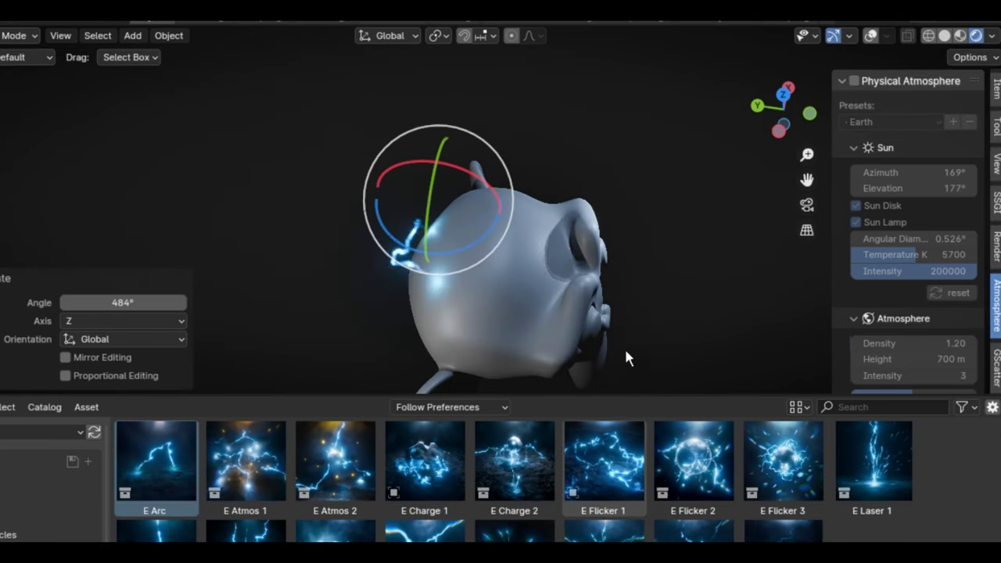
middle_drag(623, 346, 704, 344)
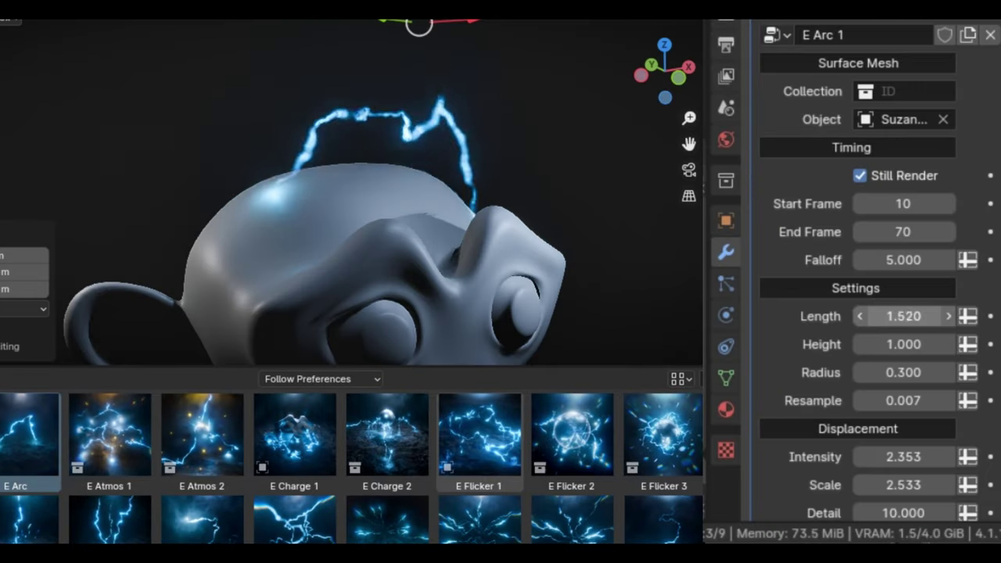
Shorten the arc's Length to 0.860, adjust its Height, and reposition it.
drag(903, 316, 982, 291)
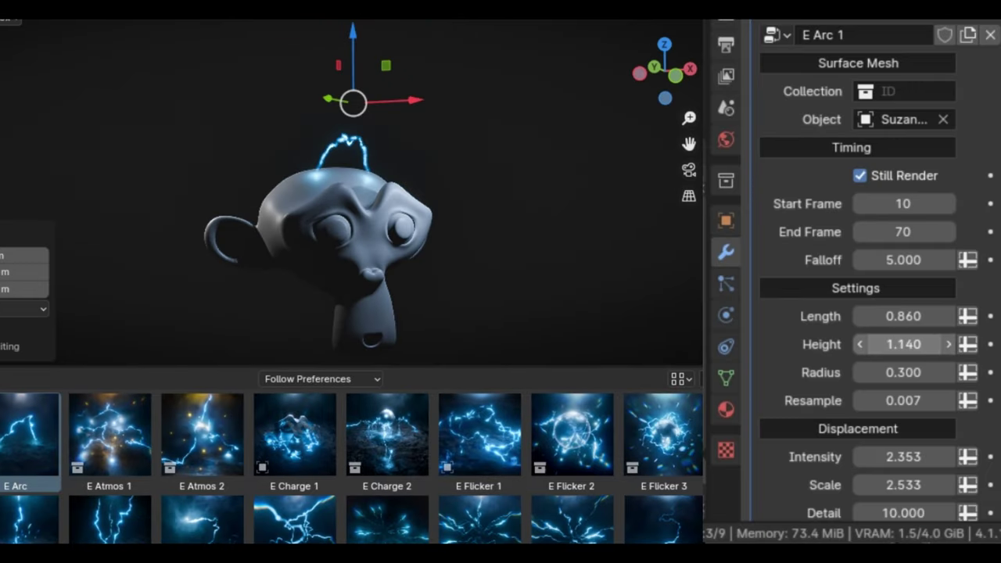
scroll(503, 284, up, 3)
mouse_move(903, 344)
mouse_down()
mouse_move(926, 344)
mouse_move(938, 372)
mouse_move(985, 372)
mouse_up()
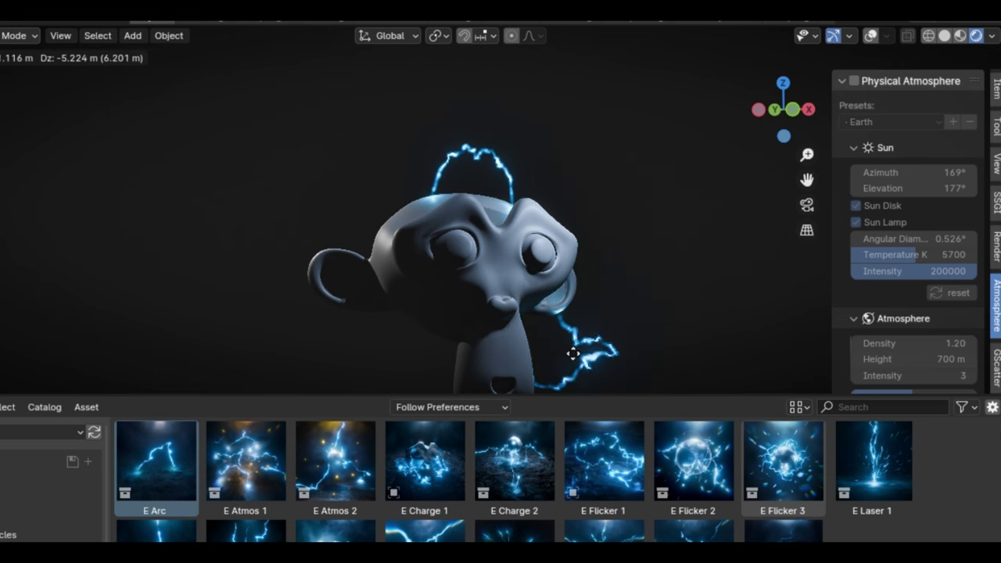
click(443, 244)
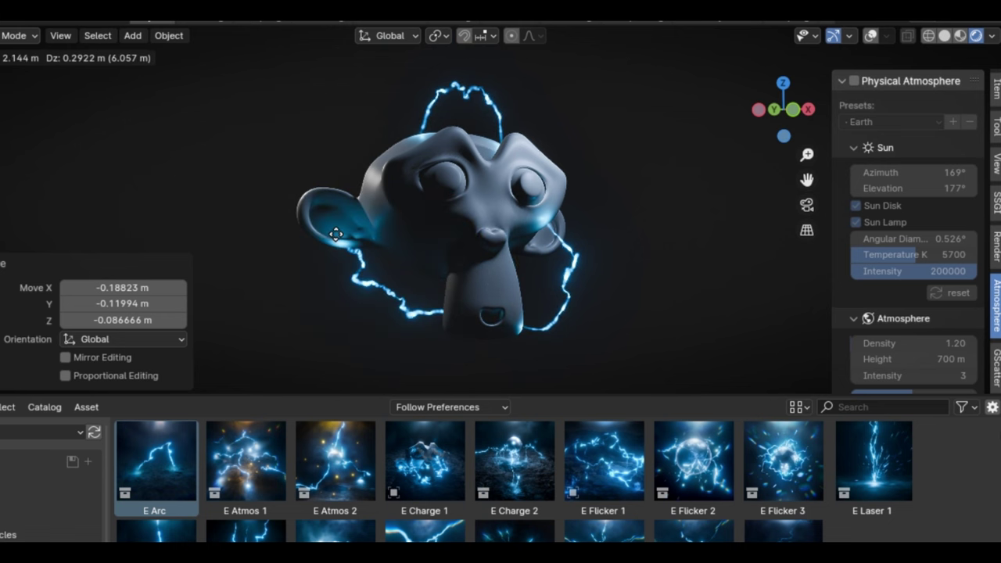
Duplicate the lightning arc, then rotate and move the copy around Suzanne's head.
middle_drag(313, 294, 428, 283)
key(g)
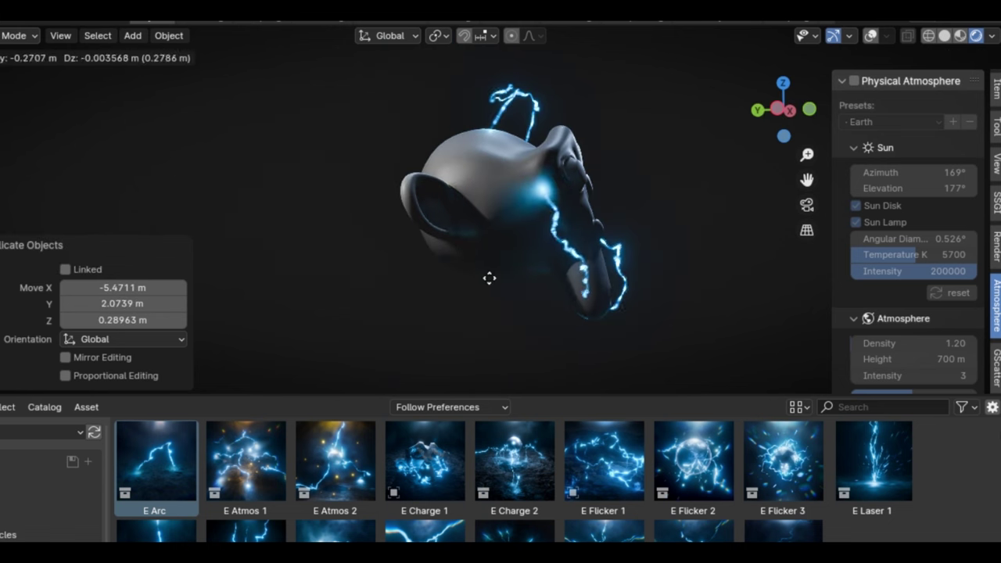
key(r)
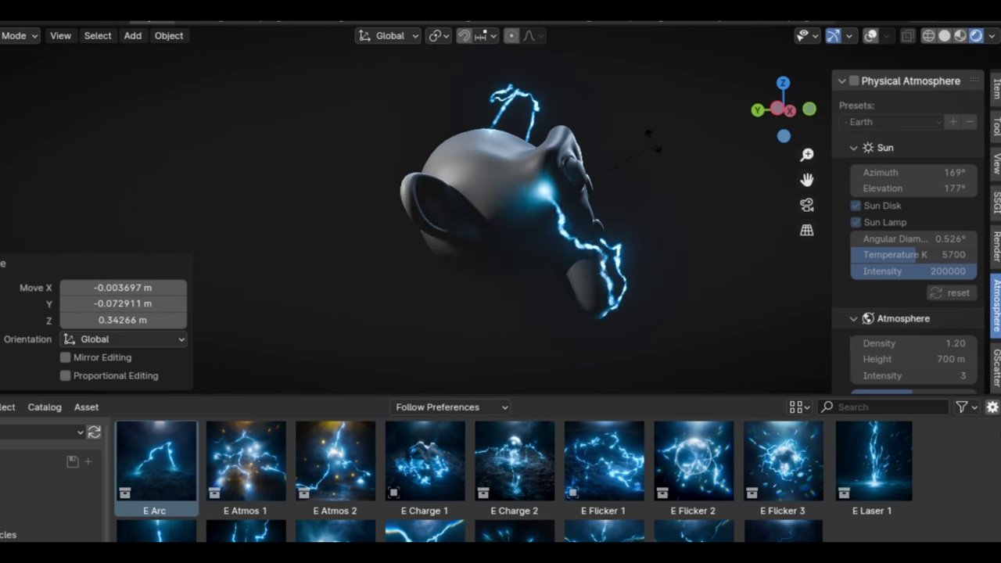
click(639, 191)
key(g)
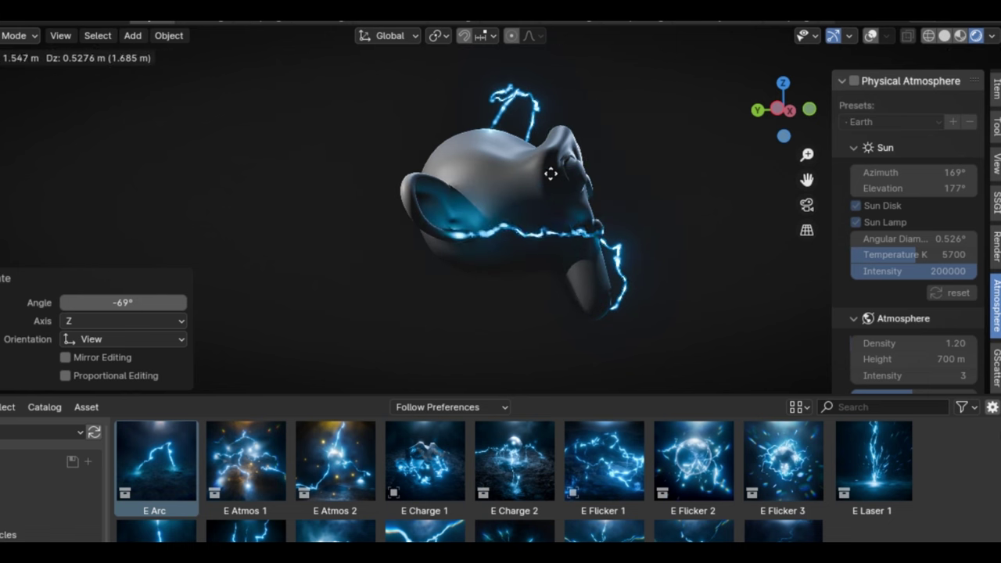
click(661, 157)
mouse_move(649, 146)
middle_down()
mouse_move(711, 288)
mouse_move(740, 303)
middle_up()
Move the lightning arcs upward around Suzanne.
click(740, 303)
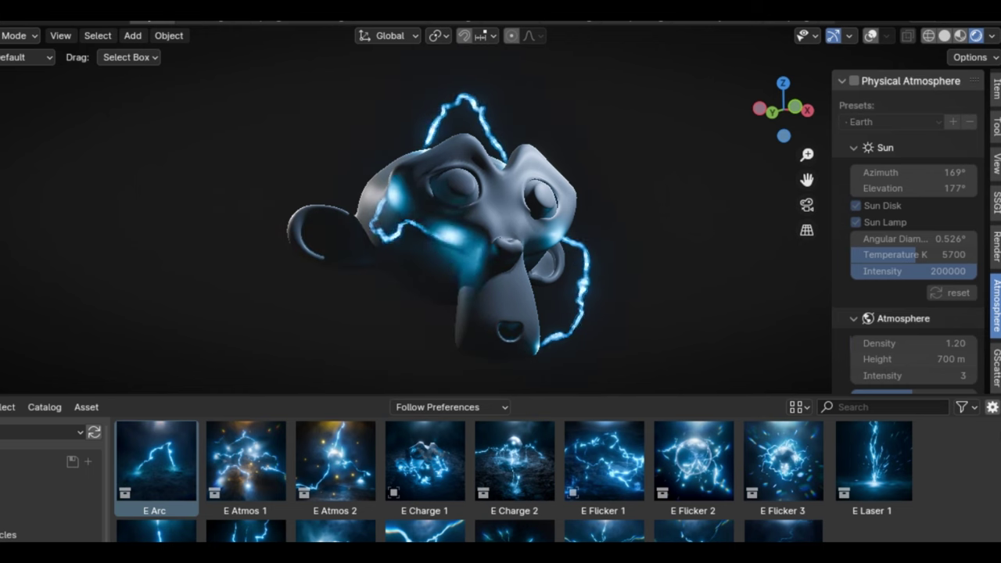
key(g)
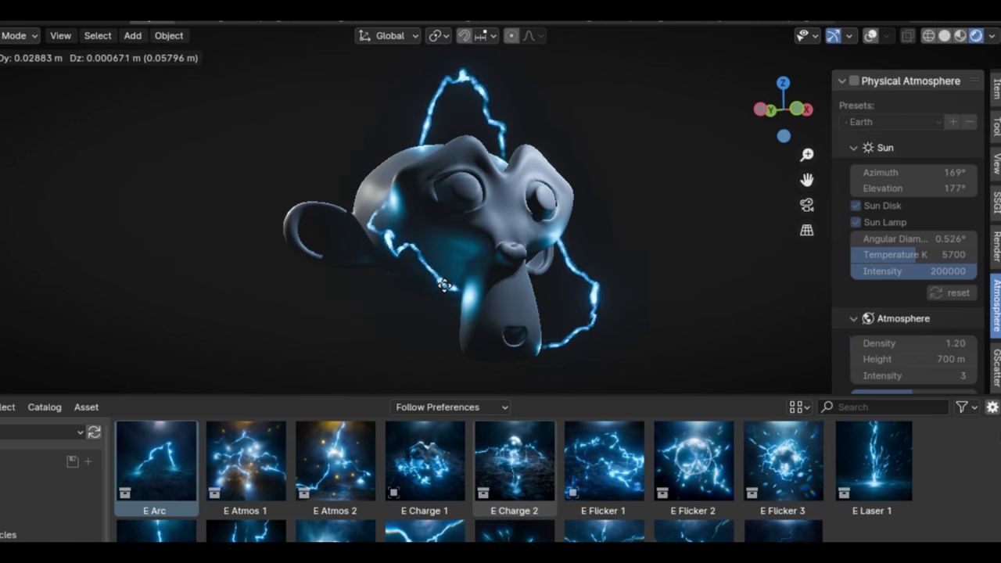
click(449, 286)
mouse_move(674, 220)
middle_down()
mouse_move(648, 242)
mouse_move(700, 225)
middle_up()
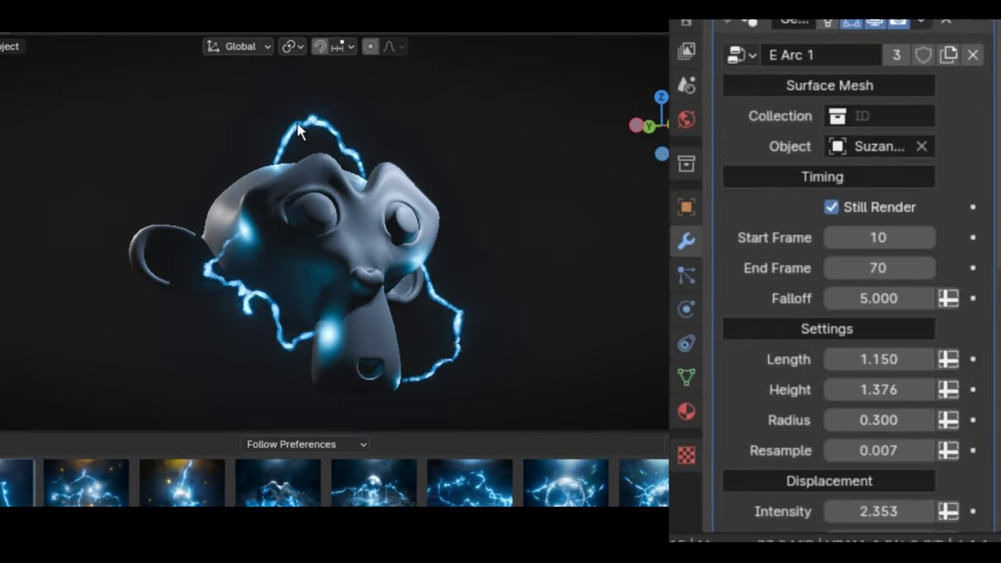
Set the arc's movement Speed to 3.000.
scroll(931, 384, down, 4)
scroll(950, 343, down, 2)
scroll(876, 299, down, 3)
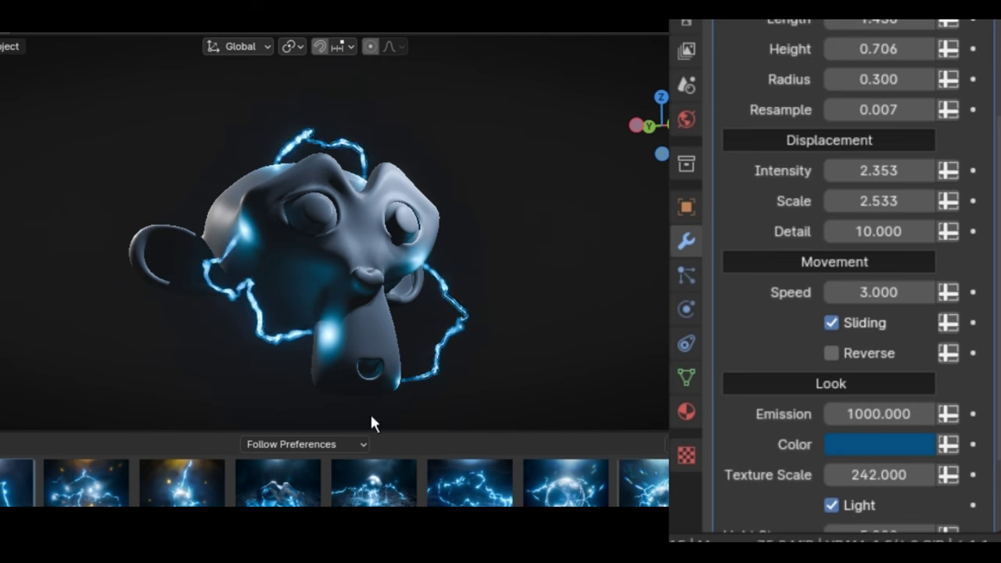
drag(876, 291, 923, 291)
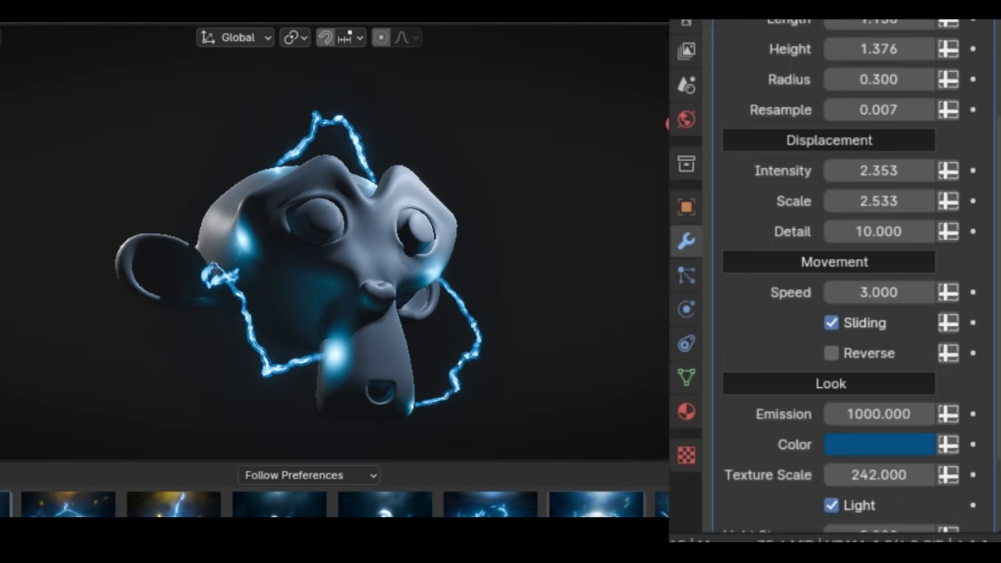
scroll(914, 149, down, 3)
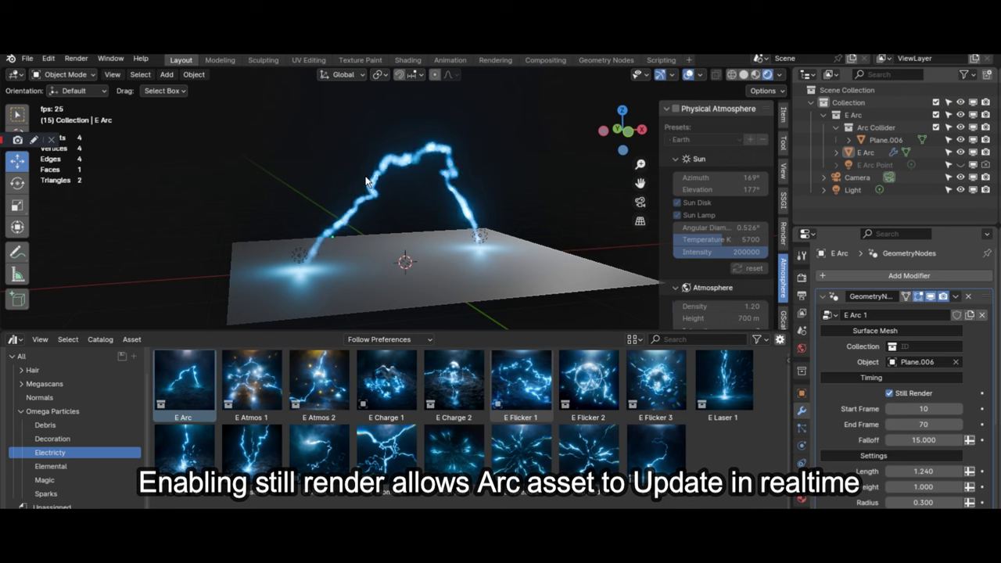
Move the fading E Arc around the plane, stopping playback in between.
key(g)
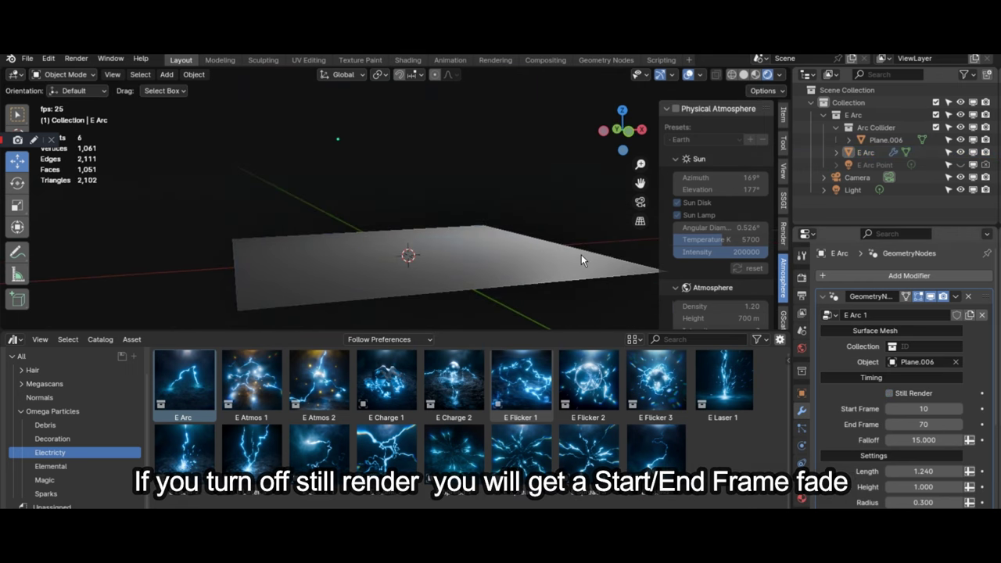
key(space)
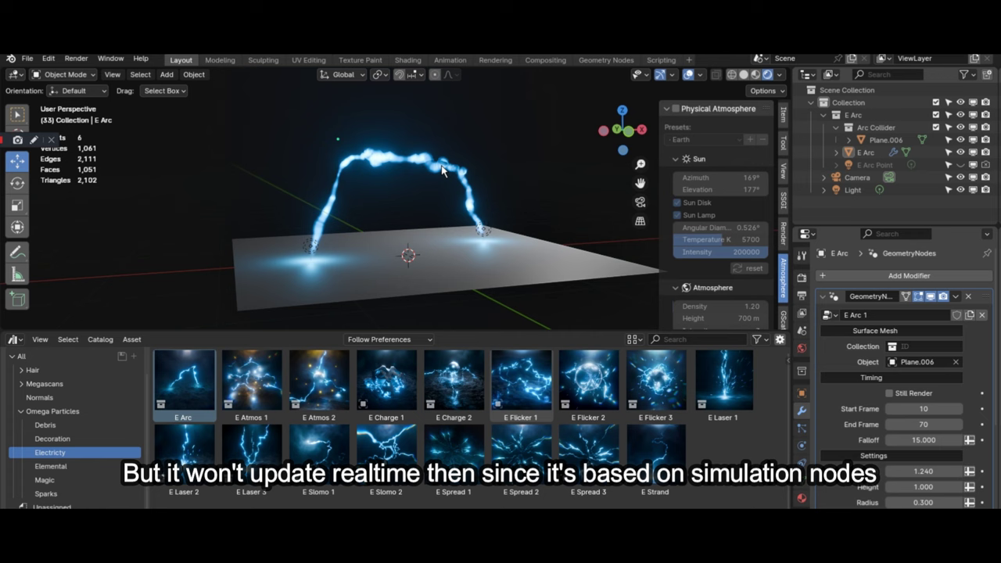
key(g)
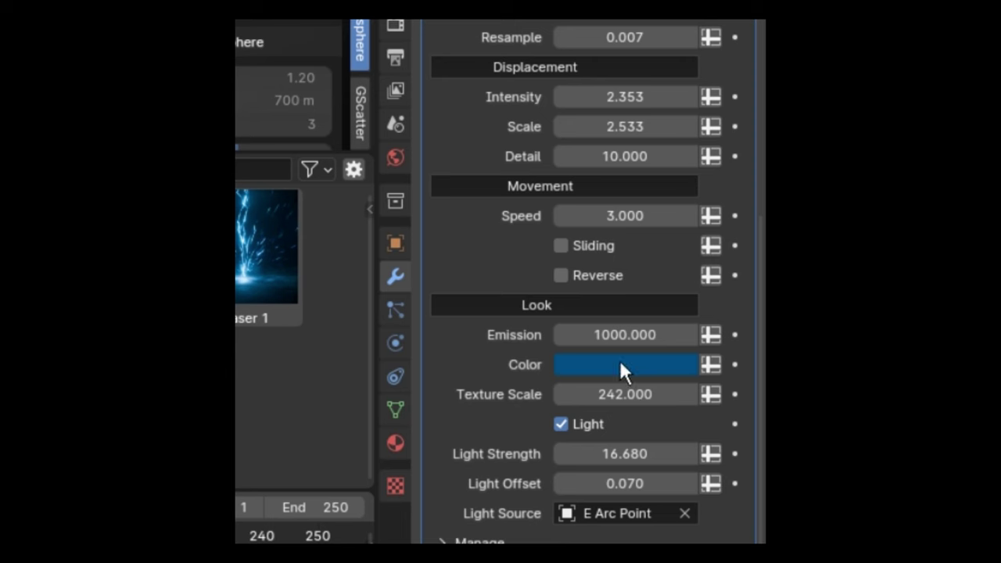
Change the arc colour and the E Arc Point light colour from blue to orange.
click(621, 372)
drag(500, 183, 483, 174)
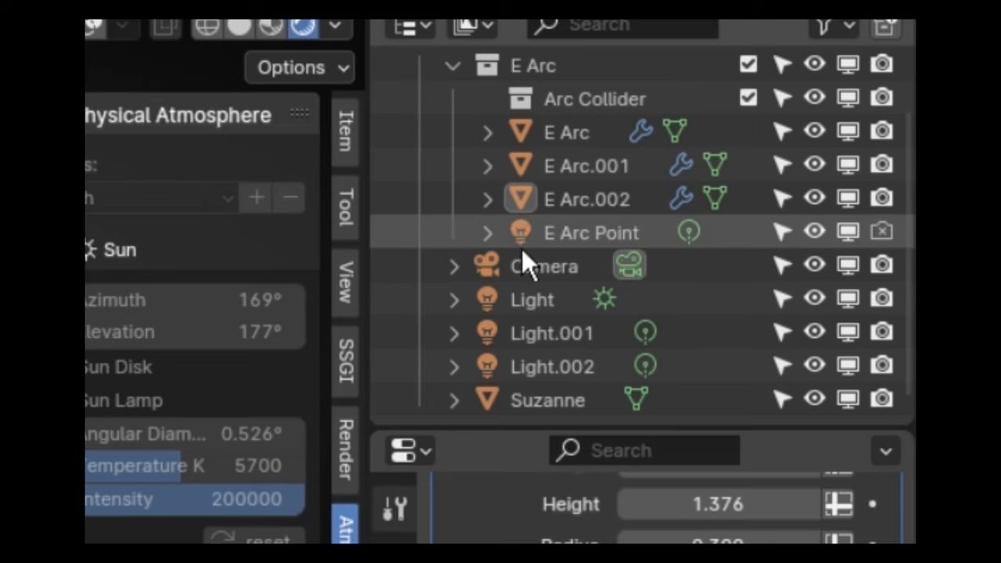
click(521, 238)
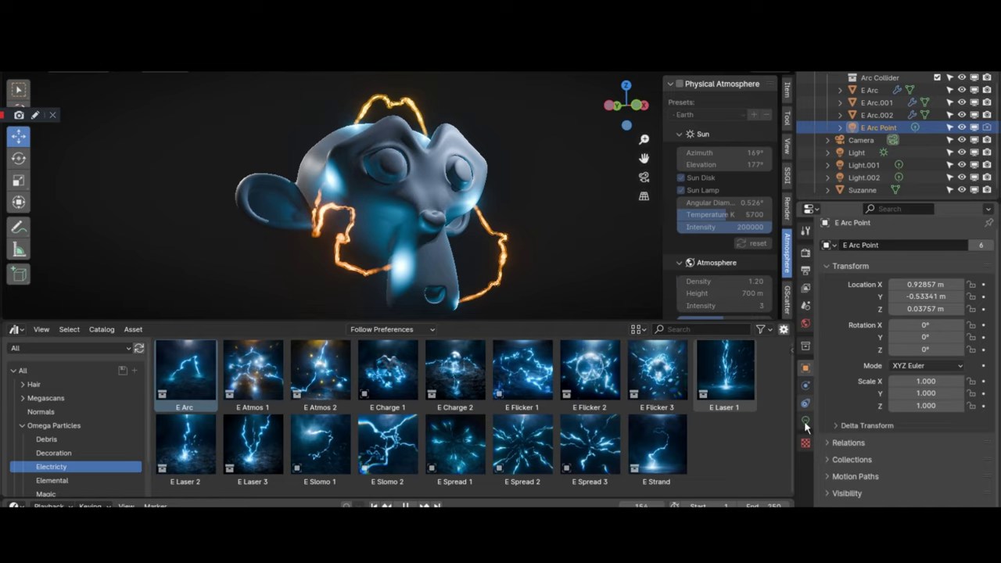
click(944, 325)
click(861, 226)
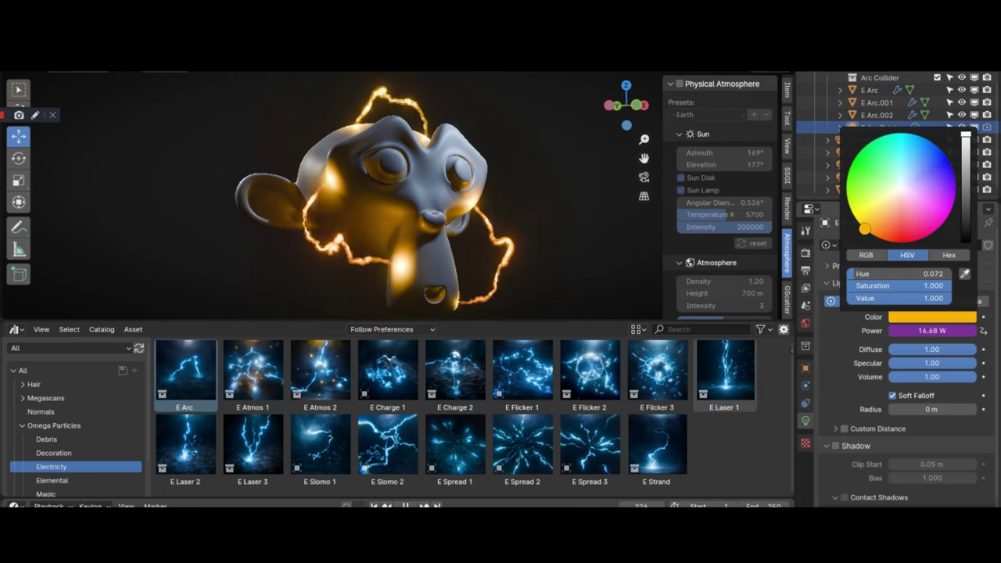
drag(864, 228, 870, 233)
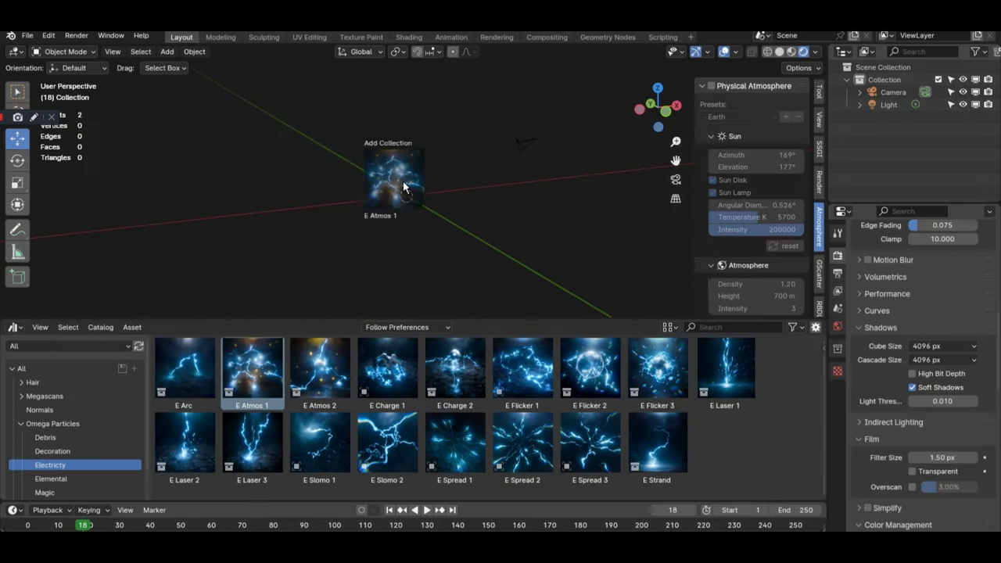
Add the E Atmos 1 asset to the scene with collection instancing turned off.
drag(330, 232, 403, 181)
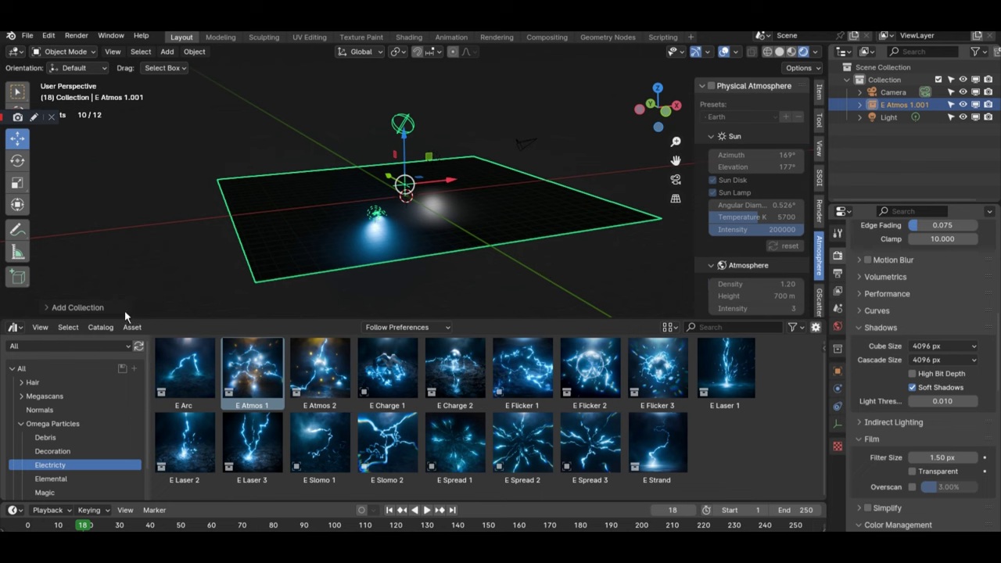
click(77, 308)
click(116, 303)
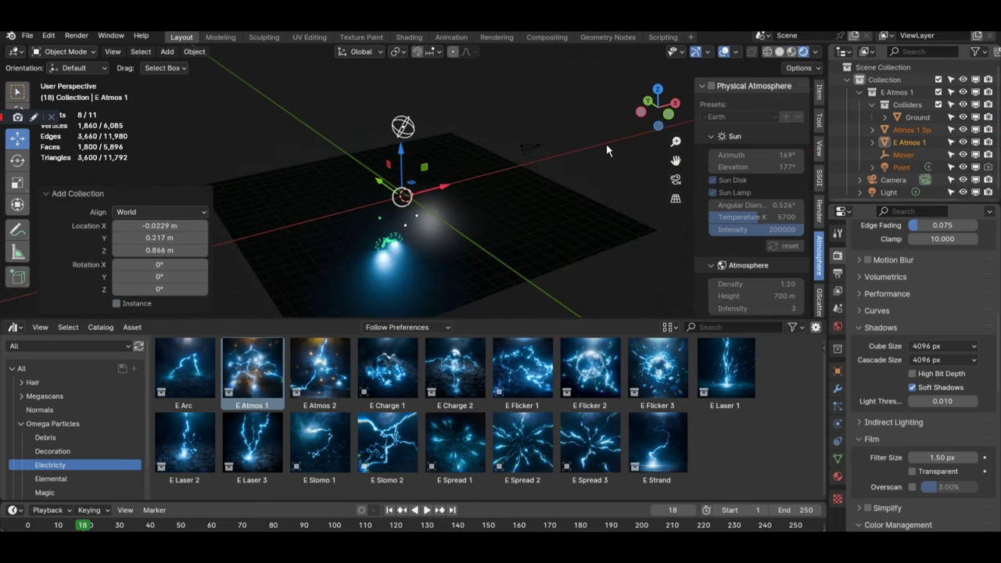
Play the animation and raise the Atmos 1 Sparks' Radius to 0.154 m.
key(space)
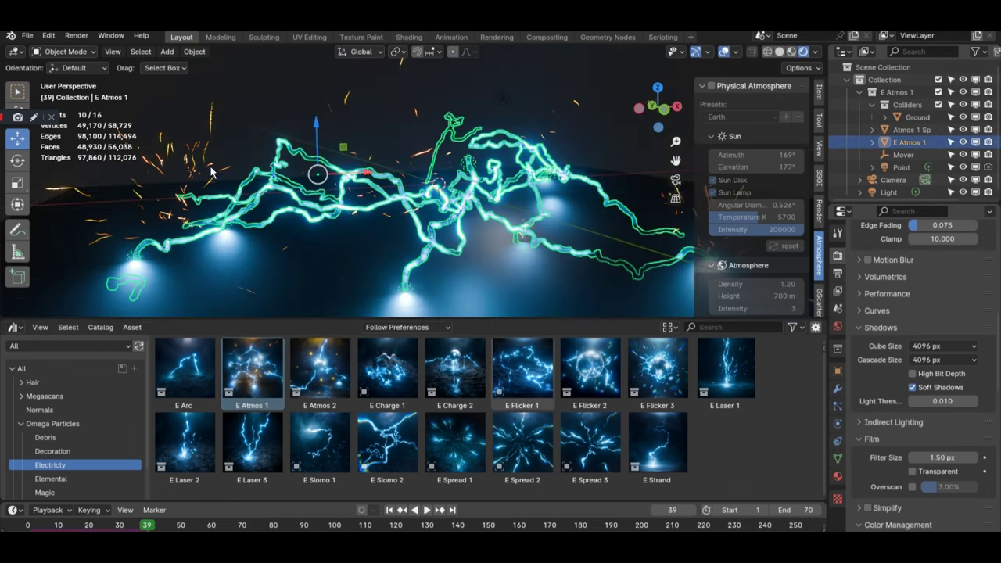
click(211, 172)
click(836, 391)
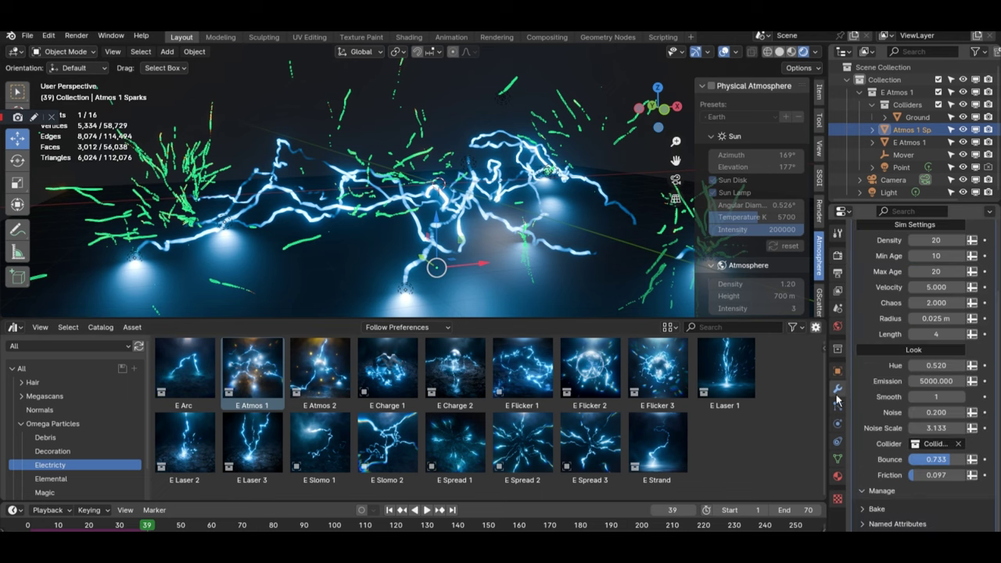
scroll(891, 347, up, 2)
mouse_move(930, 343)
mouse_down()
mouse_move(969, 343)
mouse_move(934, 343)
mouse_up()
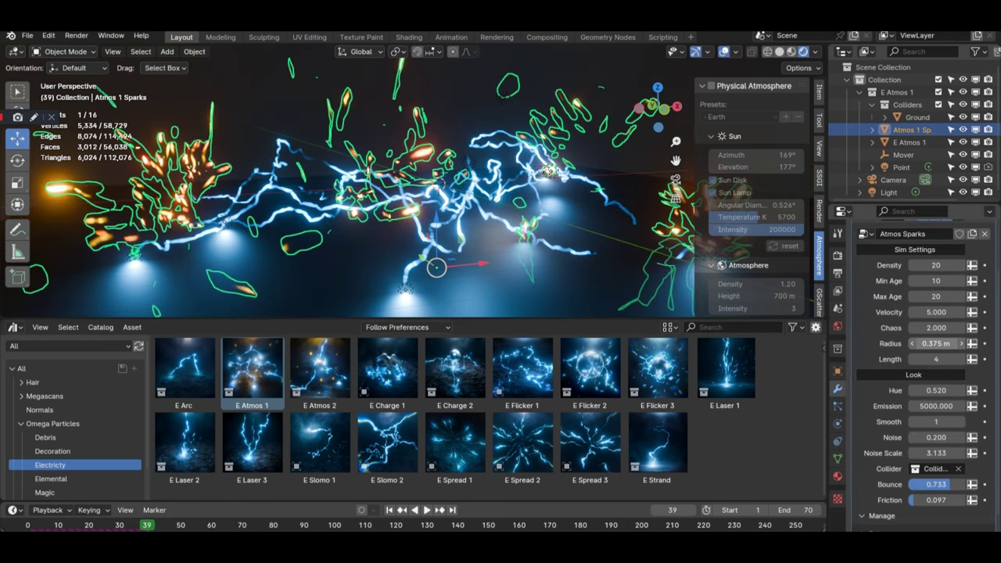
click(238, 88)
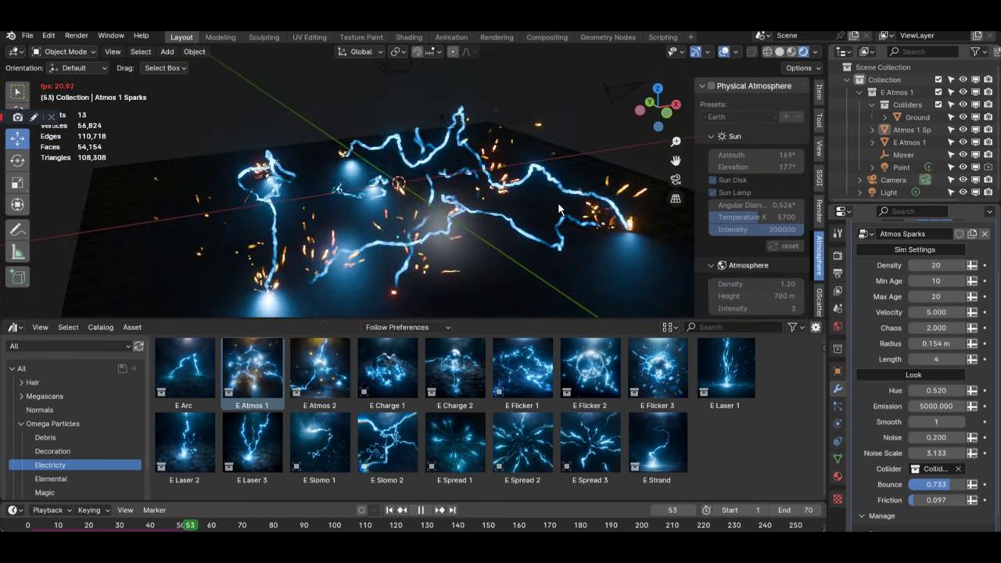
Stop playback and select the E Atmos 1 lightning object to view its settings.
key(space)
click(546, 173)
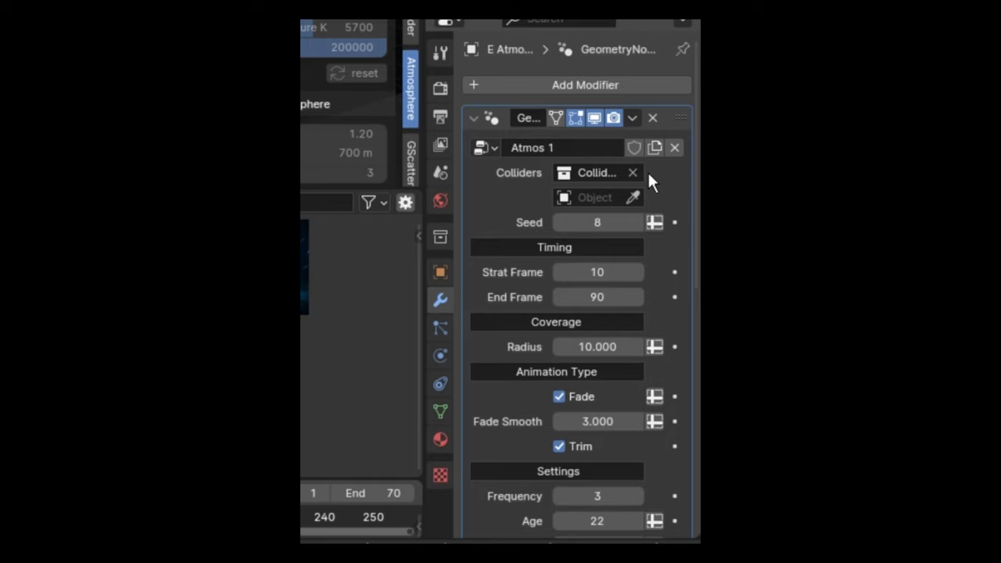
scroll(647, 174, down, 5)
scroll(641, 179, down, 3)
scroll(638, 179, up, 5)
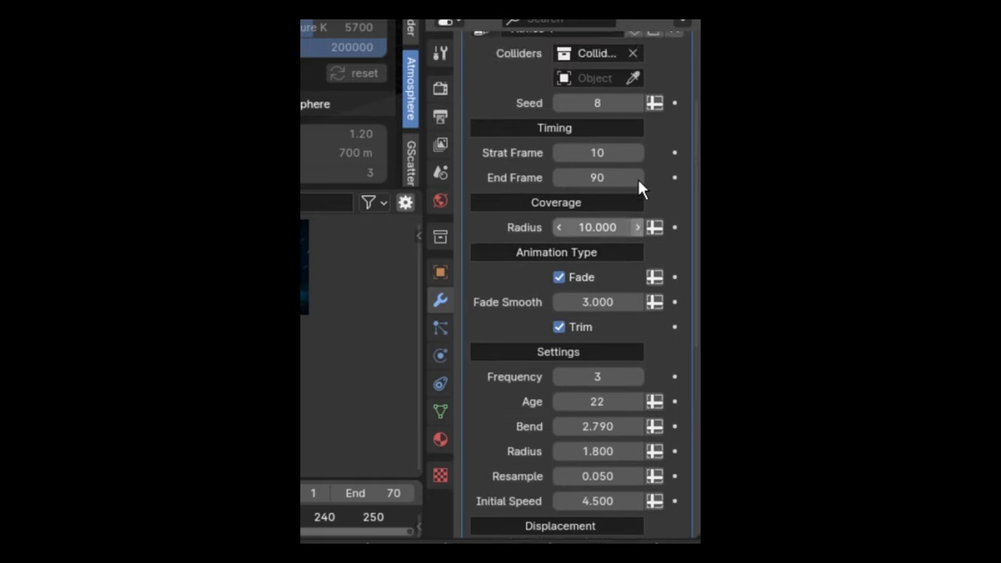
Set Coverage Radius to 1, then switch Fade and Trim off and back on.
key(BackSpace)
key(BackSpace)
key(BackSpace)
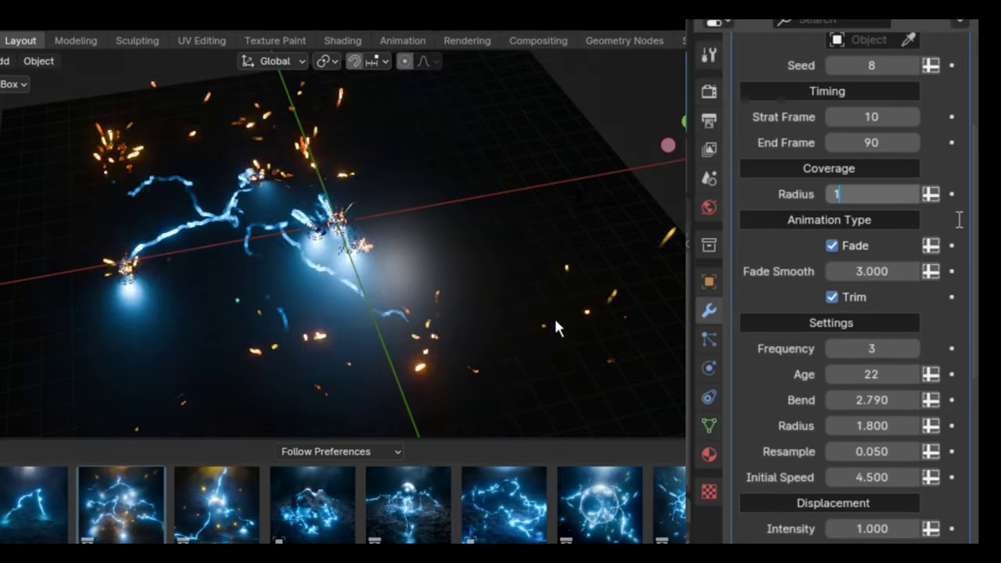
key(Return)
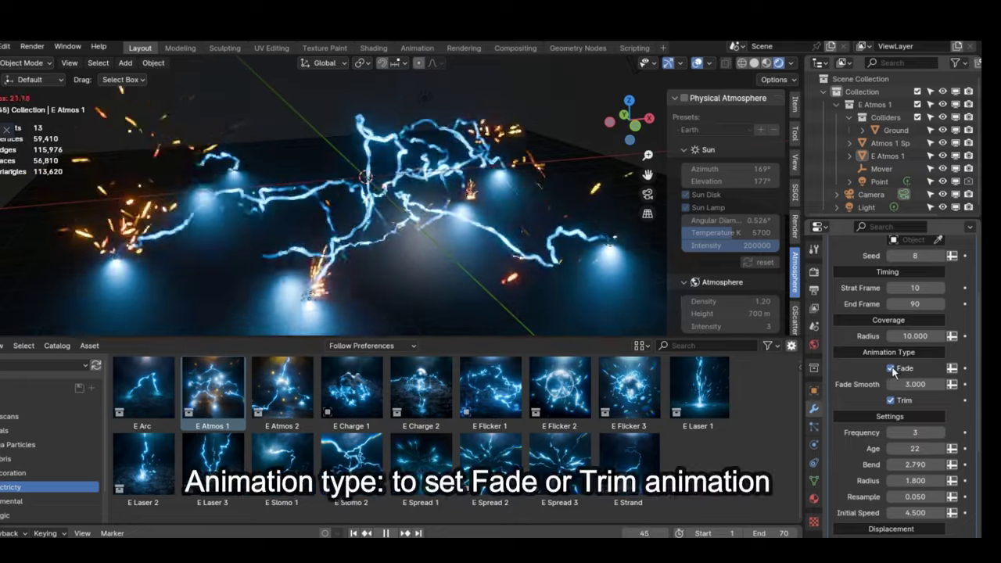
click(889, 367)
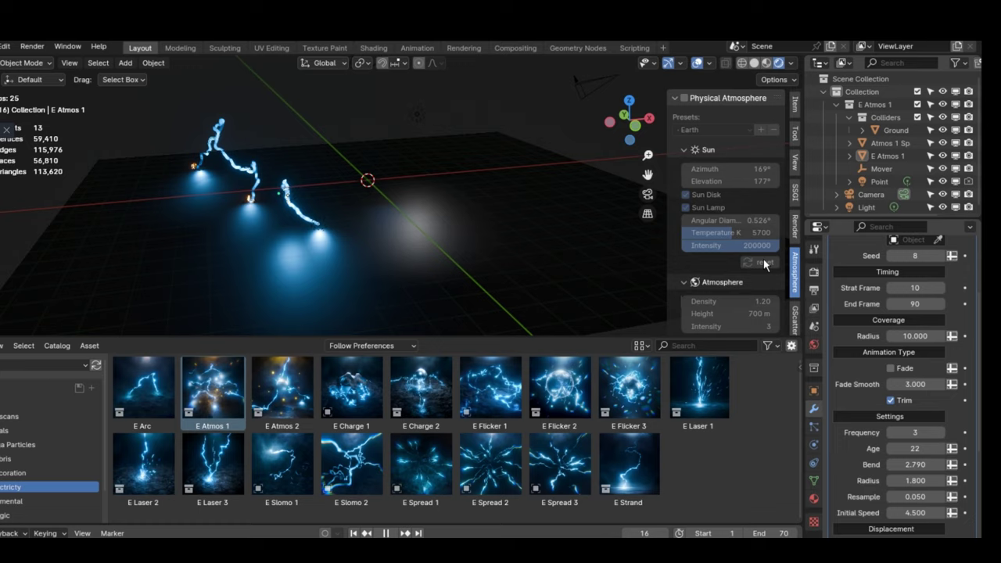
click(890, 401)
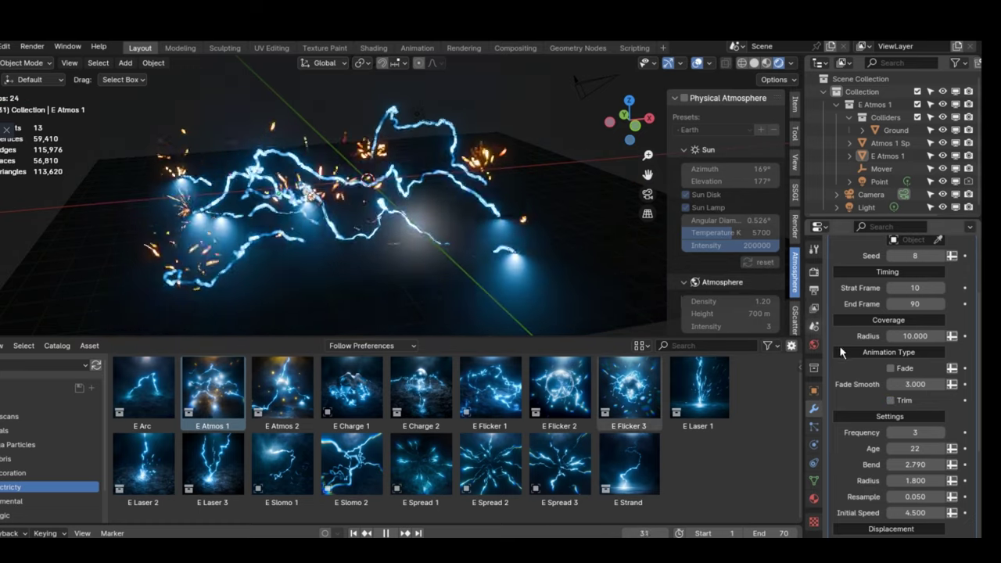
click(890, 367)
scroll(899, 352, down, 1)
click(890, 374)
drag(915, 359, 961, 359)
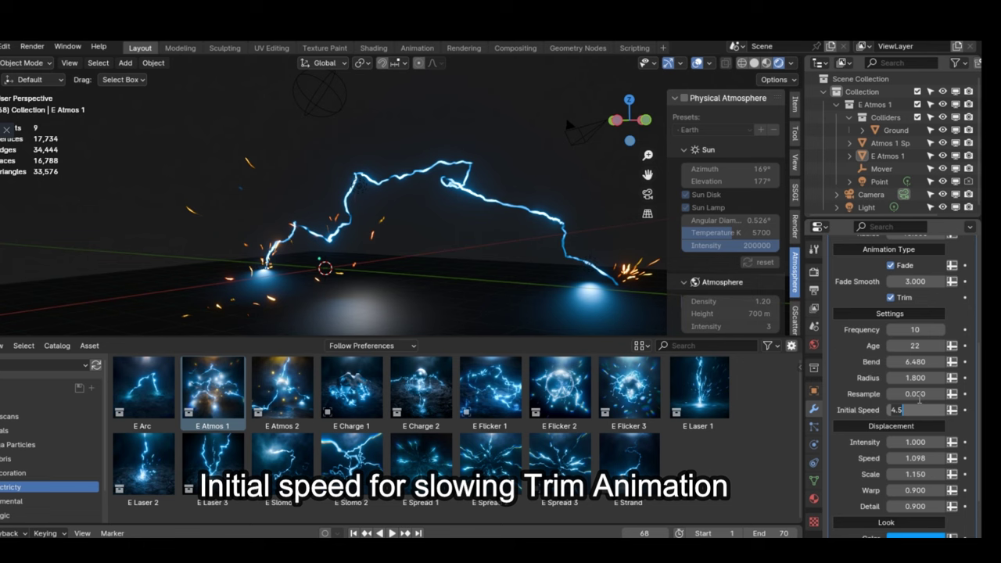
Set Initial Speed to 10 and Frequency to 1, previewing the animation from frame one.
key(Return)
key(space)
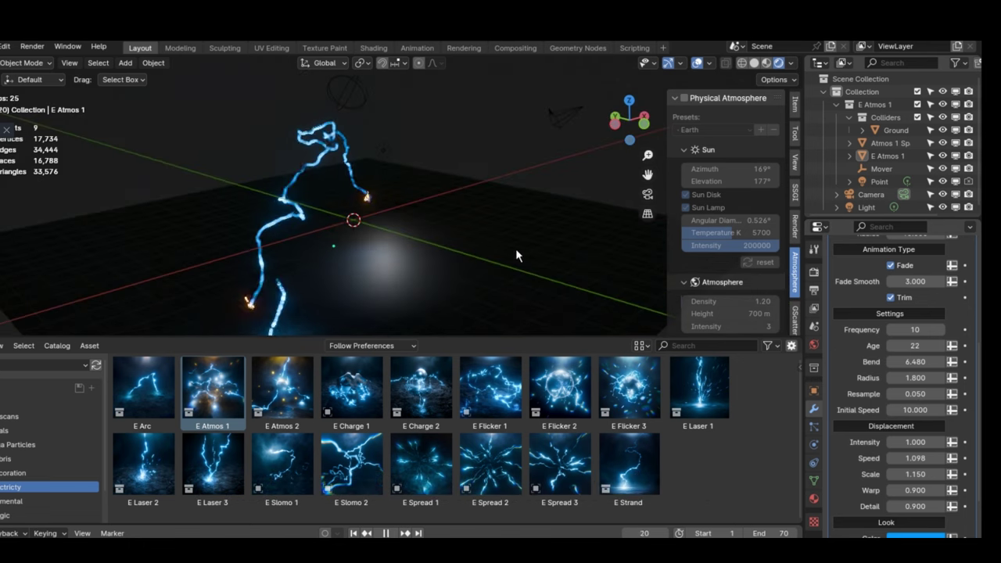
mouse_move(500, 254)
middle_down()
mouse_move(466, 239)
mouse_move(115, 230)
mouse_move(477, 221)
middle_up()
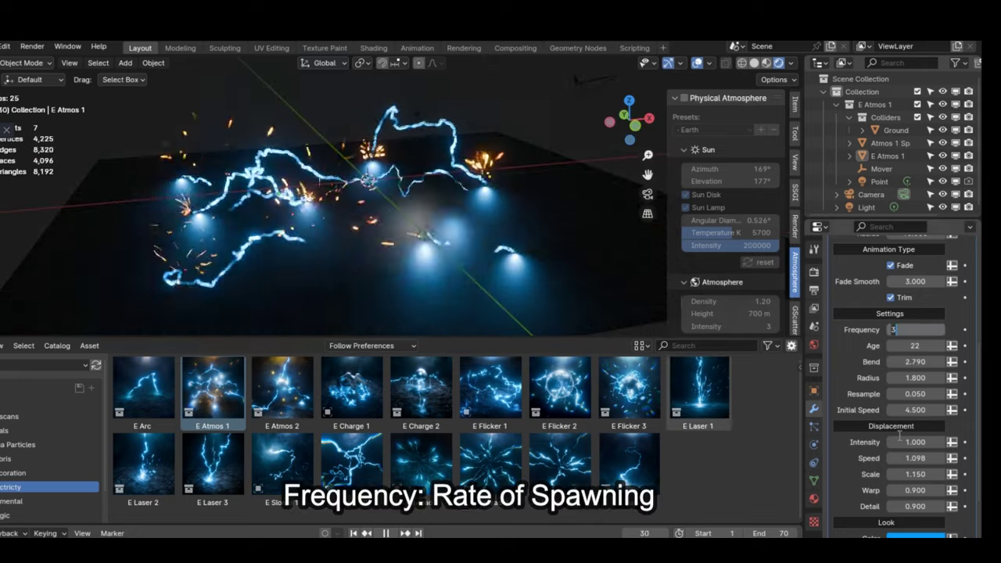
text(1)
key(Return)
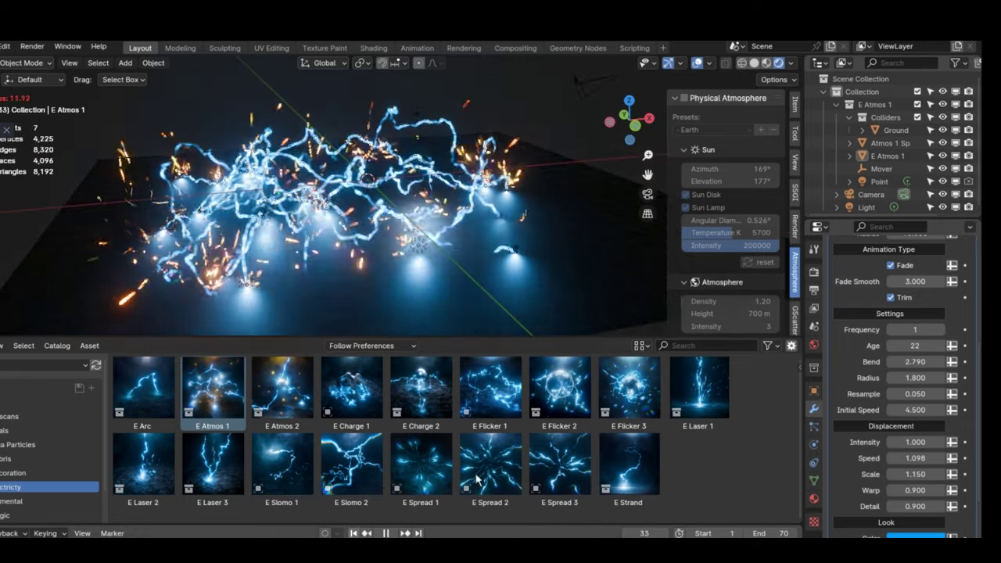
click(353, 532)
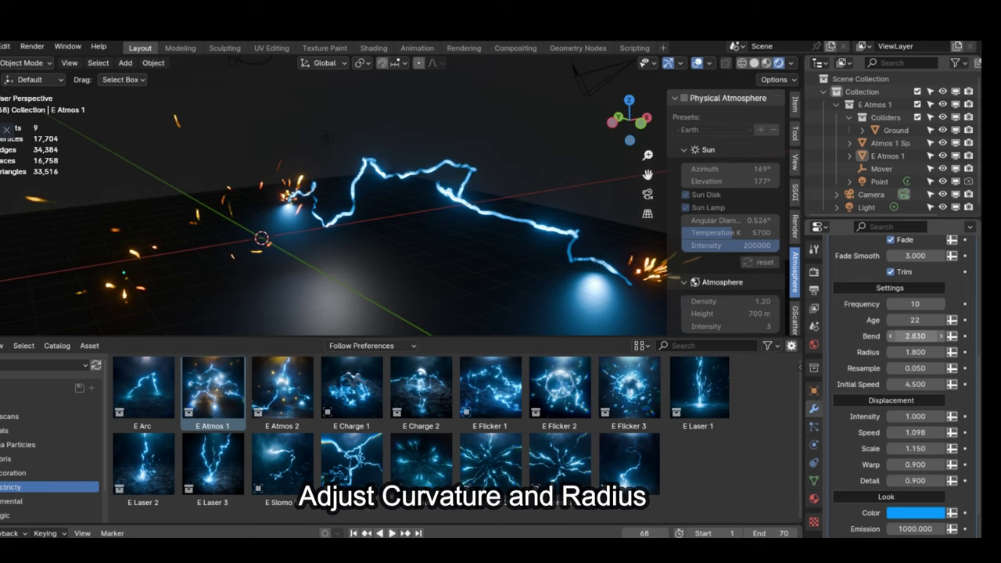
Raise then lower the bolts' Bend, and enlarge their Radius to 28.890.
drag(899, 336, 905, 336)
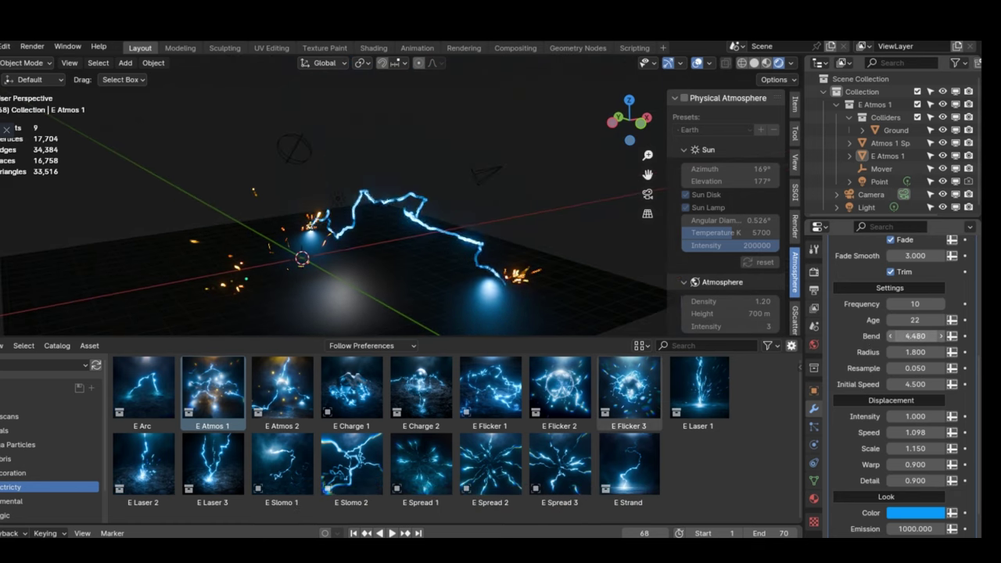
drag(914, 335, 899, 336)
scroll(903, 312, down, 3)
drag(911, 301, 934, 300)
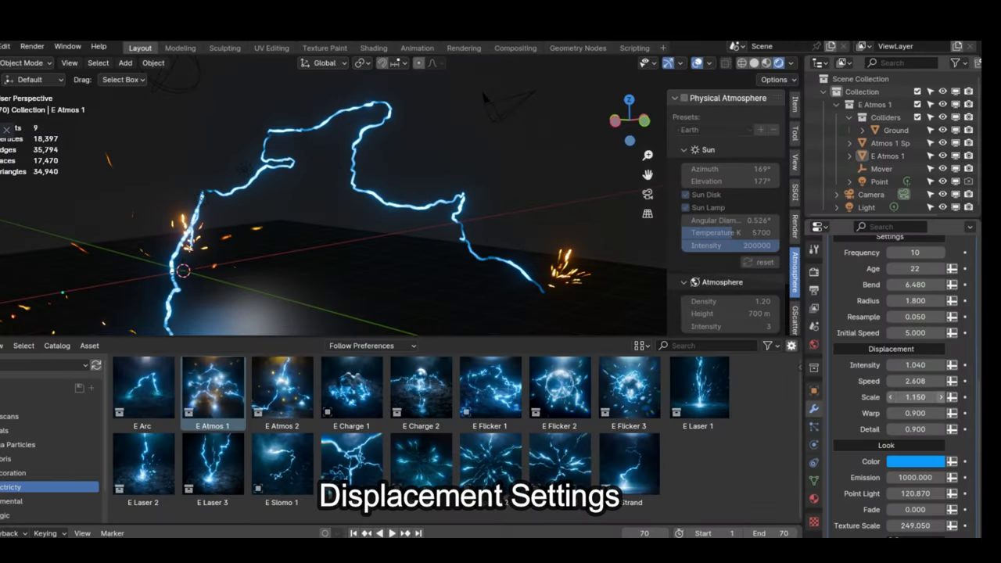
Tweak Displacement Scale, recolour the bolts yellow-orange, set Fade 1.695 and Texture Scale 349.190.
mouse_move(914, 396)
mouse_down()
mouse_move(961, 413)
mouse_move(906, 413)
mouse_move(911, 397)
mouse_up()
scroll(912, 365, down, 2)
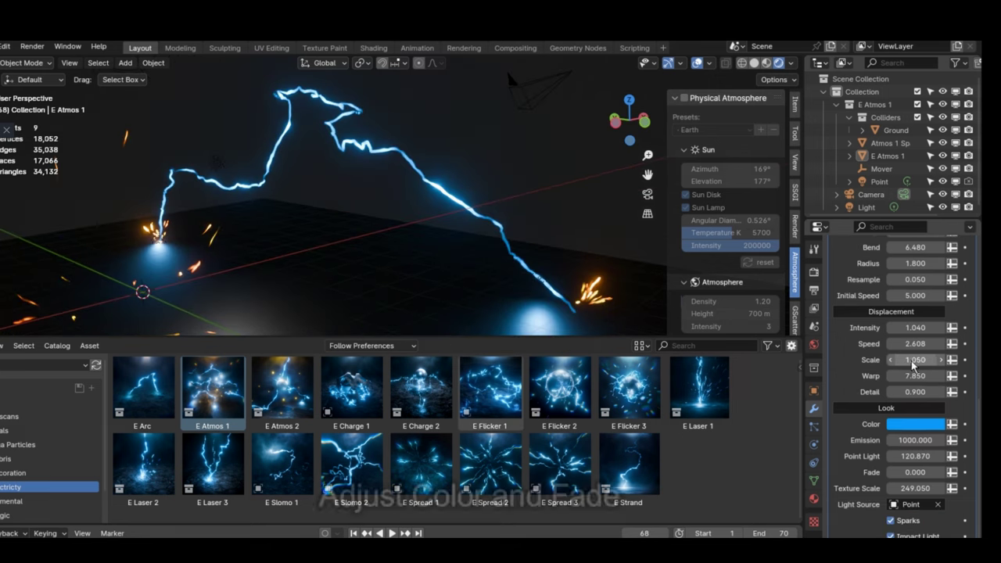
click(897, 424)
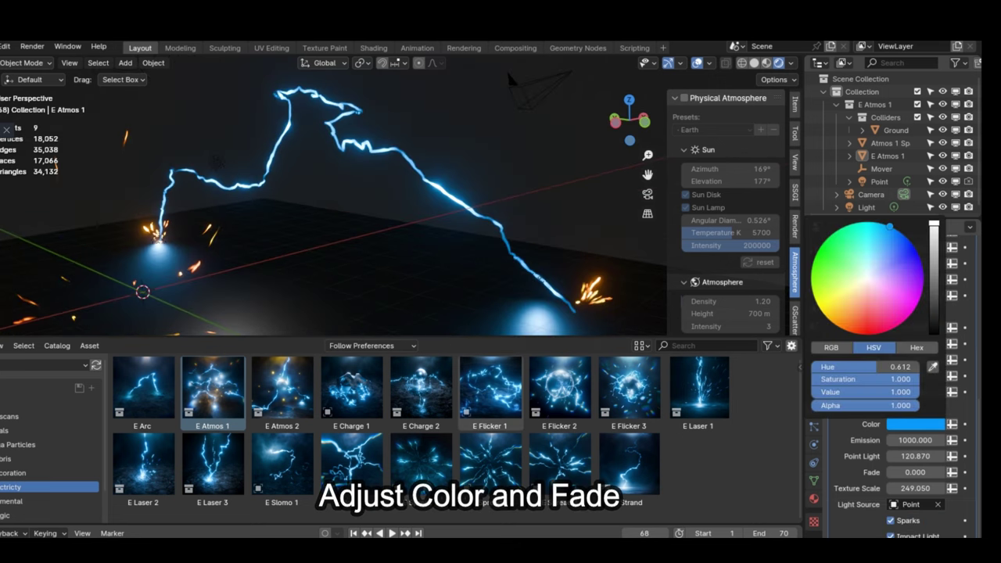
click(827, 322)
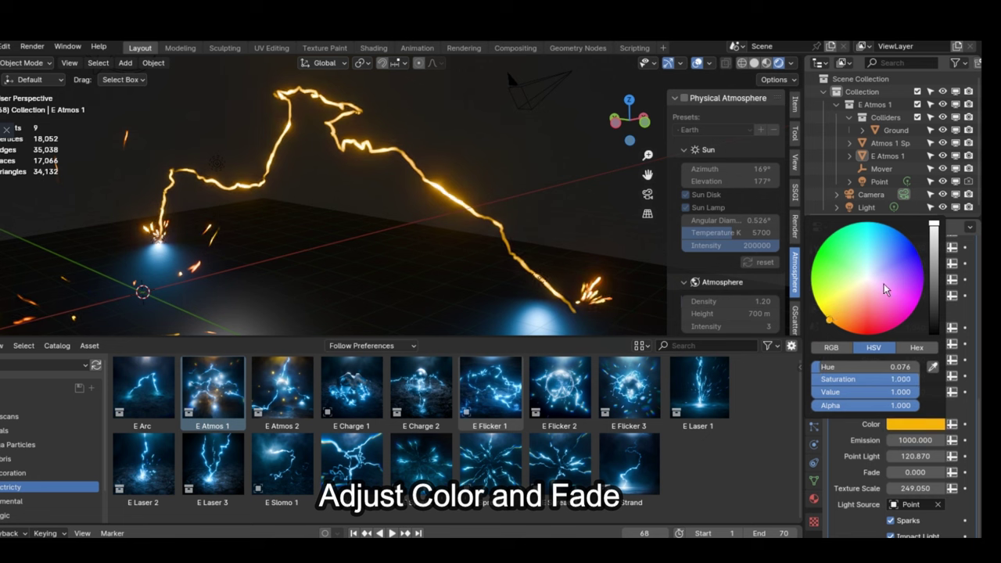
drag(919, 301, 854, 224)
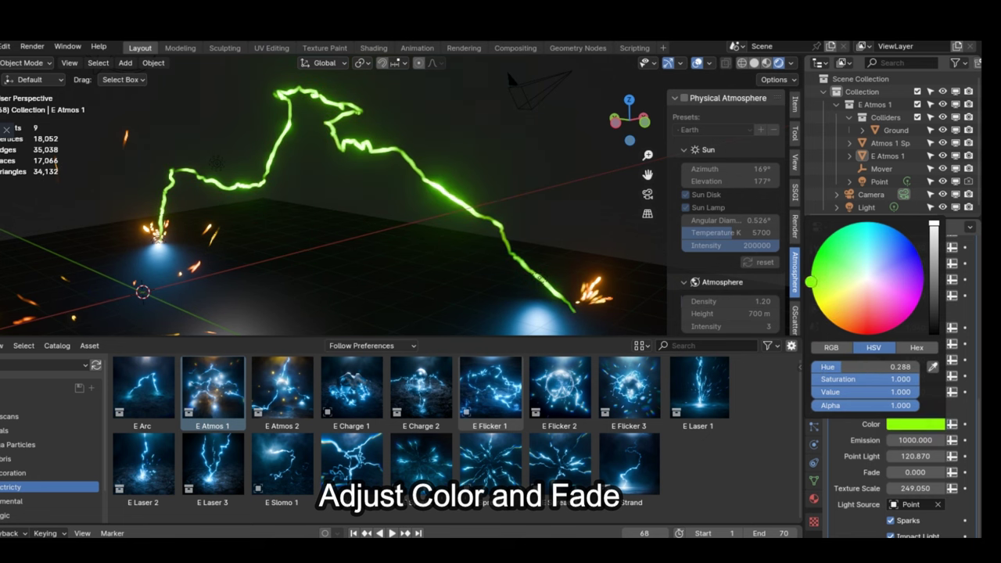
mouse_move(911, 473)
mouse_down()
mouse_move(938, 472)
mouse_move(891, 472)
mouse_up()
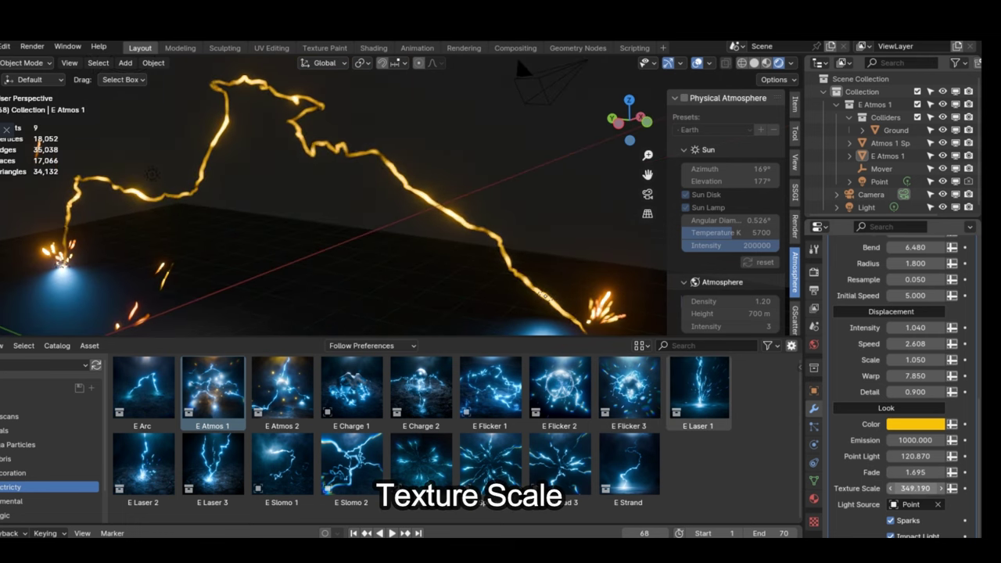
drag(915, 487, 891, 488)
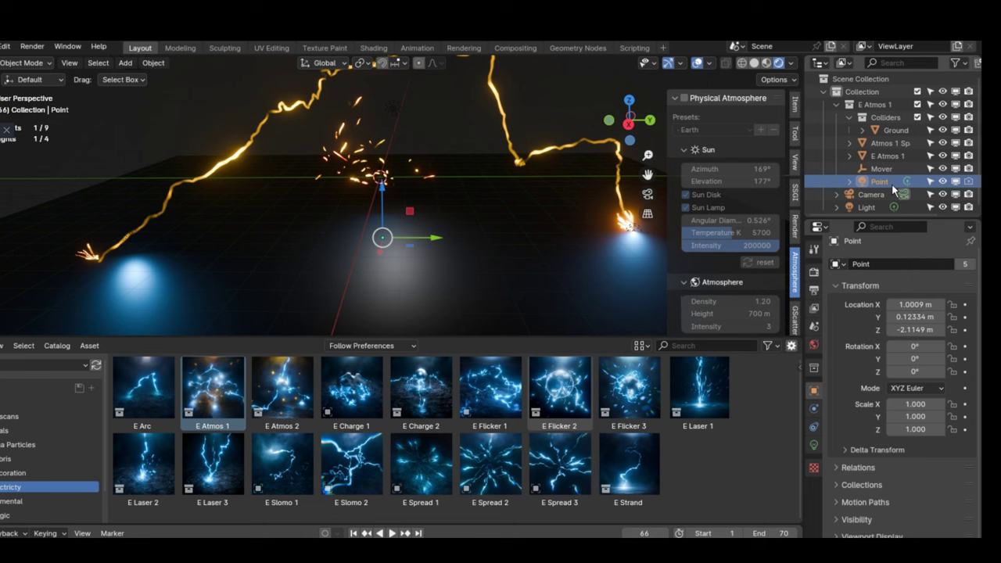
Tint the E Atmos 1 Point light yellow and preview the animation close up.
click(814, 443)
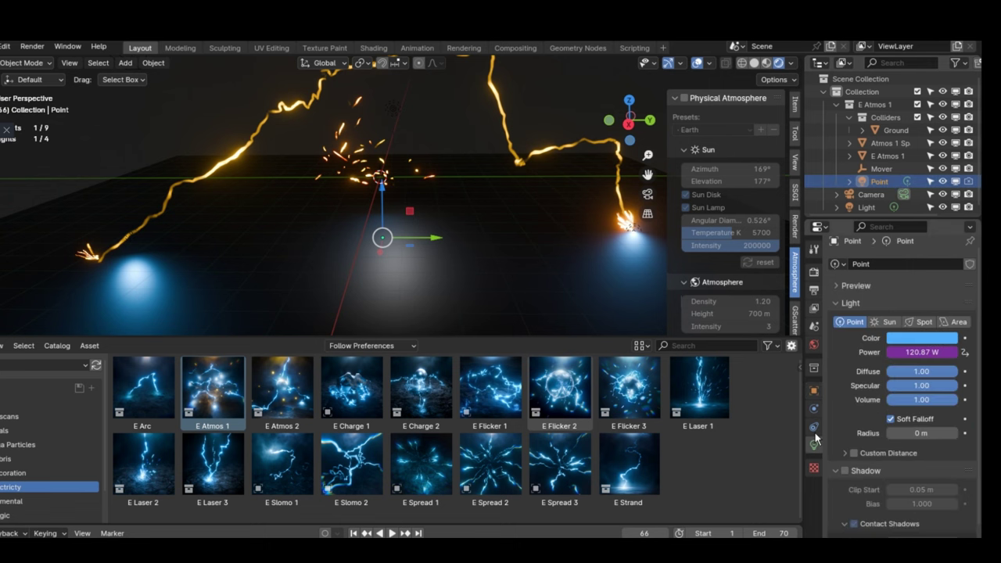
click(920, 336)
drag(881, 267, 856, 252)
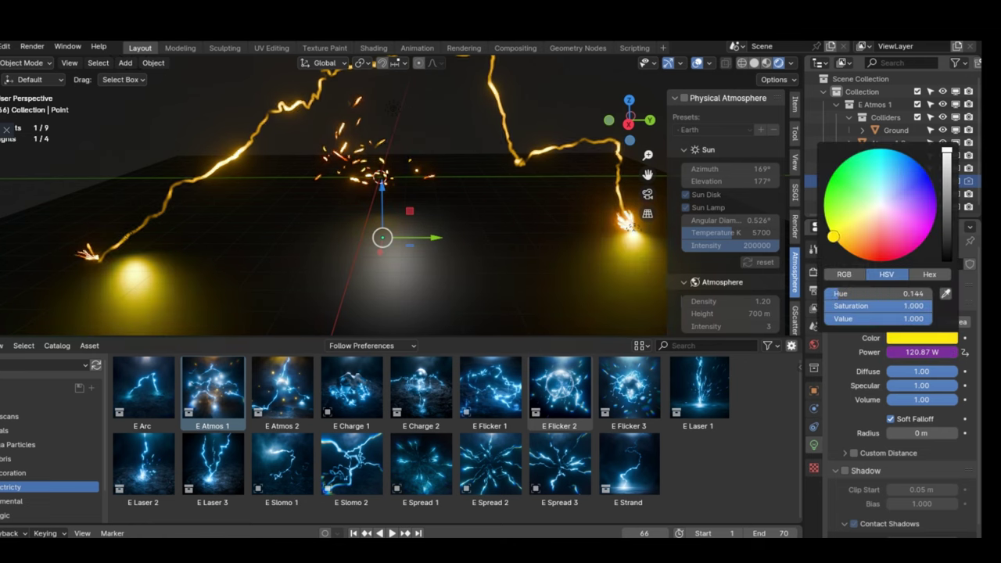
key(space)
mouse_move(428, 258)
middle_down()
mouse_move(487, 205)
mouse_move(502, 225)
middle_up()
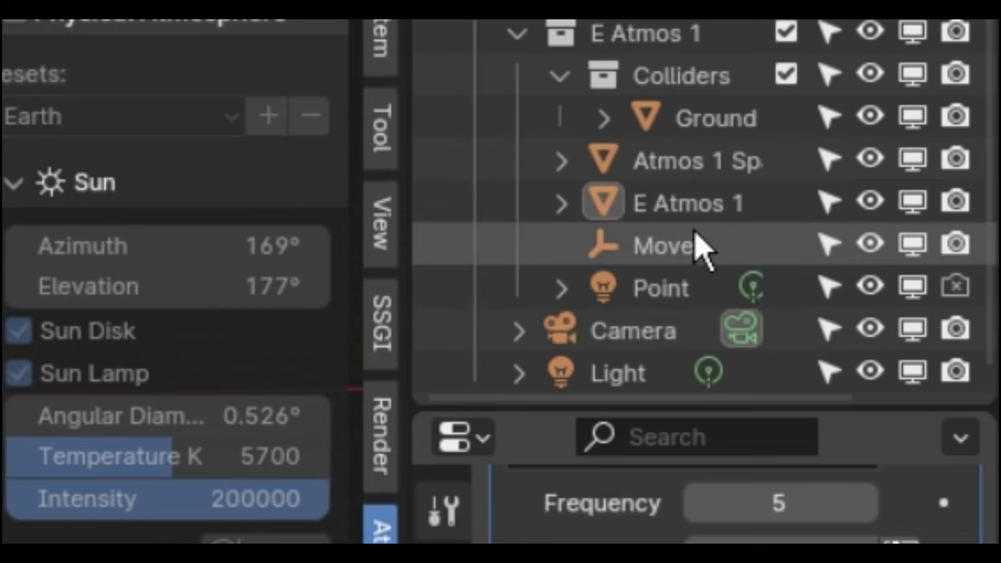
click(910, 142)
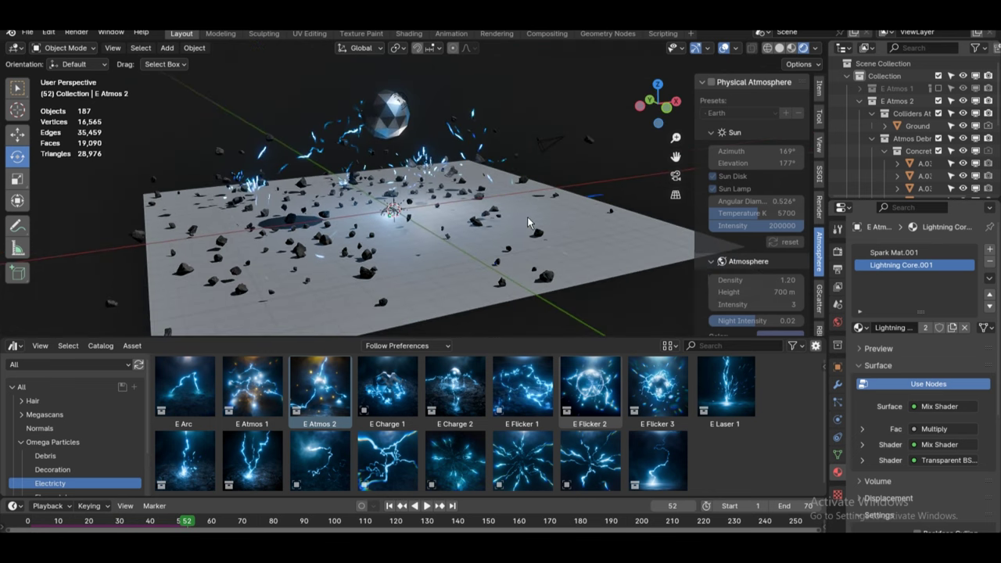
Preview the E Atmos 2 animation and move the Ico sphere emitter to a new spot.
key(space)
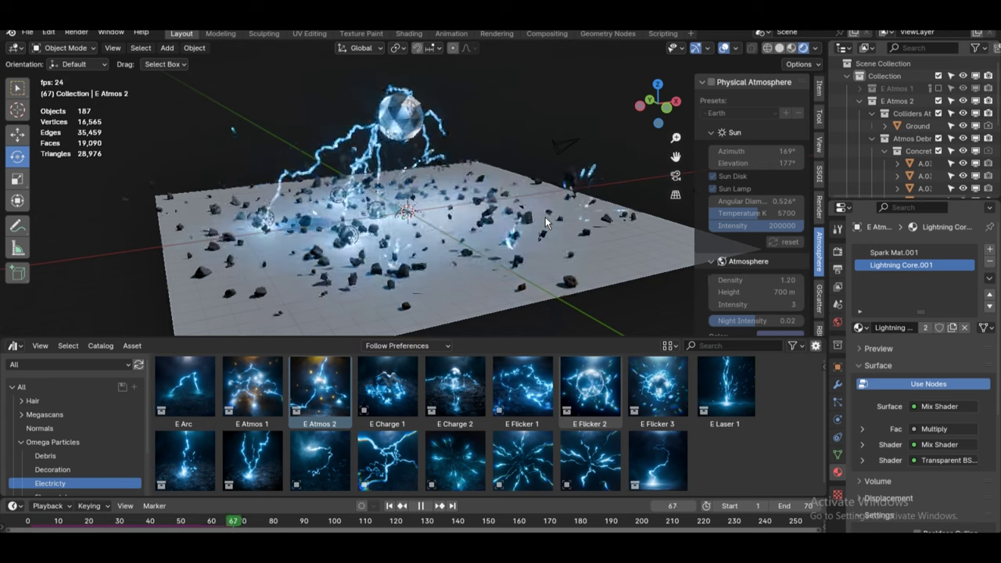
key(Escape)
click(399, 117)
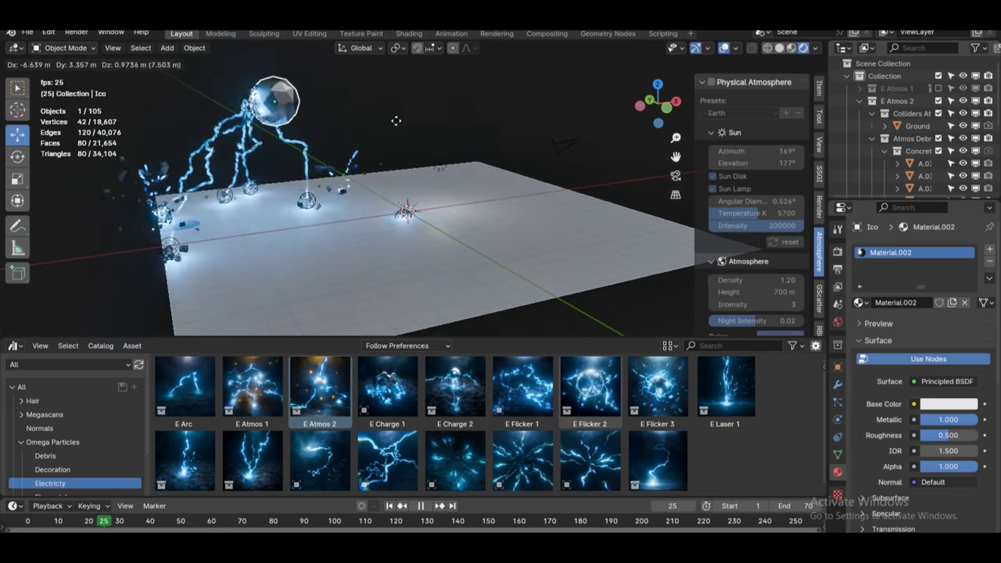
click(539, 129)
middle_drag(570, 119, 593, 120)
scroll(595, 133, up, 5)
scroll(494, 145, down, 5)
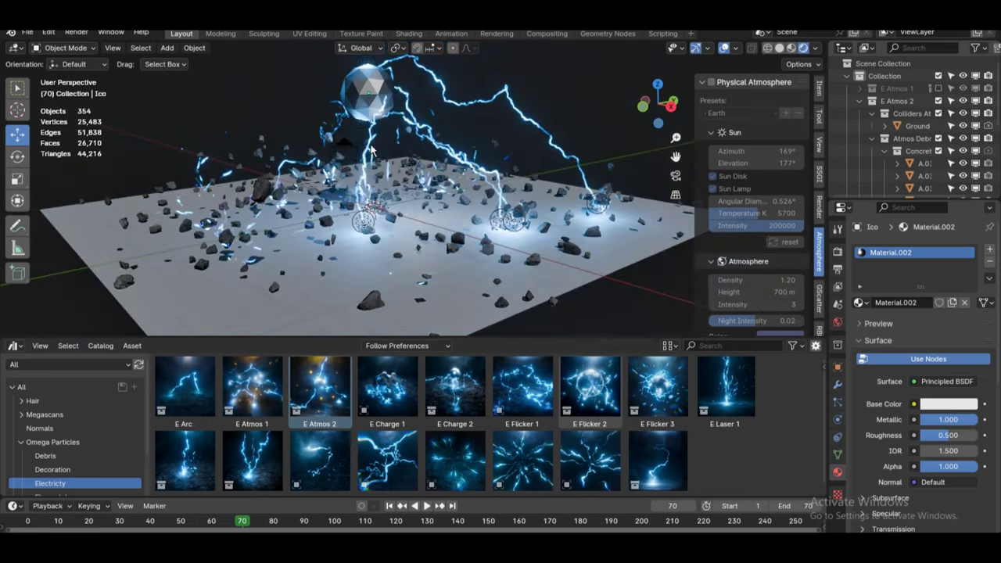
mouse_move(494, 144)
middle_down()
mouse_move(630, 182)
mouse_move(527, 164)
middle_up()
Switch off Sparks and Debris in the E Atmos 2 lightning's modifier Look settings.
click(468, 144)
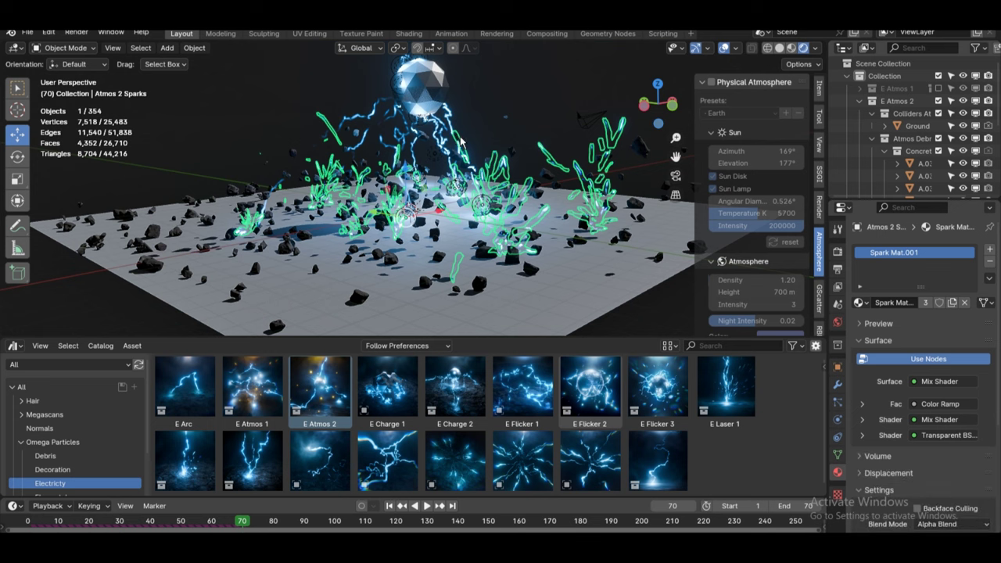
click(455, 130)
drag(827, 336, 796, 336)
click(805, 384)
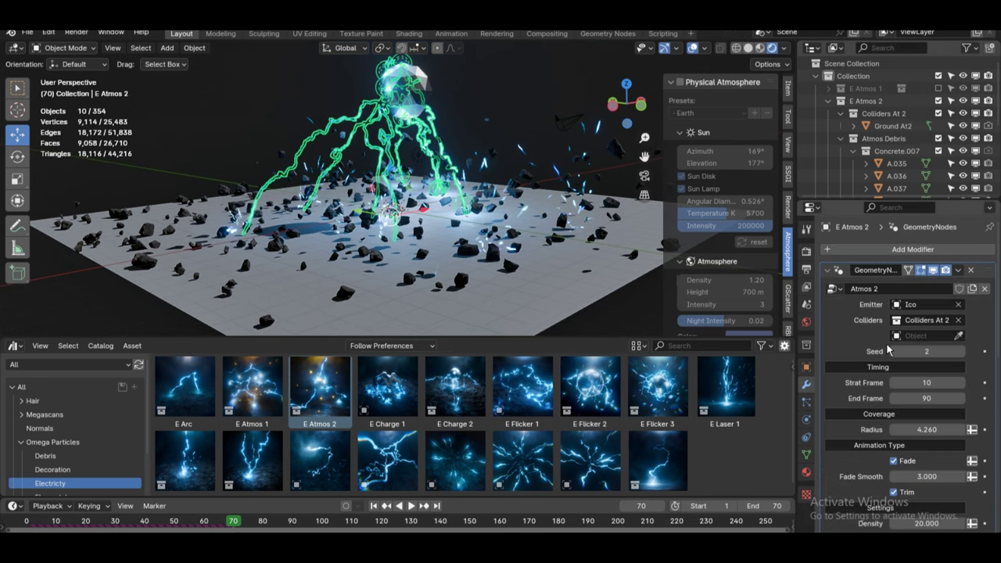
scroll(948, 320, down, 2)
scroll(947, 320, down, 3)
scroll(947, 320, down, 3)
scroll(947, 320, down, 1)
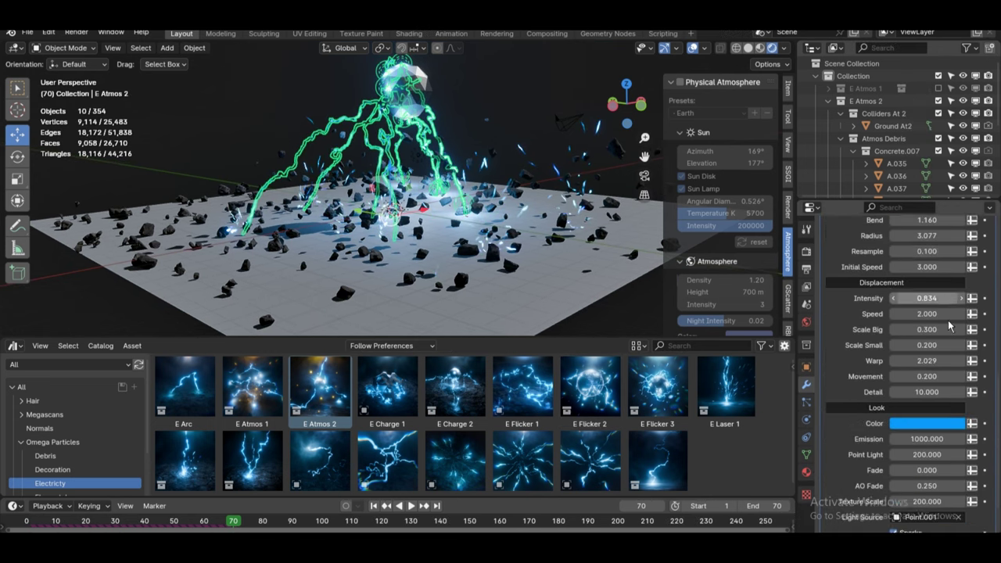
scroll(947, 320, down, 3)
scroll(948, 324, down, 2)
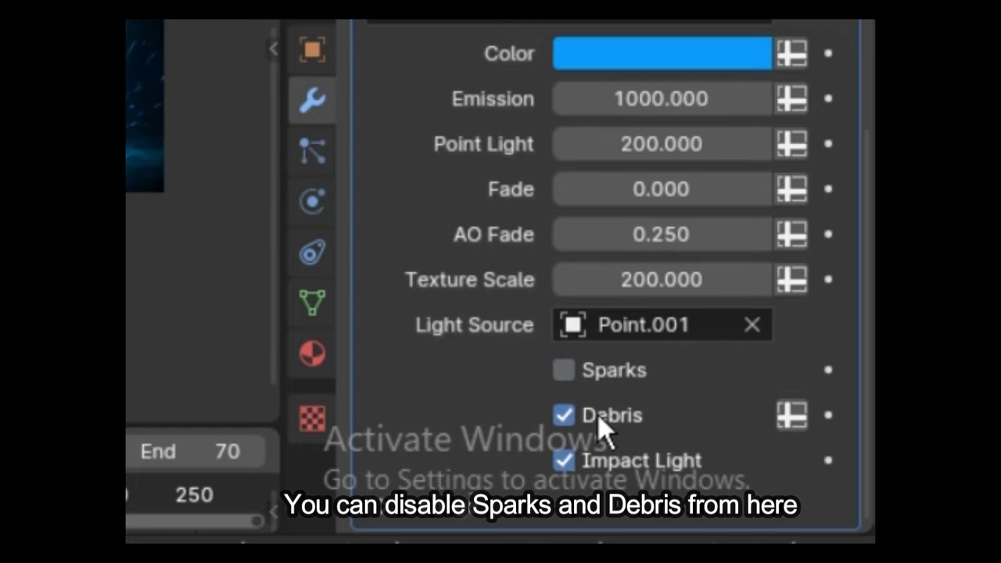
click(599, 418)
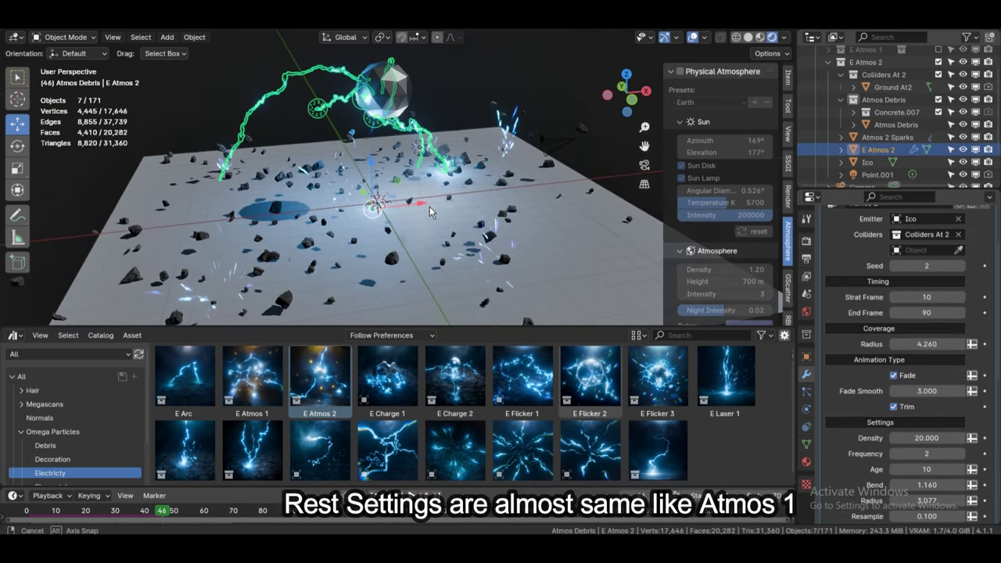
Replay the E Atmos 2 lightning from the first frame and view it up close.
click(926, 344)
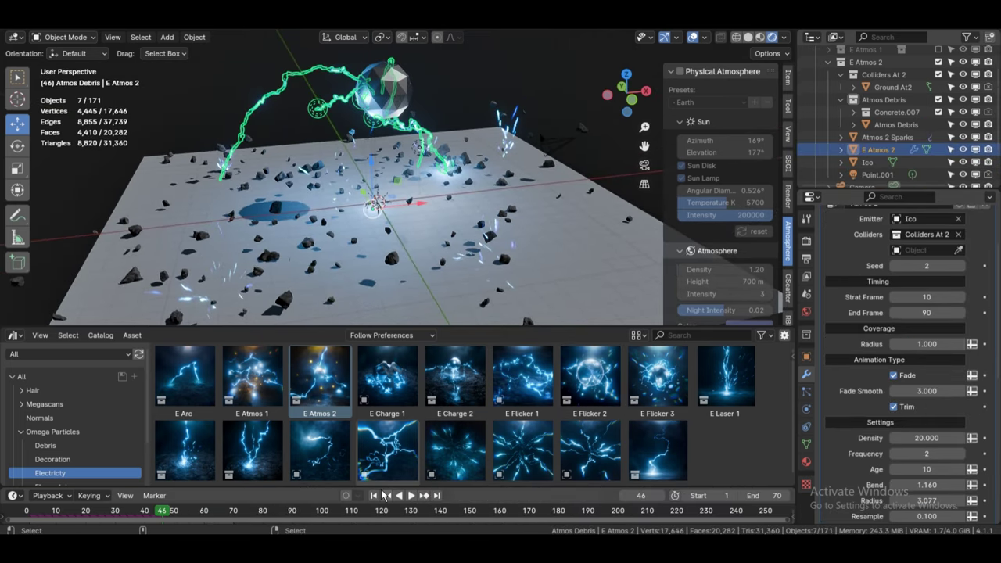
key(shift+Left)
key(space)
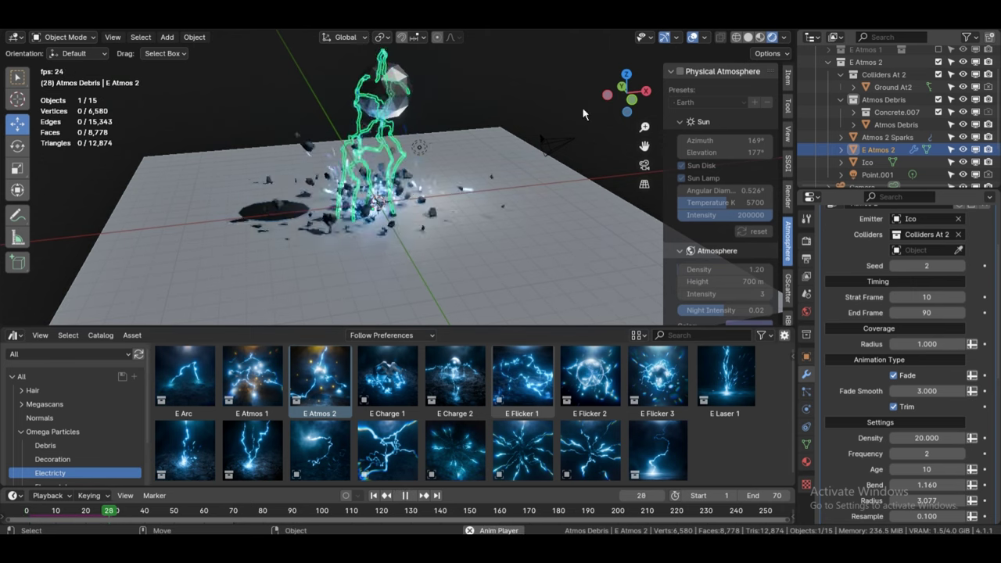
click(564, 67)
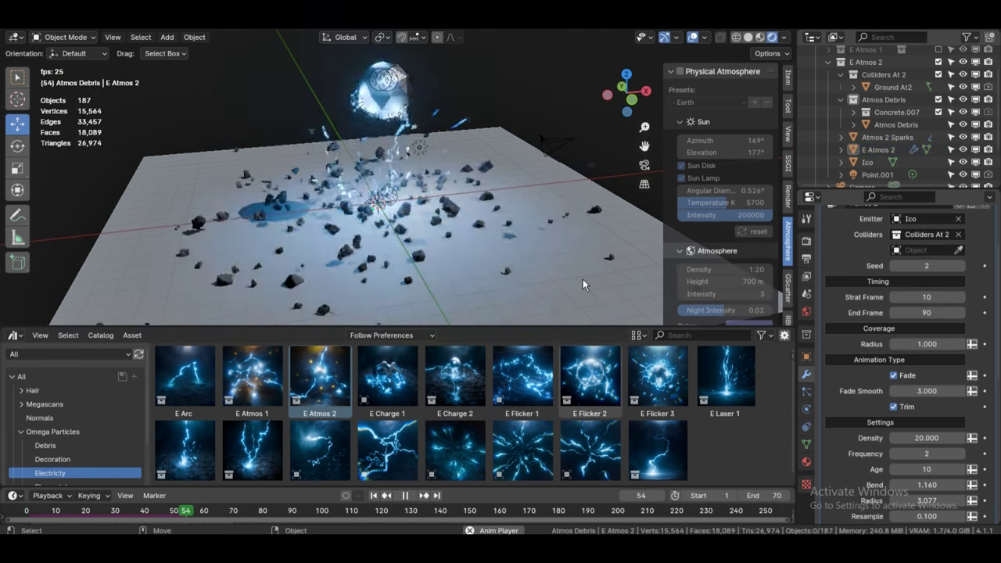
middle_drag(582, 279, 475, 252)
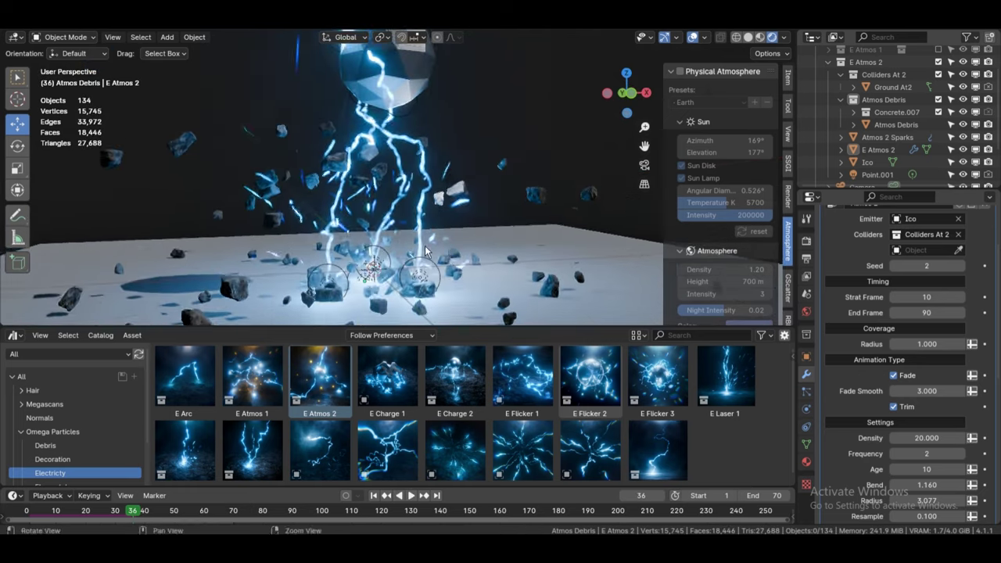
key(space)
key(space)
Raise the electricity Density to about 25 and set Coverage Radius to 10.
scroll(459, 250, down, 3)
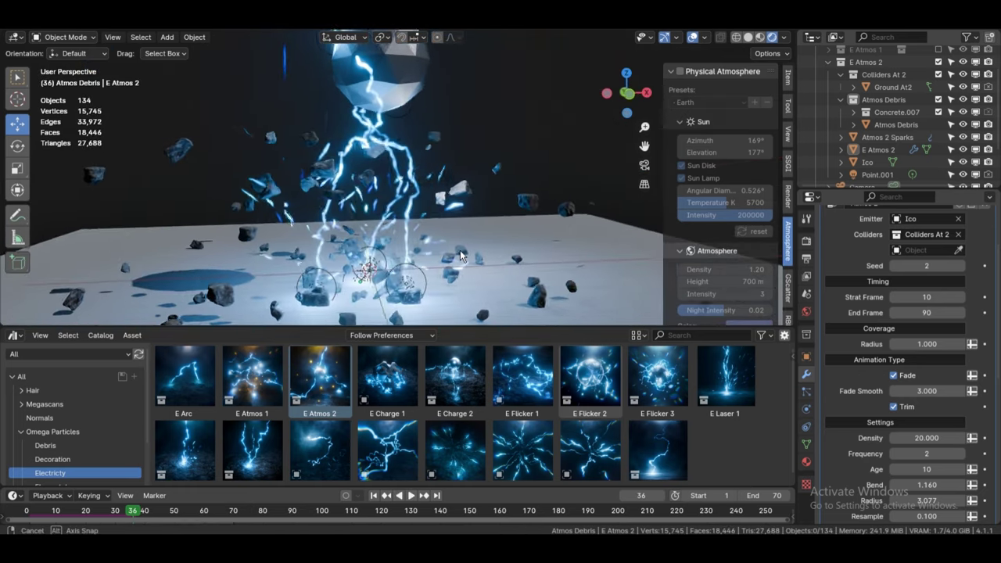
scroll(460, 251, down, 3)
scroll(930, 394, down, 3)
drag(930, 388, 942, 388)
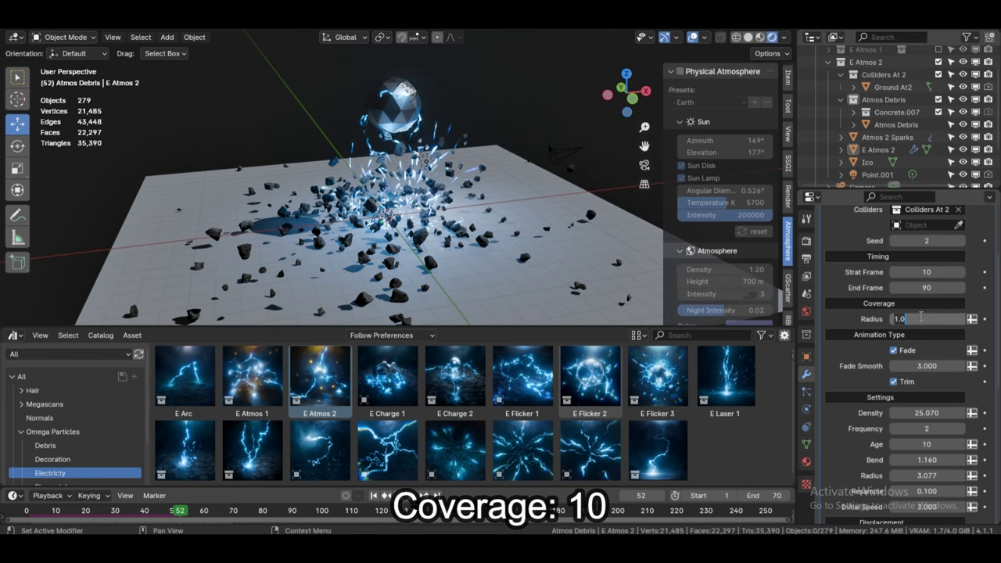
key(Return)
Play the animation to watch the wider arcs from a lower, closer angle.
key(space)
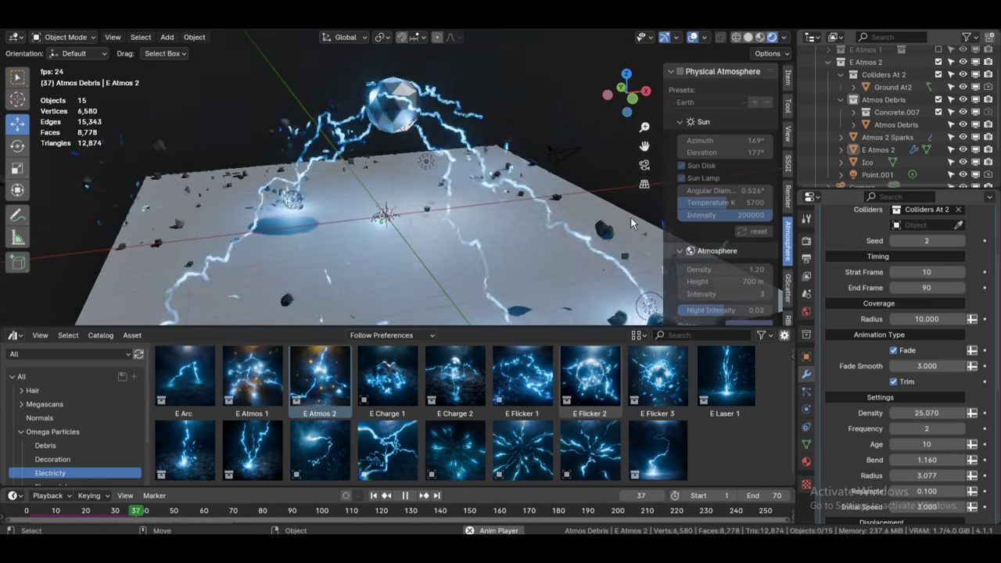
shift+middle_drag(630, 217, 662, 248)
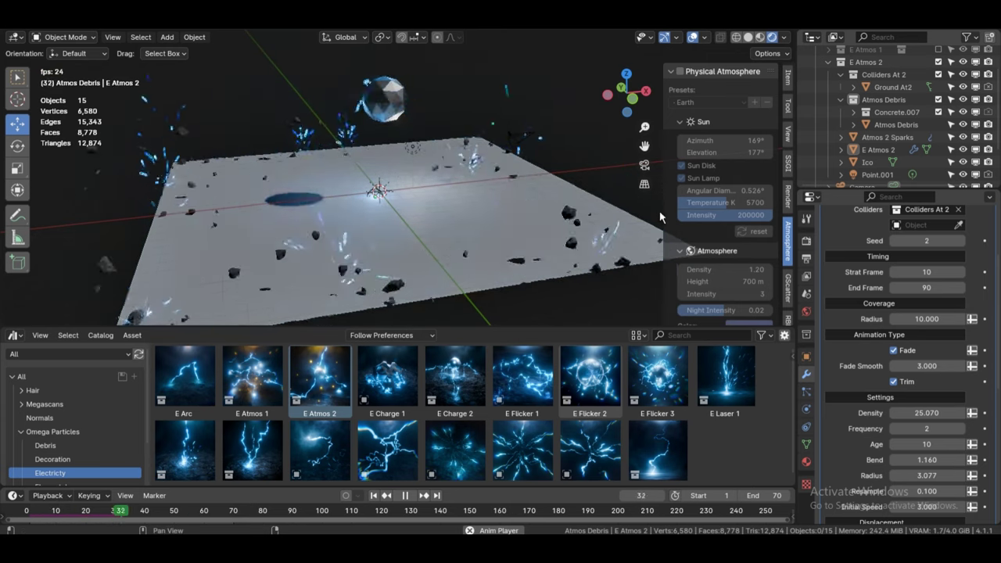
key(space)
mouse_move(660, 216)
middle_down()
mouse_move(545, 178)
mouse_move(386, 223)
mouse_move(473, 223)
mouse_move(480, 186)
middle_up()
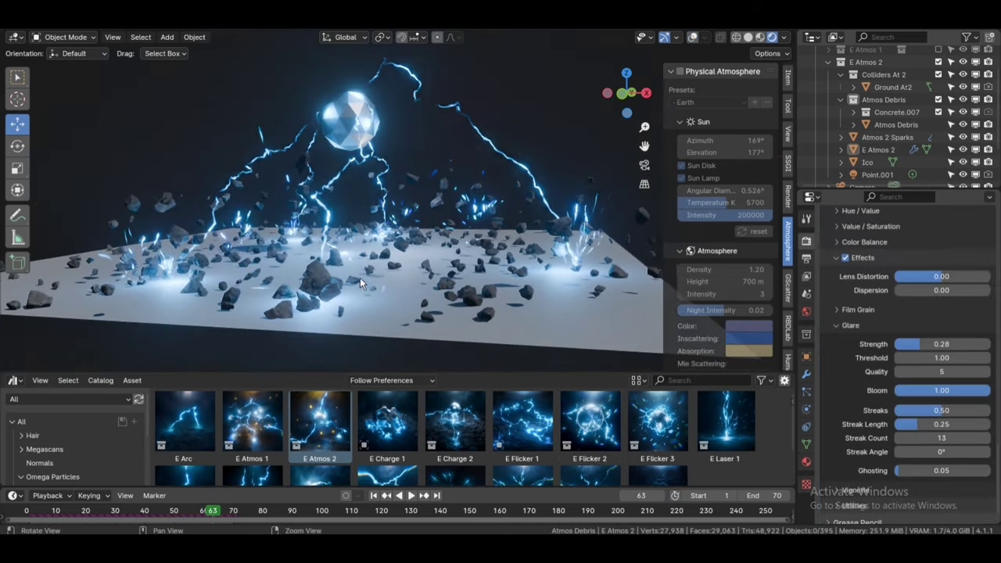
Try a displacement Movement of 5, then set Movement back to 0.
mouse_move(359, 277)
middle_down()
mouse_move(523, 269)
mouse_move(303, 269)
middle_up()
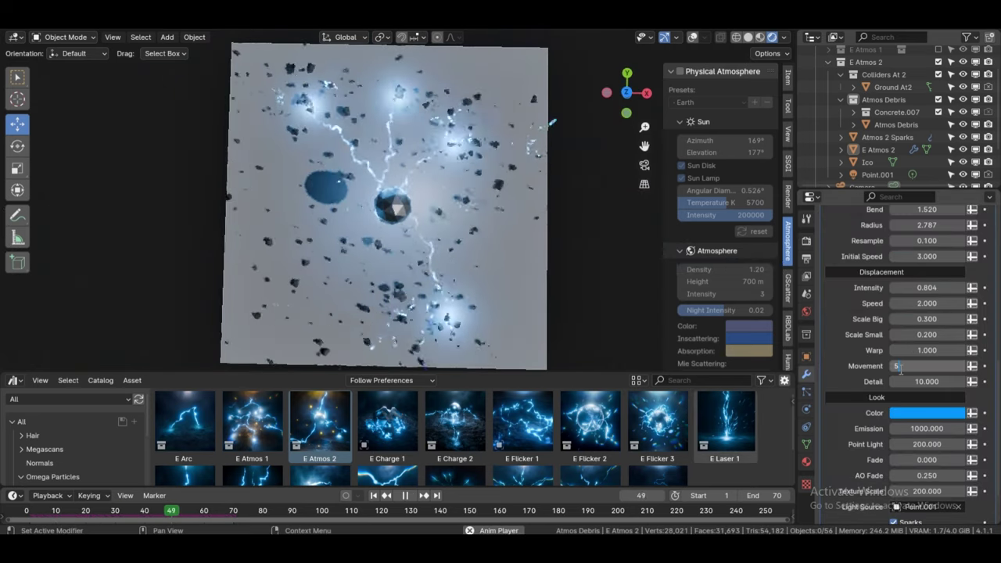
key(Return)
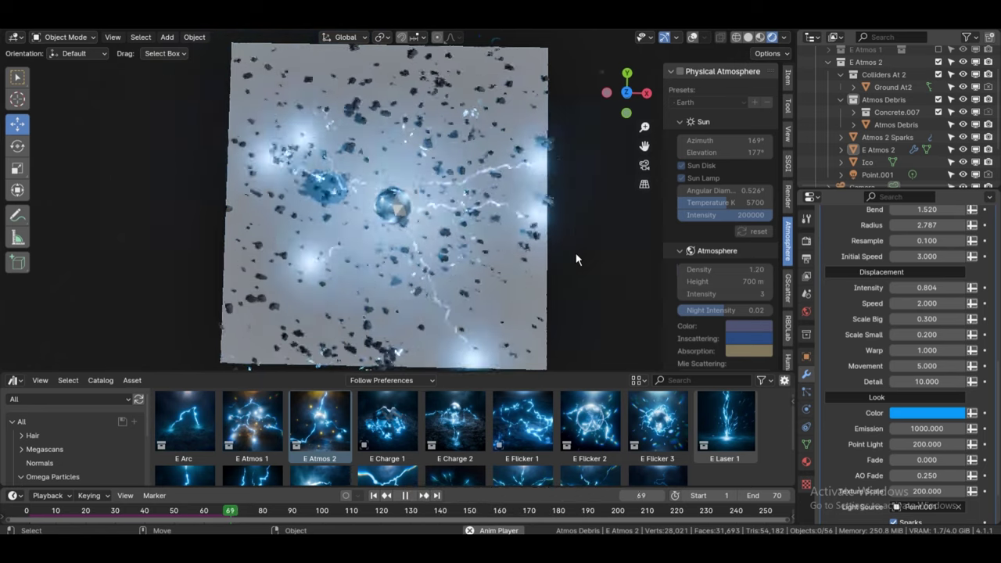
click(928, 365)
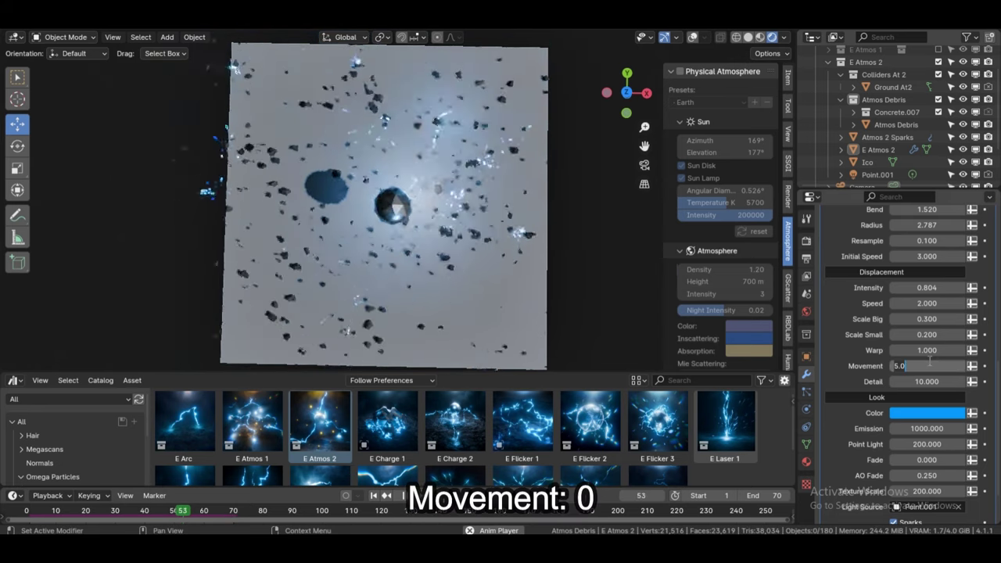
text(0)
key(Return)
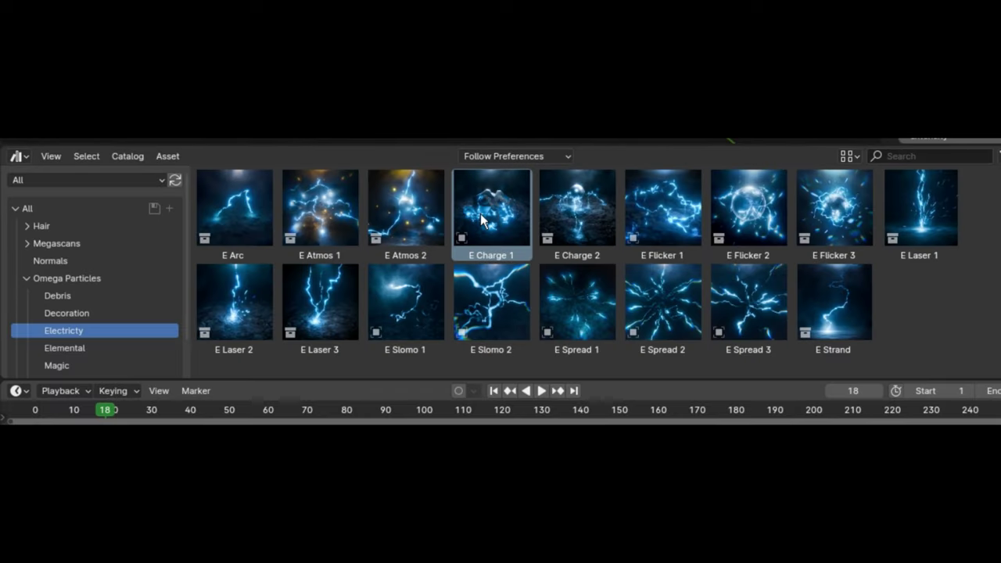
Move the E Charge 1 effect so its bolts reach toward Suzanne.
drag(480, 214, 380, 229)
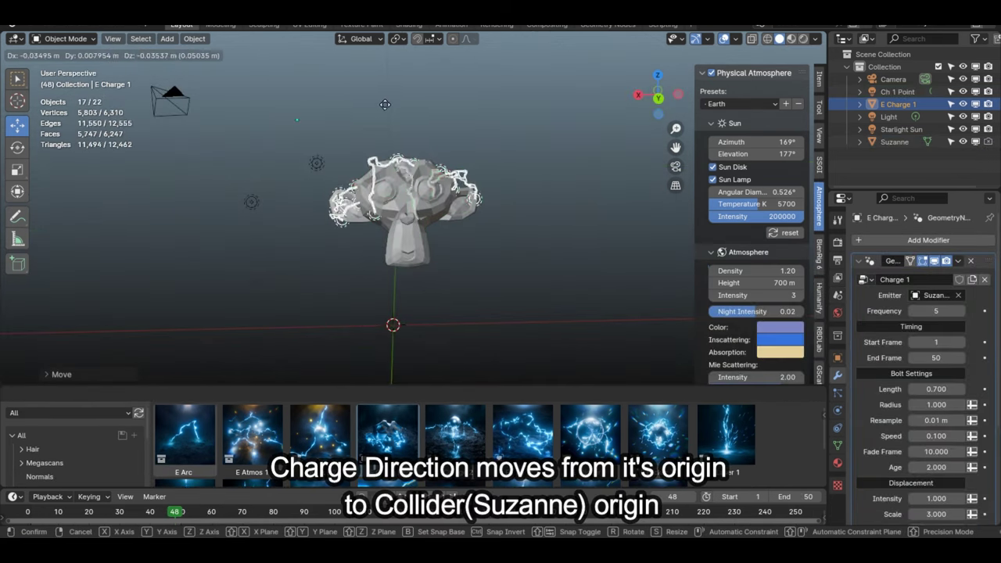
click(571, 139)
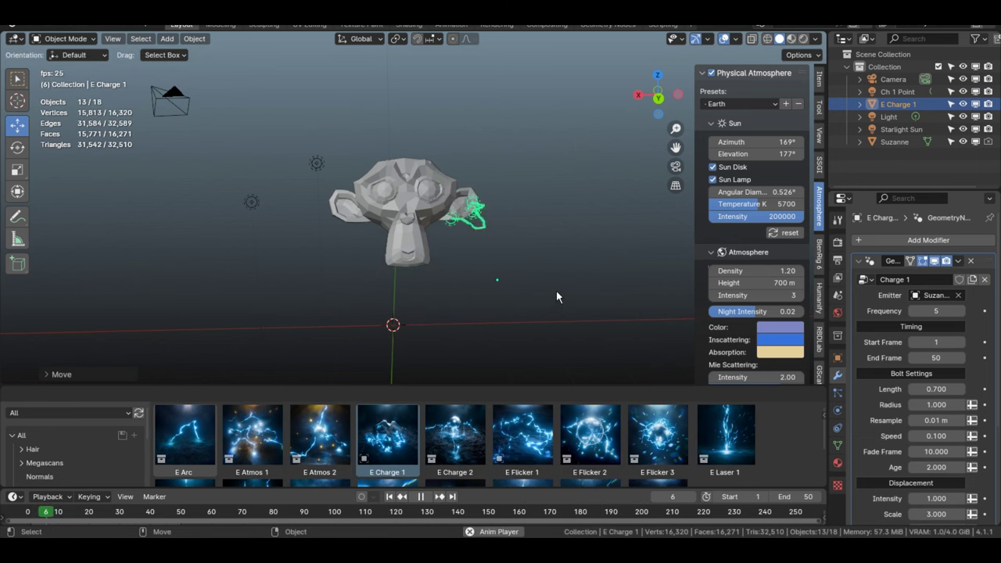
middle_drag(556, 297, 347, 311)
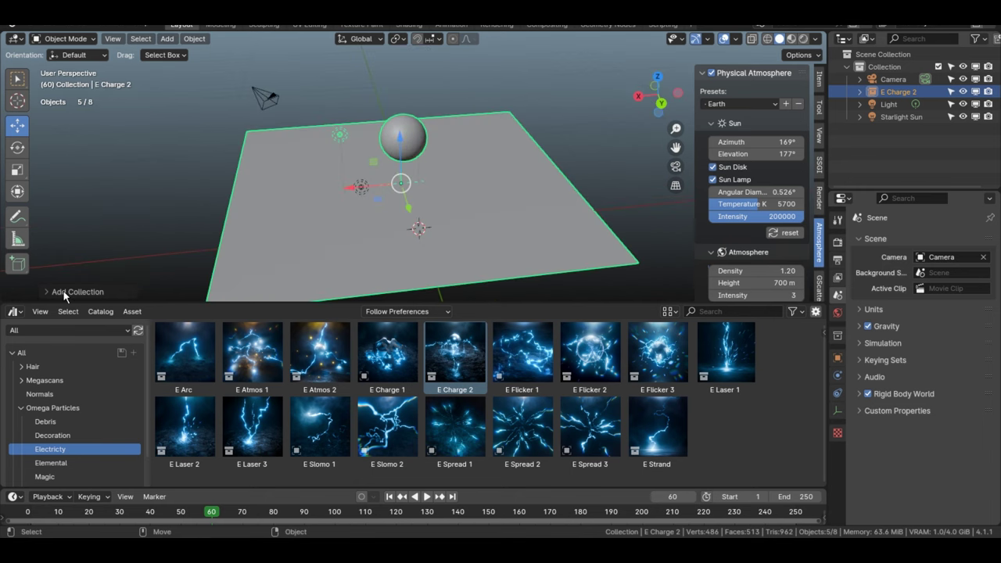
Make the added E Charge 2 collection editable by unchecking Instance, then play it.
click(64, 292)
click(118, 287)
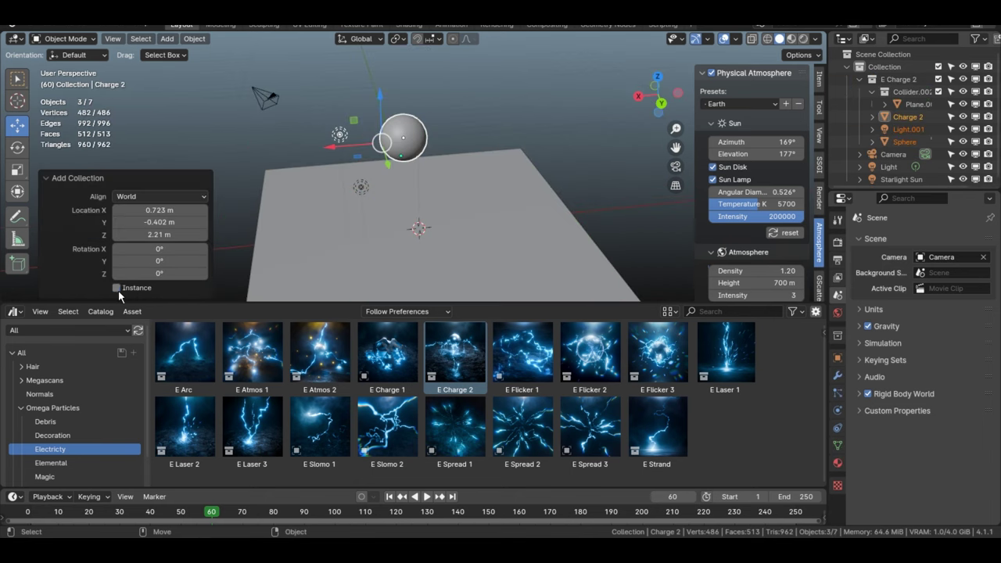
click(77, 177)
key(space)
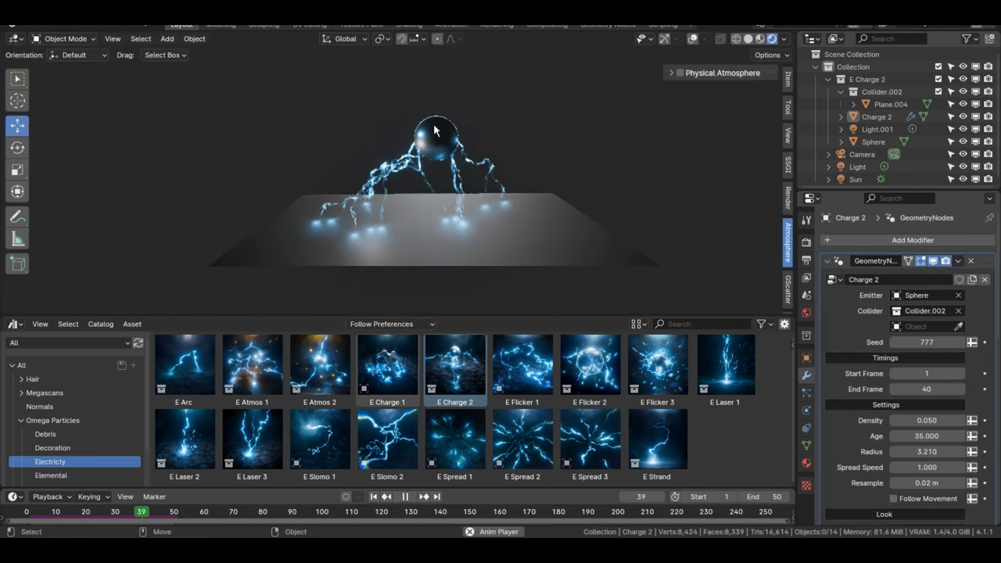
Move the sphere to a new spot so the lightning follows, then select Charge 2.
click(429, 131)
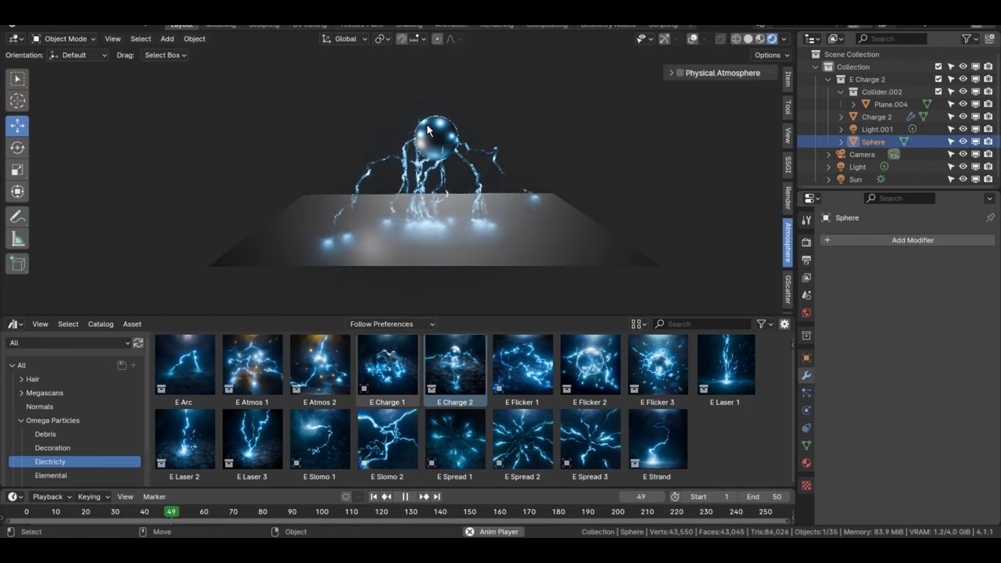
key(g)
click(732, 134)
key(g)
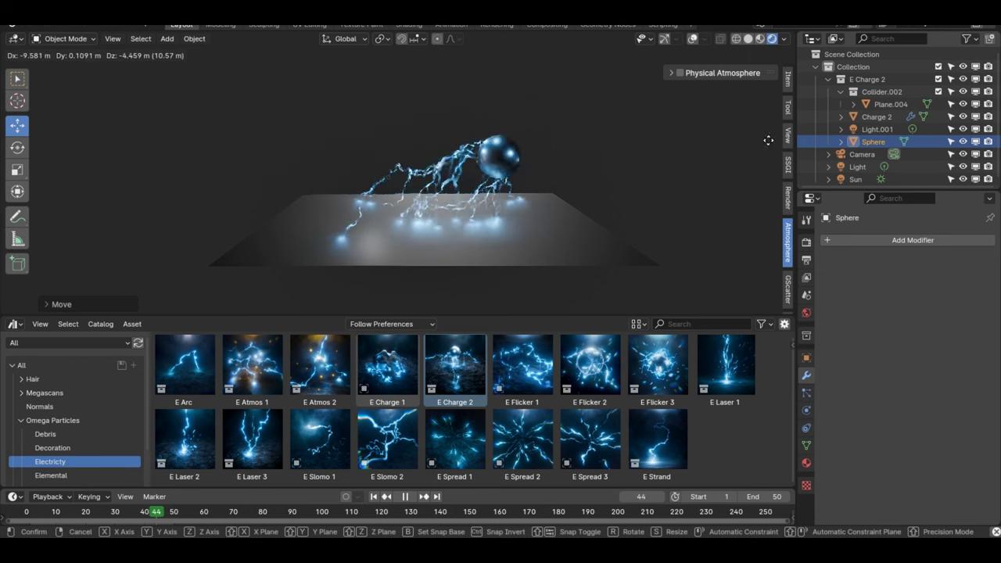
click(428, 161)
click(875, 117)
scroll(930, 367, down, 3)
scroll(985, 240, down, 2)
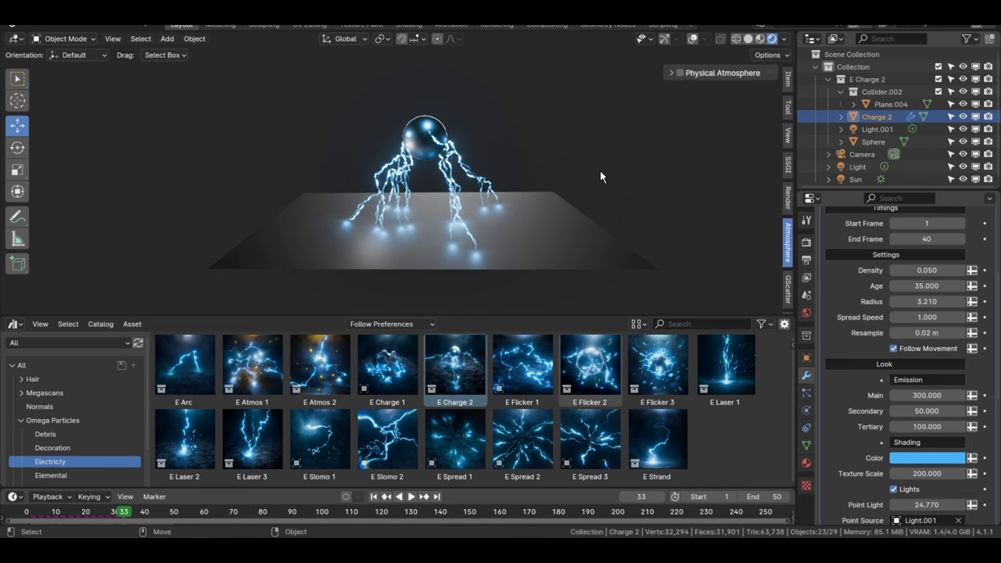
Reposition the sphere toward the upper right while the animation plays.
key(space)
click(424, 127)
key(g)
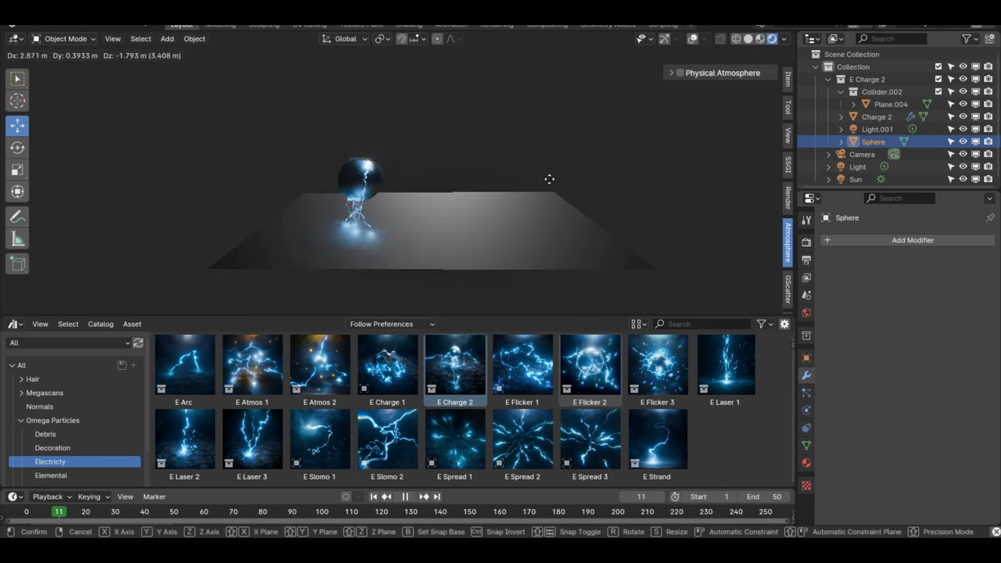
click(94, 134)
key(g)
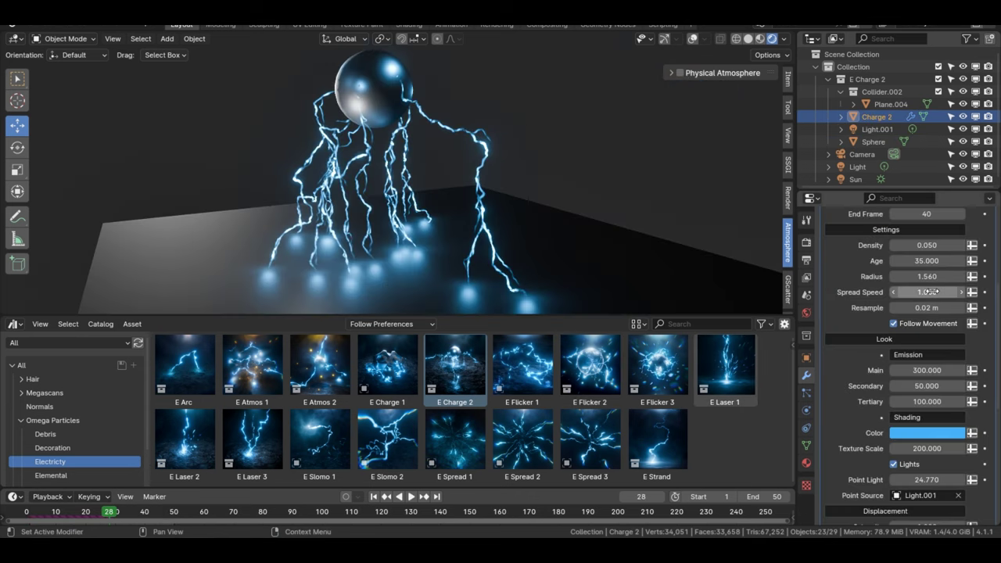
text(5.000)
Set Charge 2's Spread Speed to 5 and replay from the start.
key(Return)
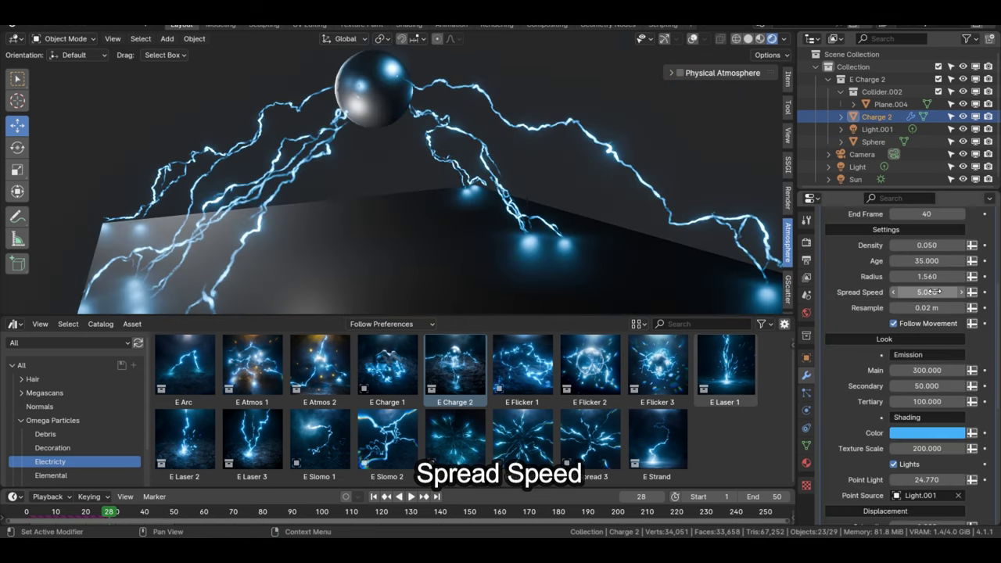
scroll(552, 234, down, 3)
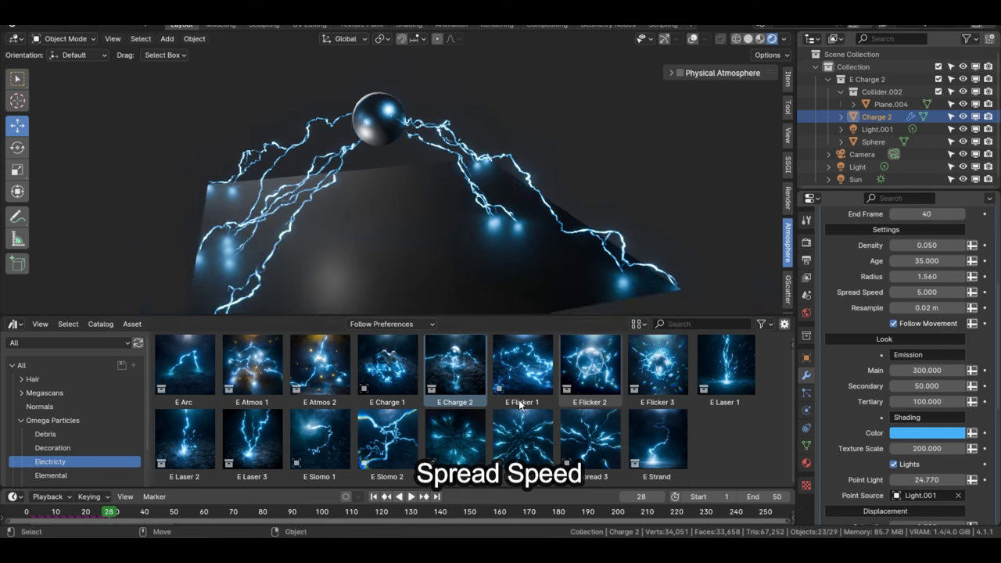
click(379, 497)
key(space)
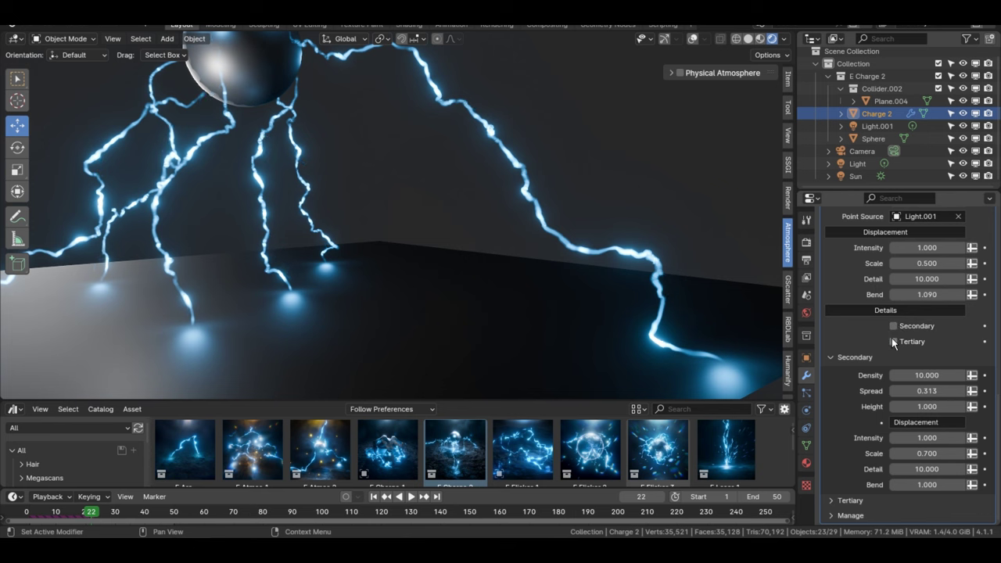
Enable Secondary branches with Density 24.11, Height 2.29 and Spread 1.153.
middle_drag(770, 333, 734, 321)
click(893, 326)
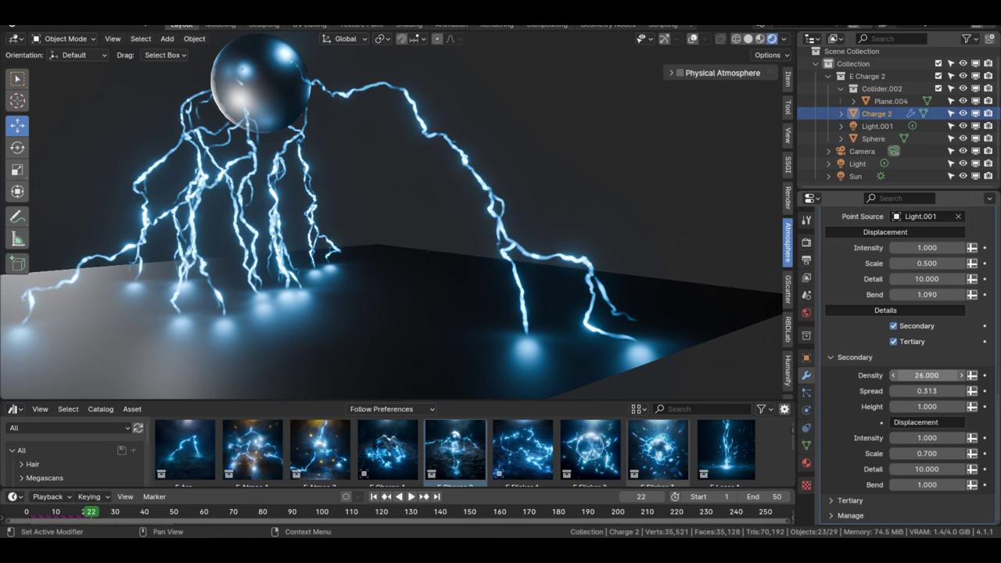
click(382, 494)
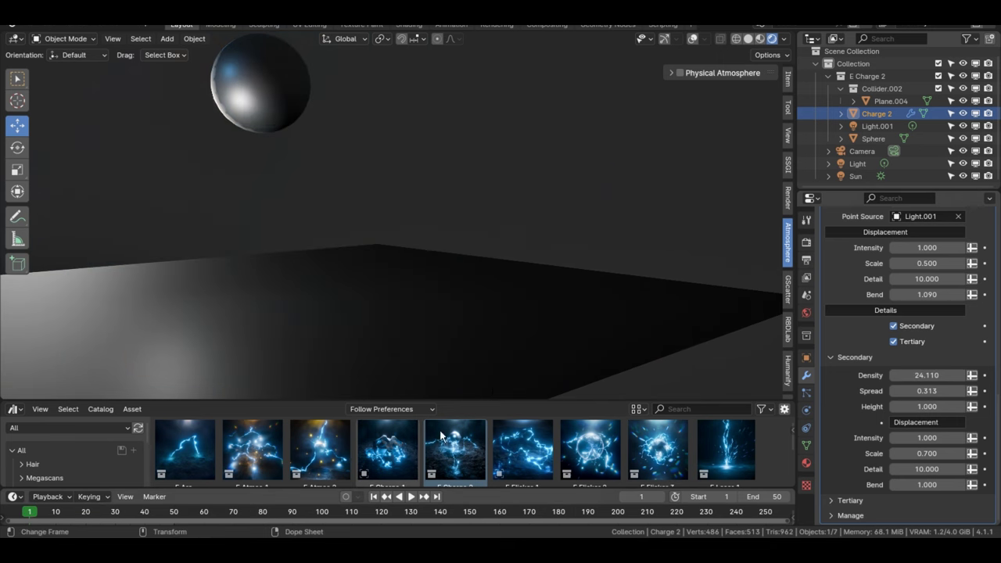
mouse_move(927, 405)
mouse_down()
mouse_move(899, 405)
mouse_move(950, 406)
mouse_up()
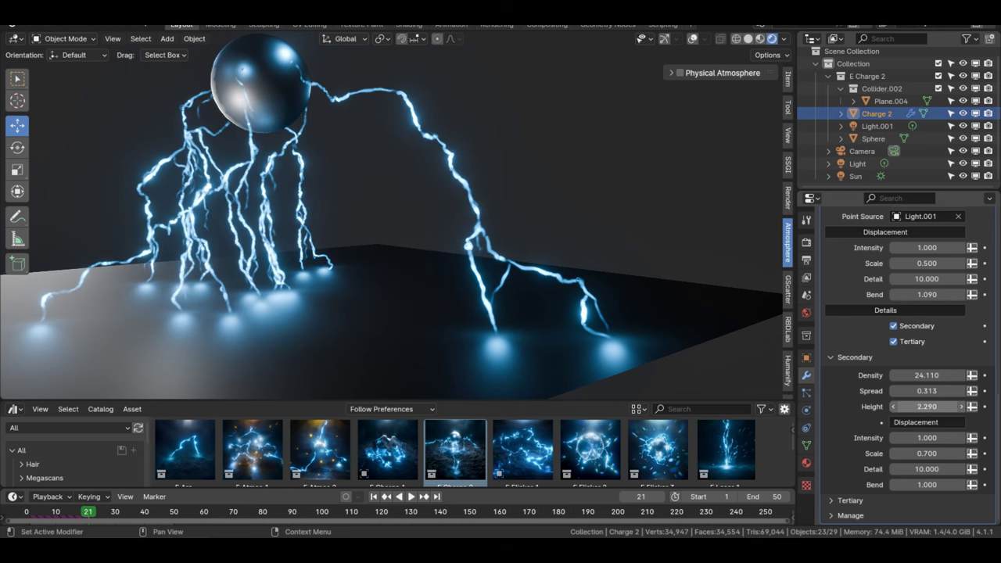
mouse_move(926, 390)
mouse_down()
mouse_move(961, 390)
mouse_move(897, 391)
mouse_up()
key(space)
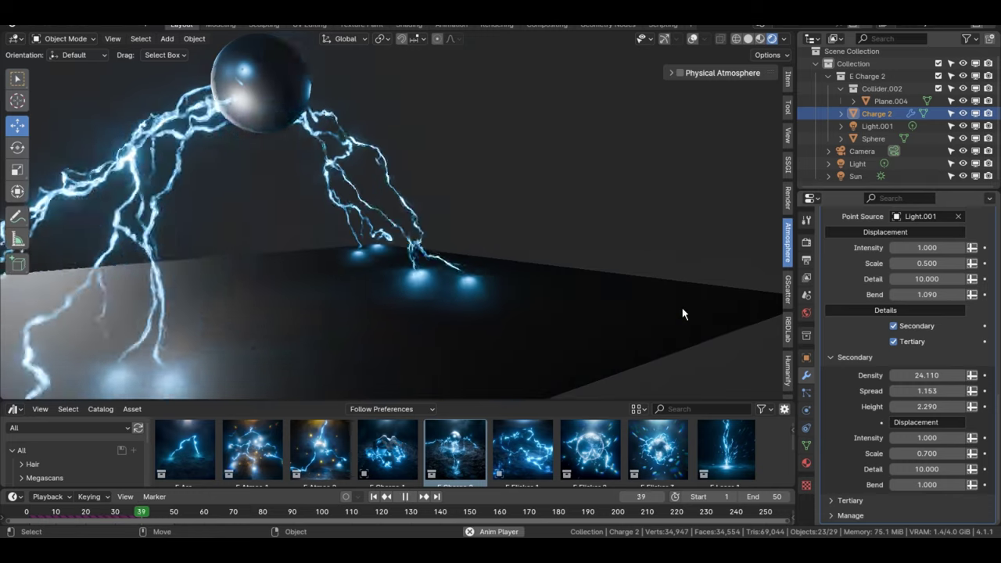
key(Escape)
middle_drag(682, 313, 700, 293)
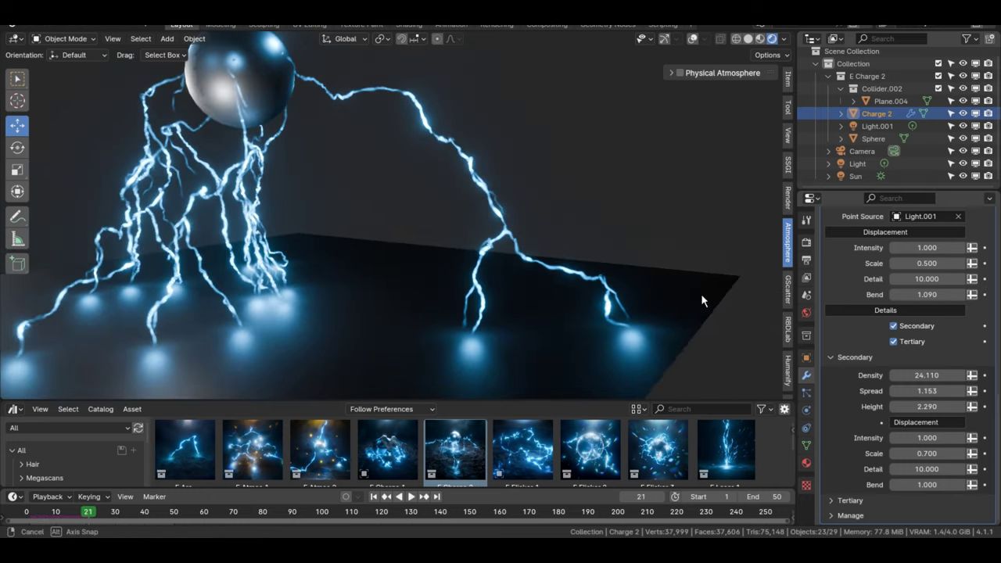
Adjust the Tertiary branch density, length, spread and displacement values.
click(829, 360)
click(834, 500)
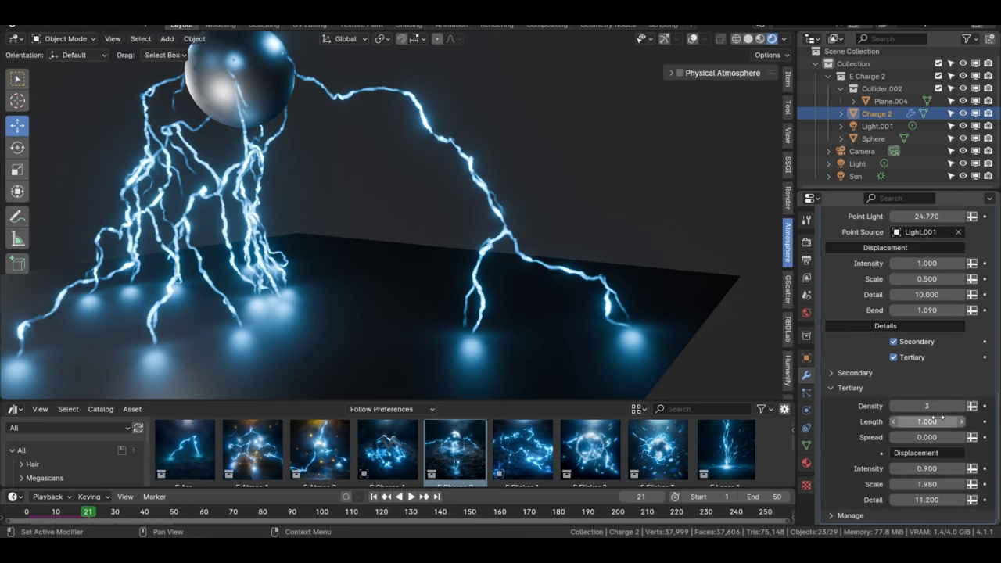
mouse_move(926, 405)
mouse_down()
mouse_move(961, 406)
mouse_move(899, 406)
mouse_up()
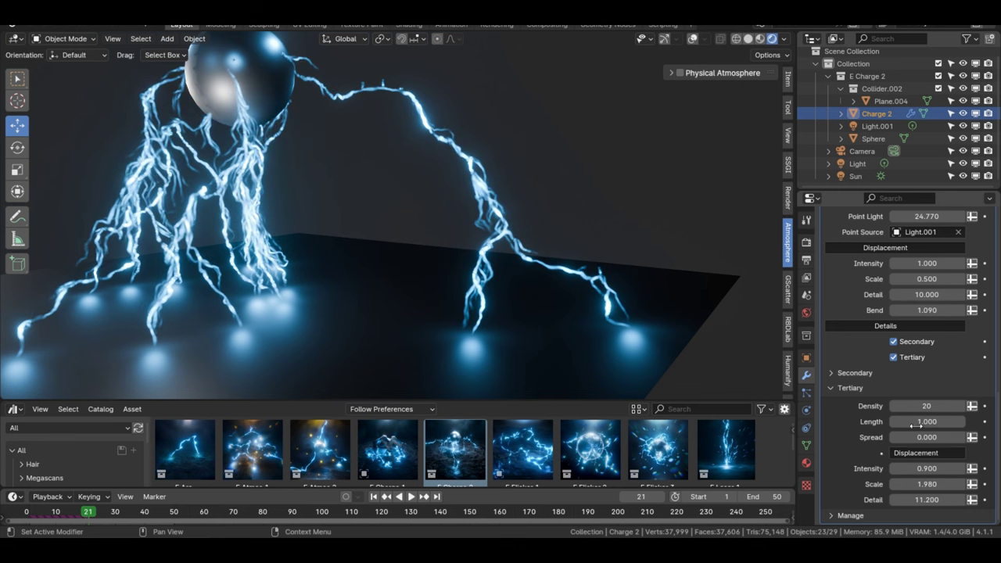
mouse_move(926, 421)
mouse_down()
mouse_move(950, 421)
mouse_move(907, 421)
mouse_move(946, 437)
mouse_up()
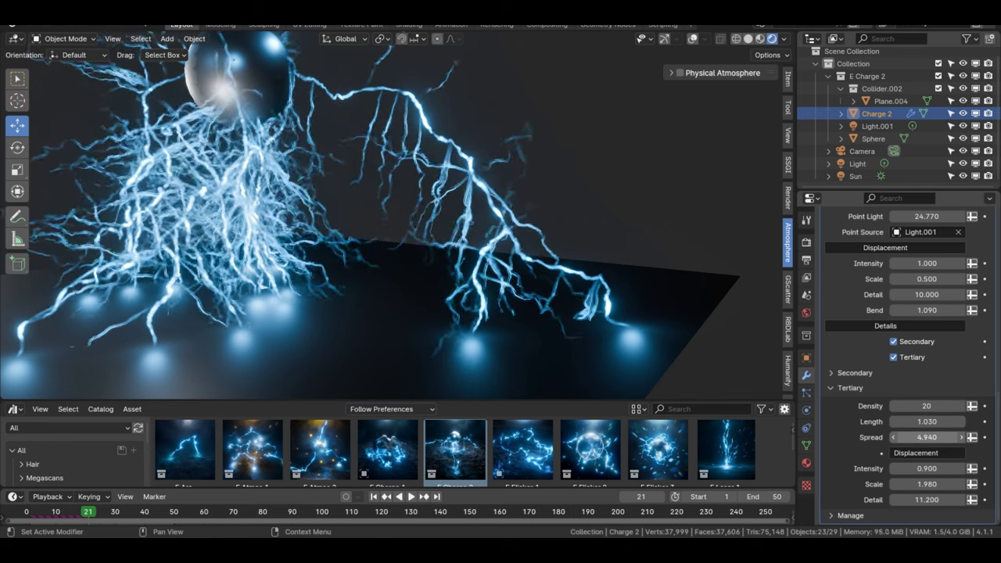
mouse_move(926, 437)
mouse_down()
mouse_move(907, 437)
mouse_move(899, 406)
mouse_up()
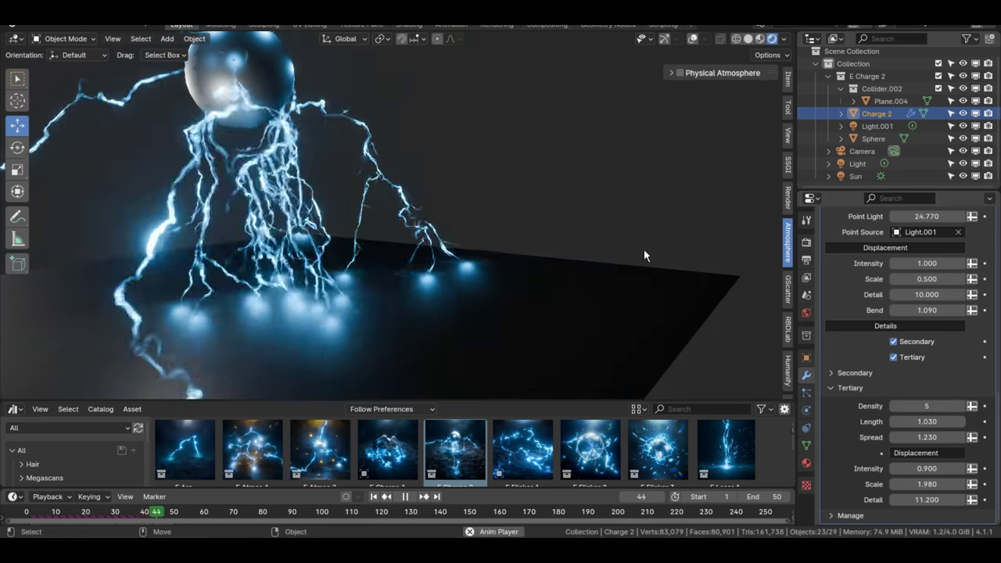
mouse_move(609, 134)
middle_down()
mouse_move(669, 150)
mouse_move(626, 163)
mouse_move(617, 146)
mouse_move(615, 178)
middle_up()
mouse_move(926, 468)
mouse_down()
mouse_move(942, 468)
mouse_move(946, 484)
mouse_move(911, 484)
mouse_up()
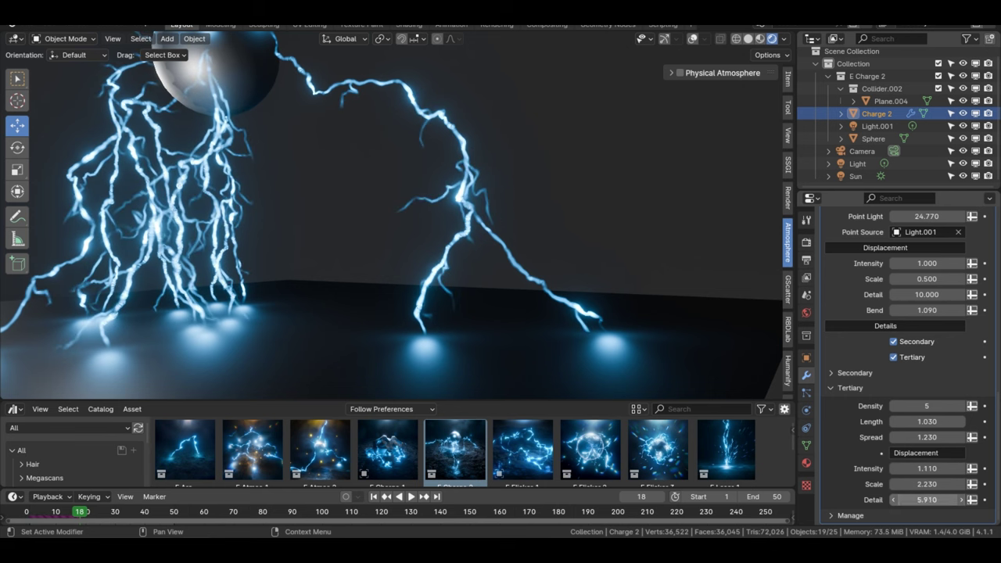
Raise the Bend value sharply, then bring it back down to about 1.060.
scroll(927, 469, up, 3)
scroll(926, 414, up, 1)
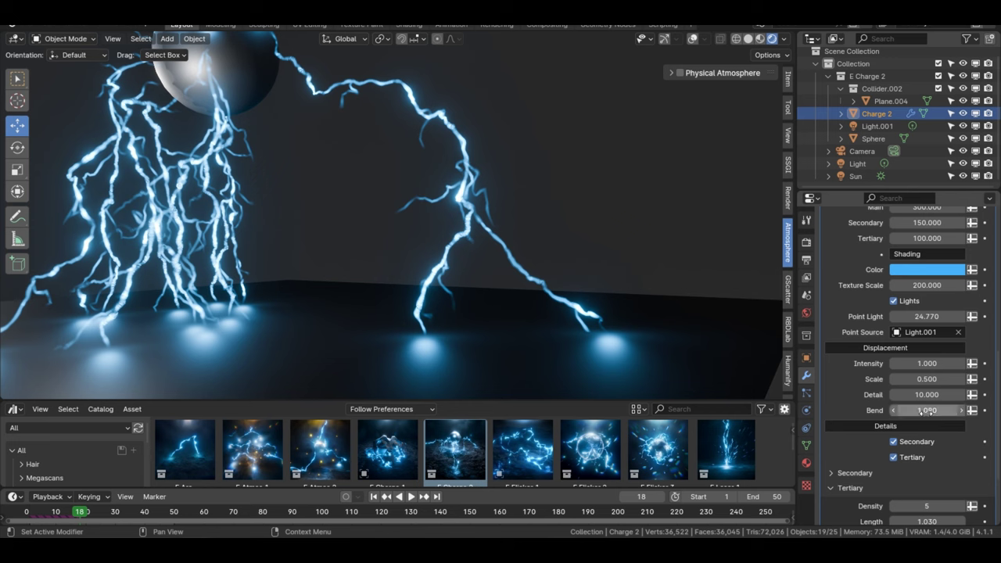
drag(927, 409, 961, 409)
scroll(716, 353, down, 3)
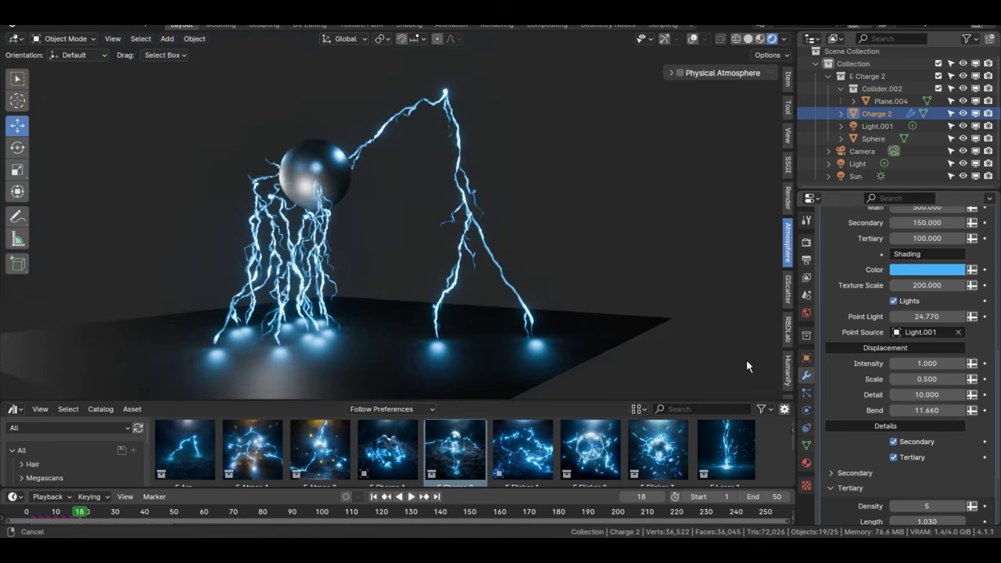
drag(927, 409, 899, 409)
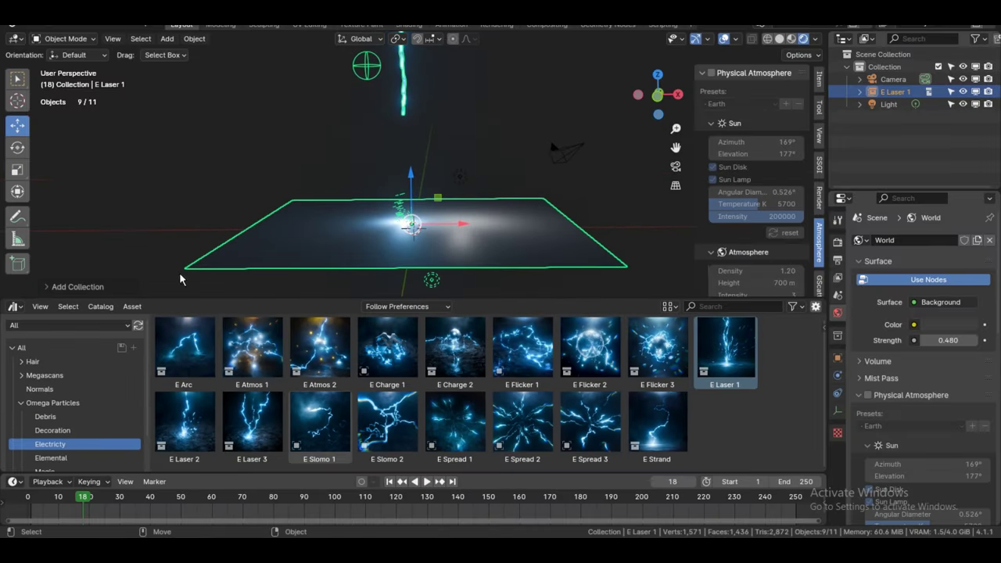
Show the Add Collection settings for the newly added E Laser 1.
click(97, 287)
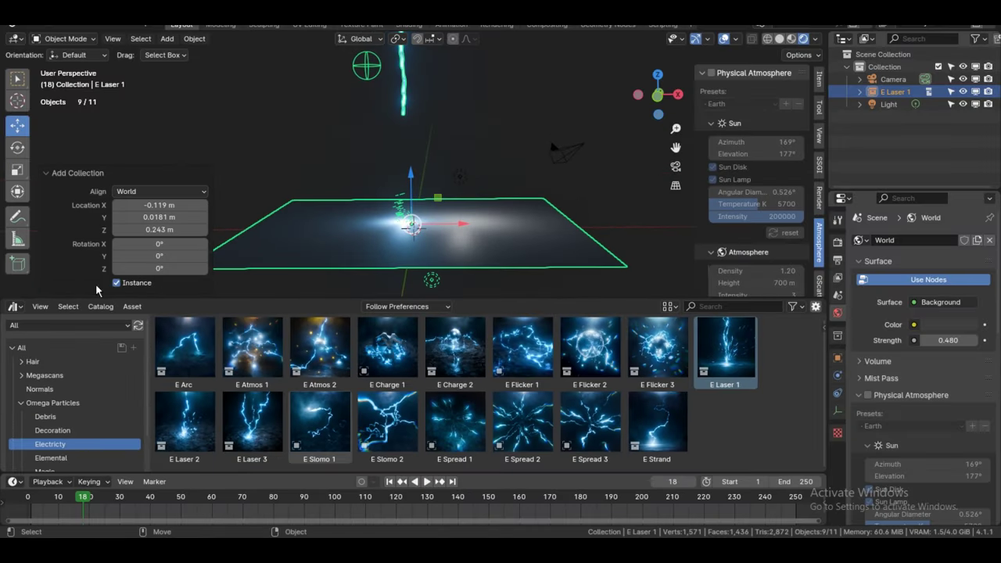
Make E Laser 1 editable by unchecking Instance and tilt the Laser 1 bolt at an angle.
click(117, 282)
key(space)
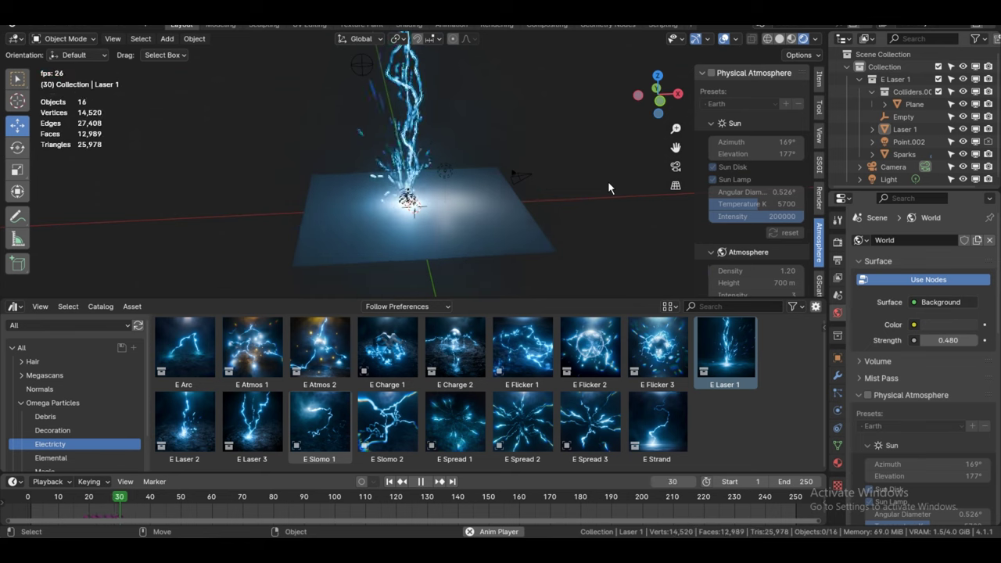
middle_drag(608, 181, 608, 187)
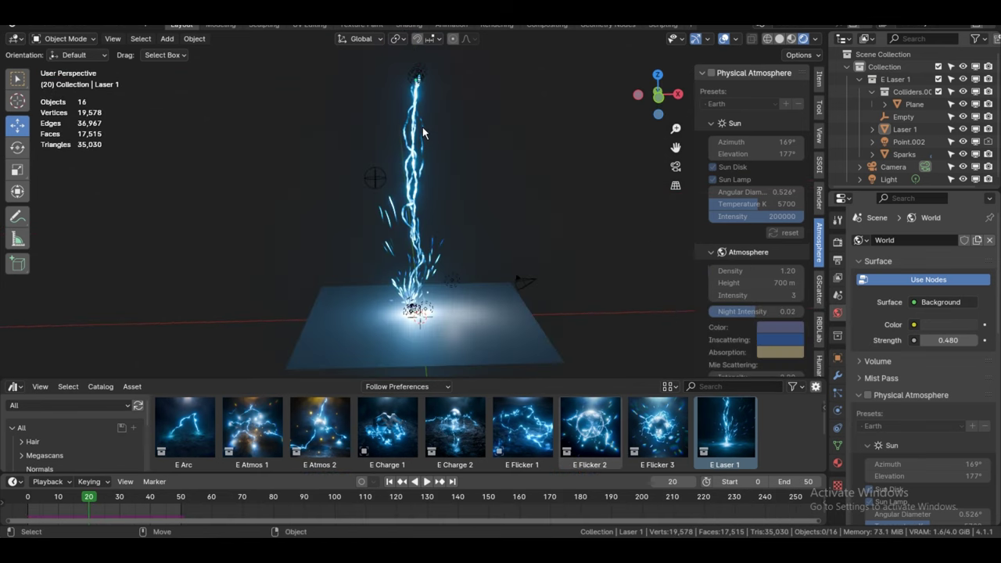
click(422, 127)
drag(536, 78, 595, 197)
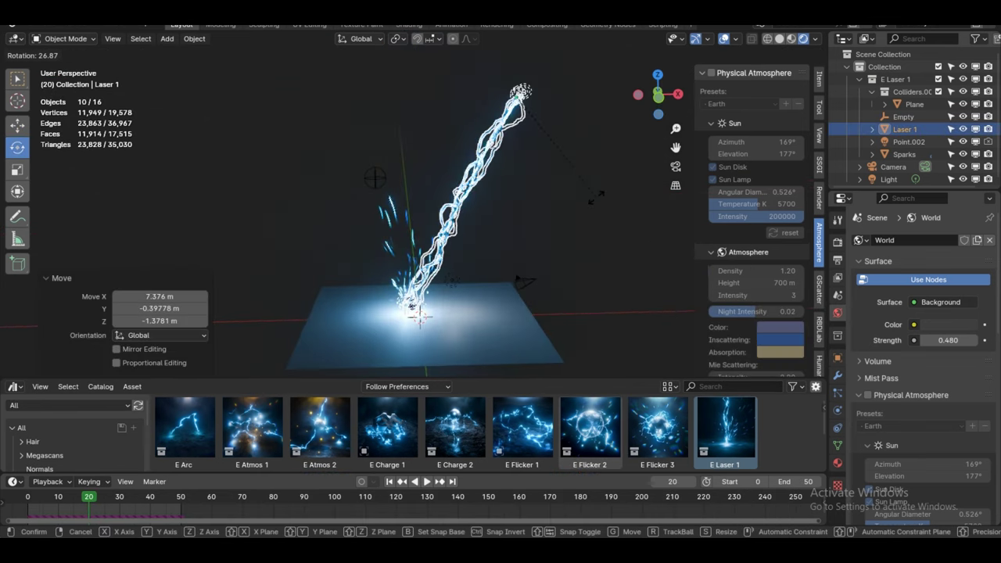
click(596, 197)
Replay the tilted laser and adjust its Coverage to Start 3.880, End 0.100.
key(space)
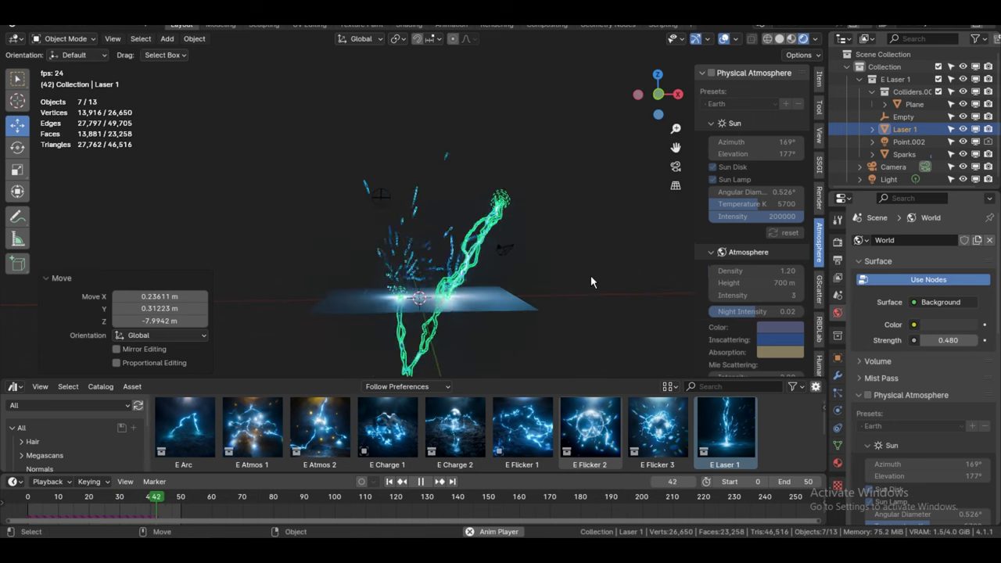
key(space)
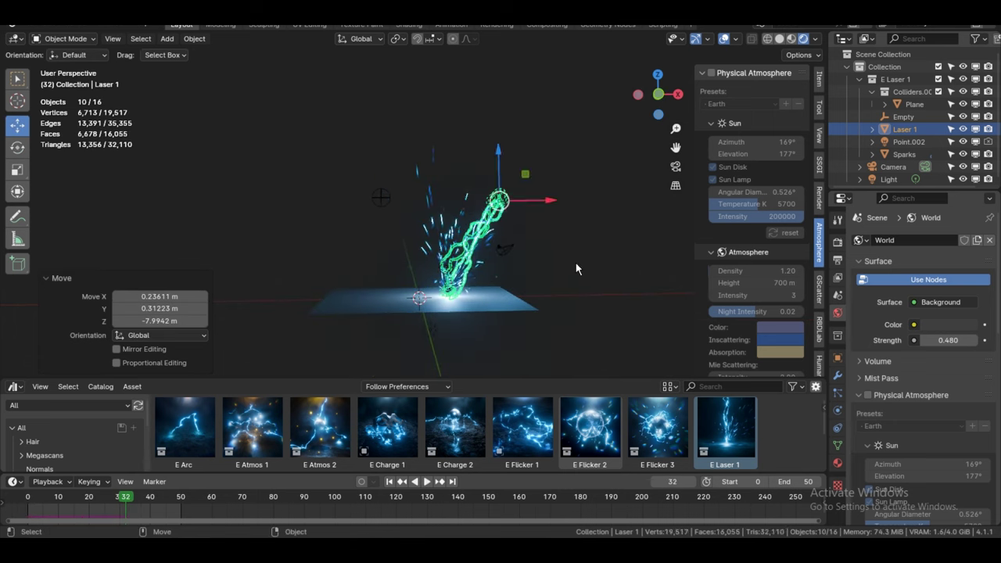
scroll(981, 312, down, 5)
scroll(981, 312, up, 4)
scroll(993, 305, up, 2)
key(space)
scroll(985, 316, down, 3)
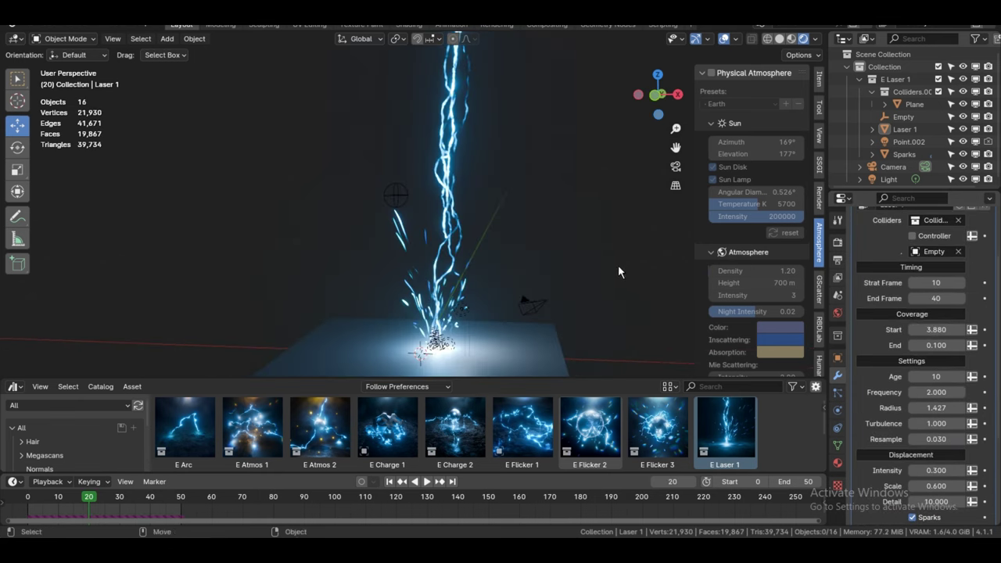
key(space)
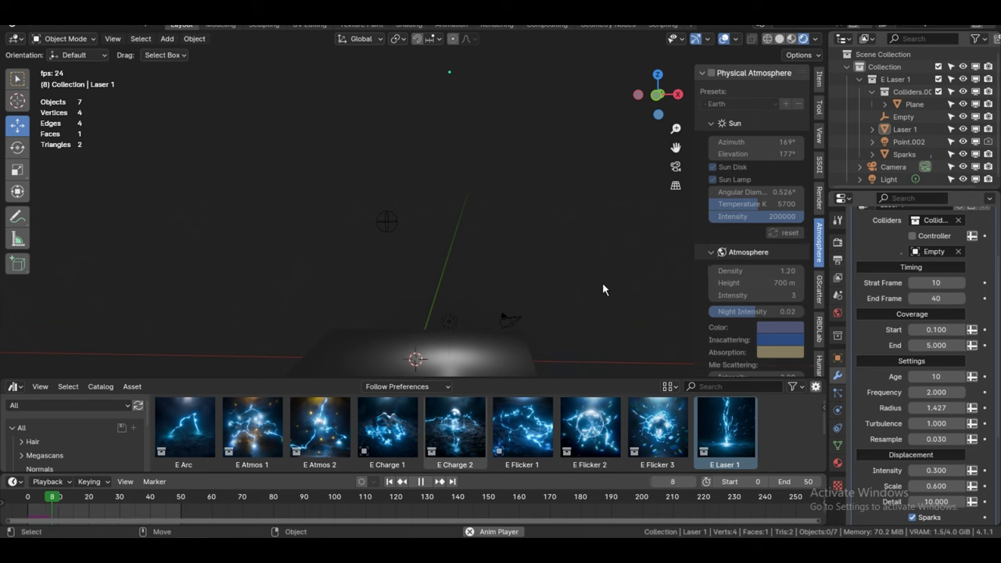
Raise the Laser 1 Coverage Start to 5.000 and review the strike on the ground.
middle_drag(604, 283, 630, 252)
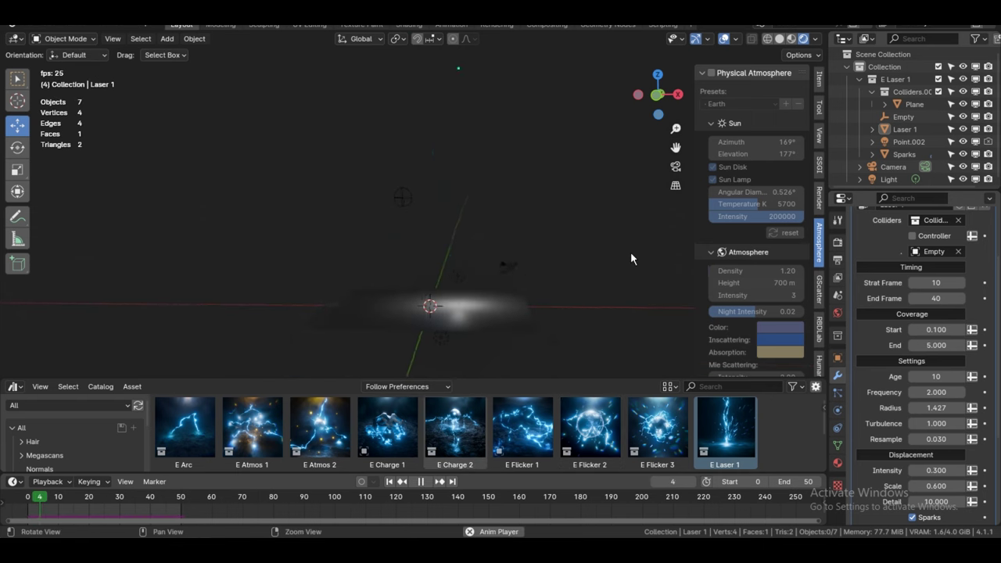
click(582, 225)
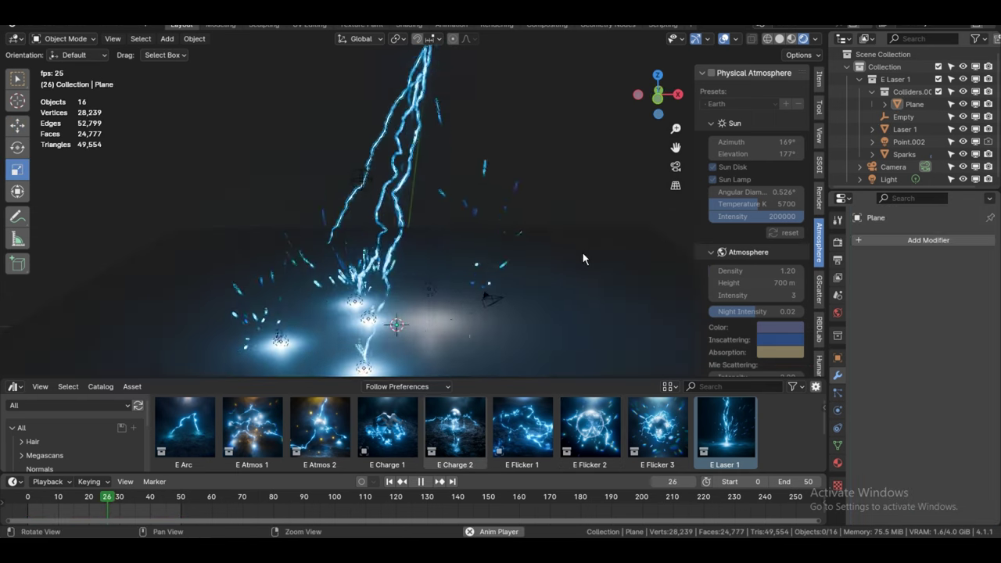
click(479, 167)
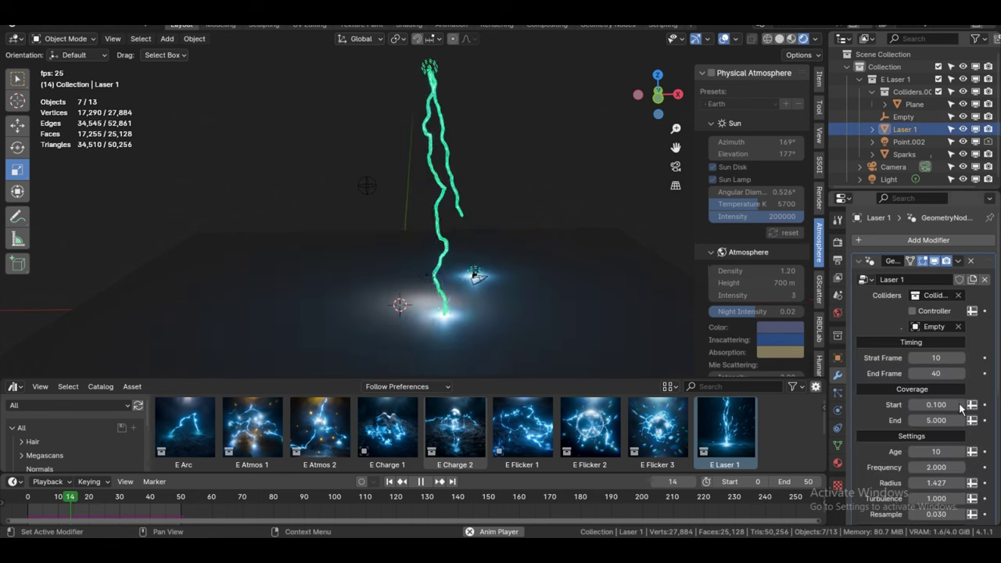
drag(959, 408, 987, 408)
click(612, 258)
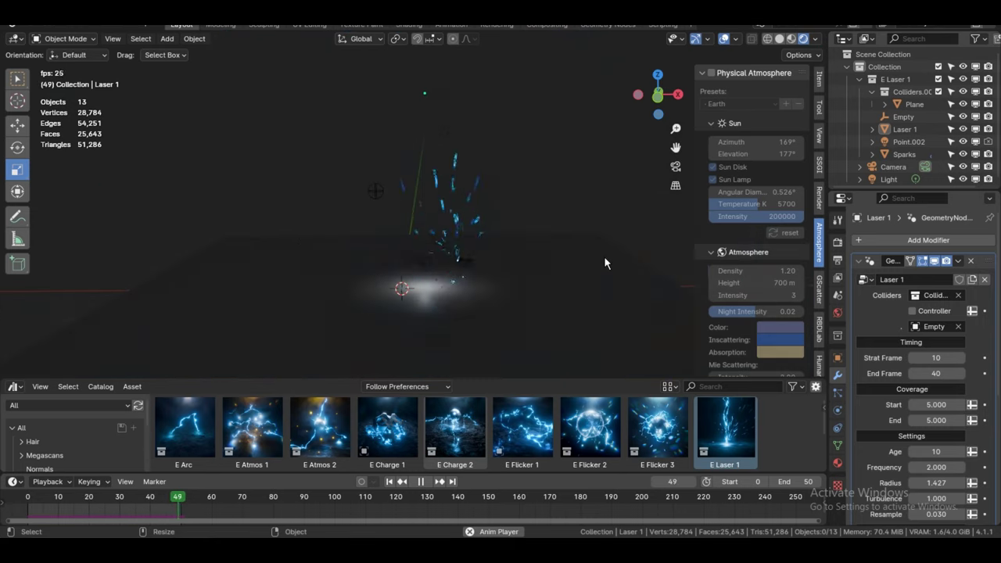
key(space)
scroll(958, 351, down, 2)
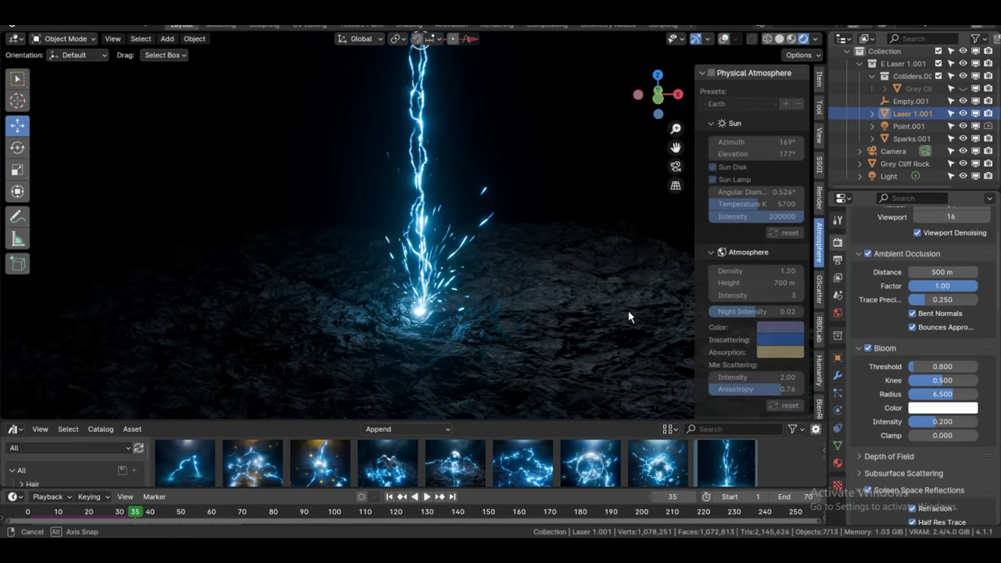
middle_drag(628, 310, 601, 328)
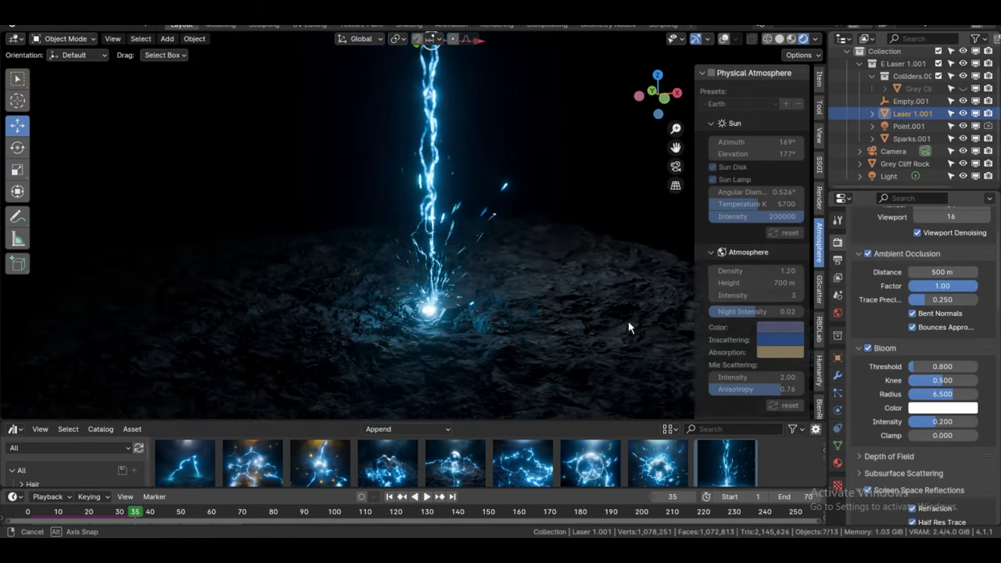
Play the laser animation briefly to preview it, then stop playback.
key(space)
key(shift+space)
key(r)
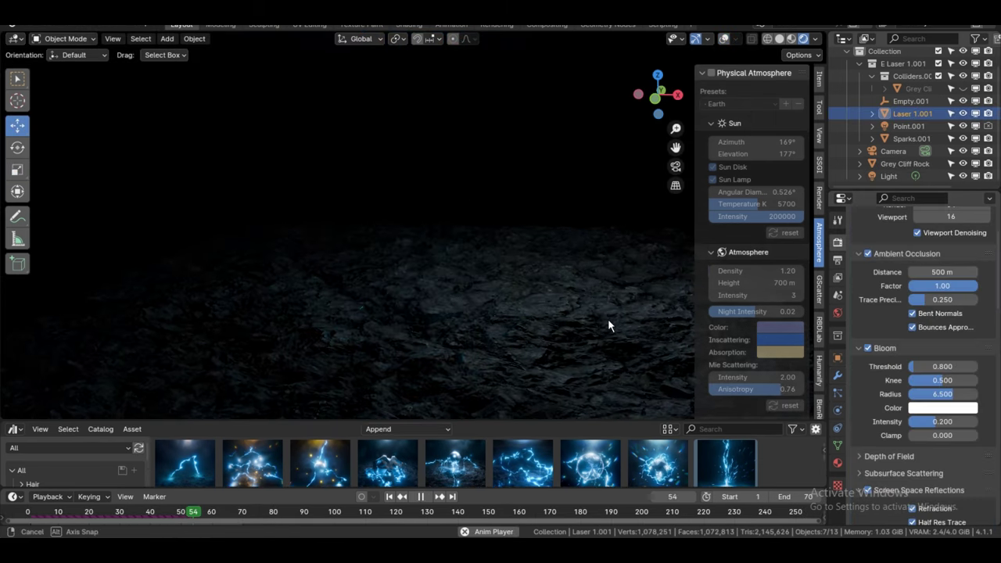
key(space)
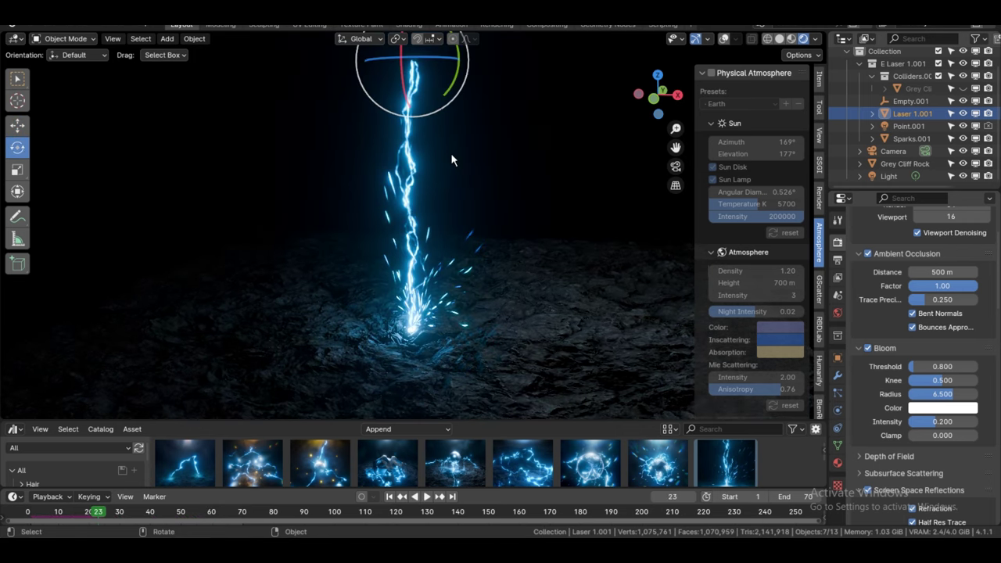
Hide Point.001, set the laser's Point Light strength to 500, and show the Debris catalog.
scroll(896, 384, down, 3)
scroll(897, 382, down, 3)
click(836, 375)
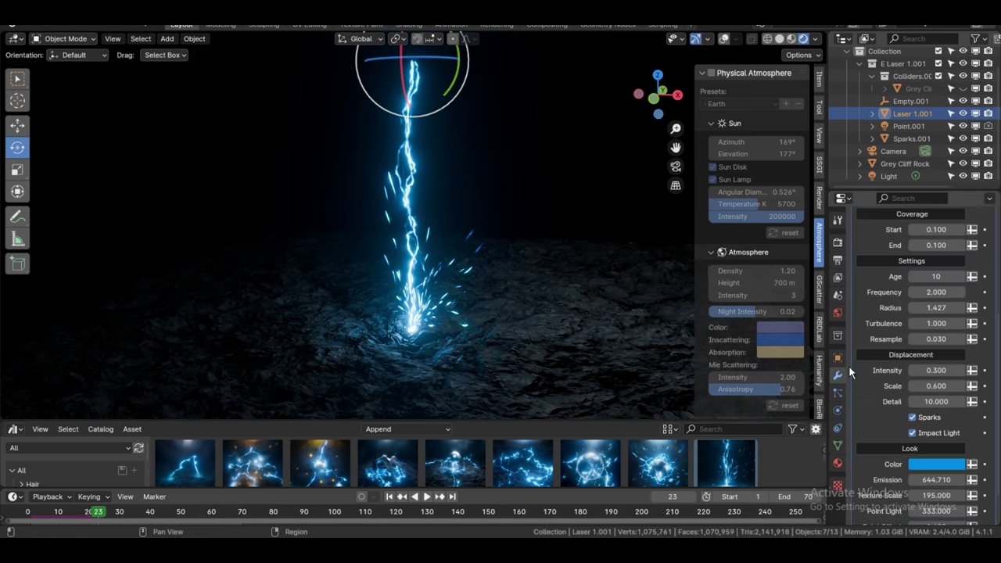
scroll(955, 347, down, 4)
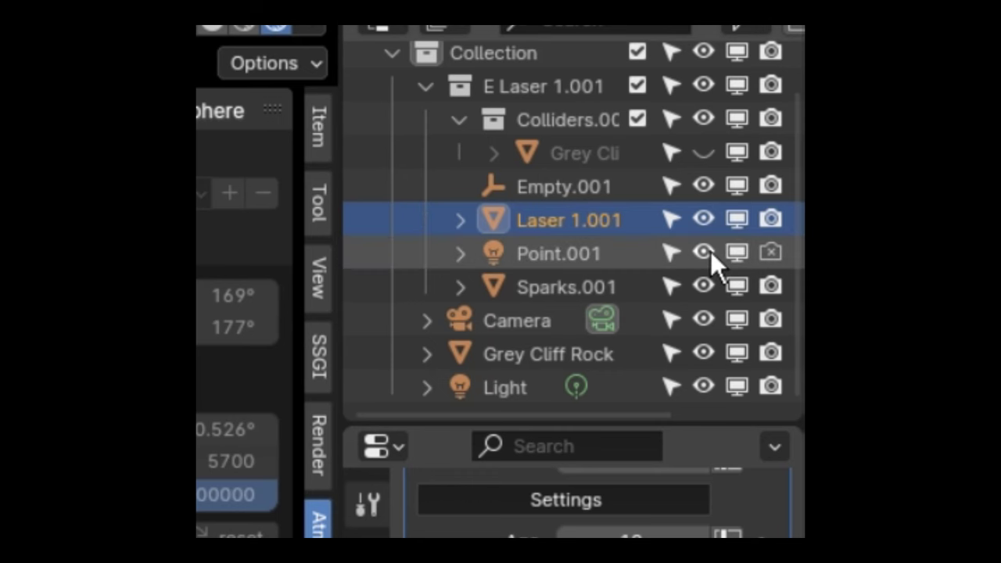
click(703, 251)
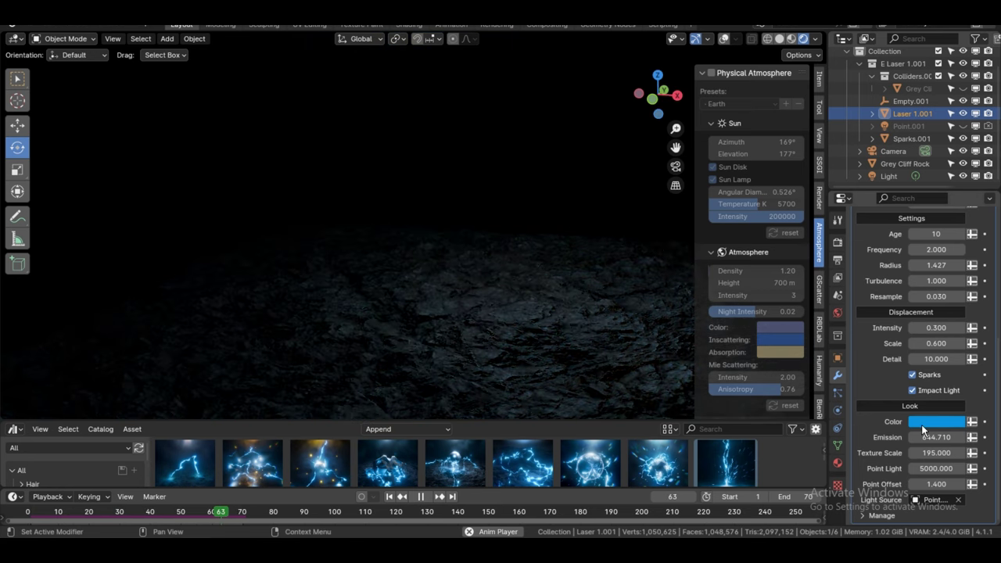
click(936, 468)
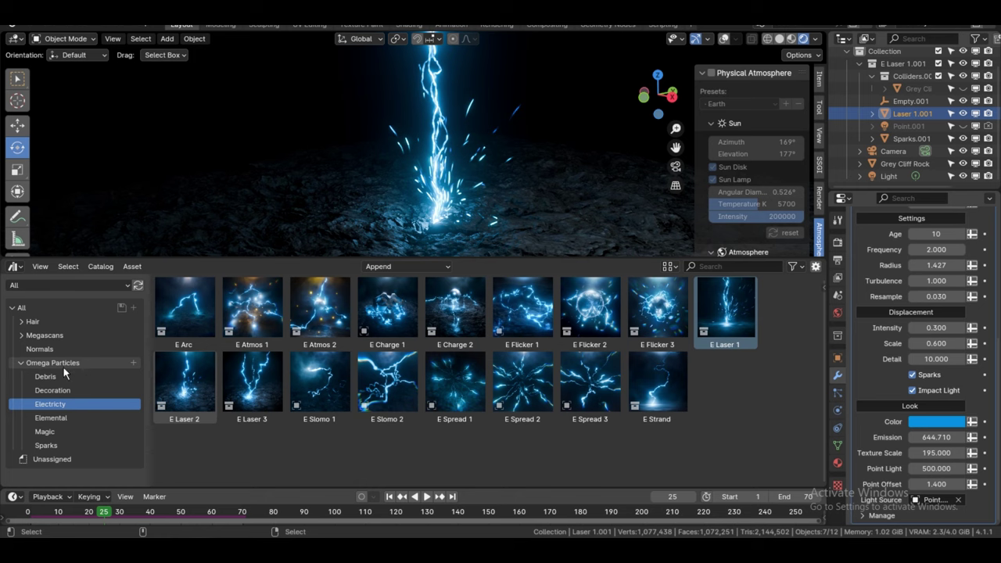
click(56, 377)
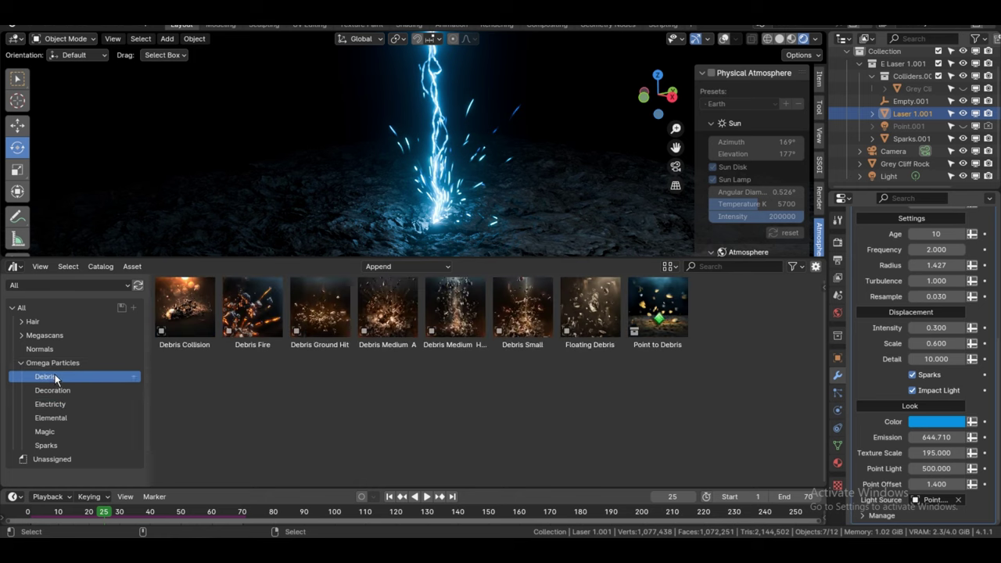
Add the Point to Debris asset and set Laser 1.001 as its point source.
drag(644, 298, 336, 233)
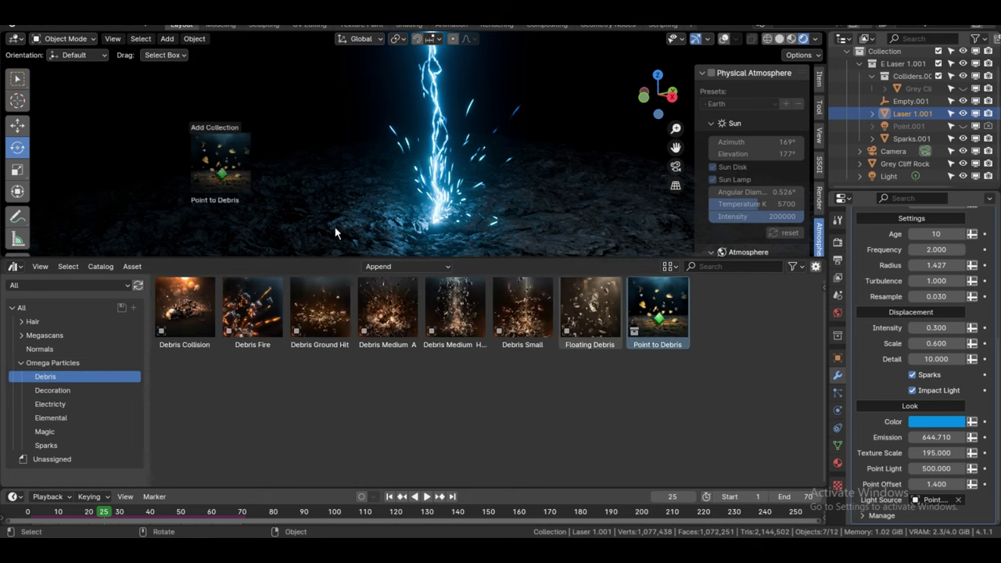
drag(220, 160, 223, 163)
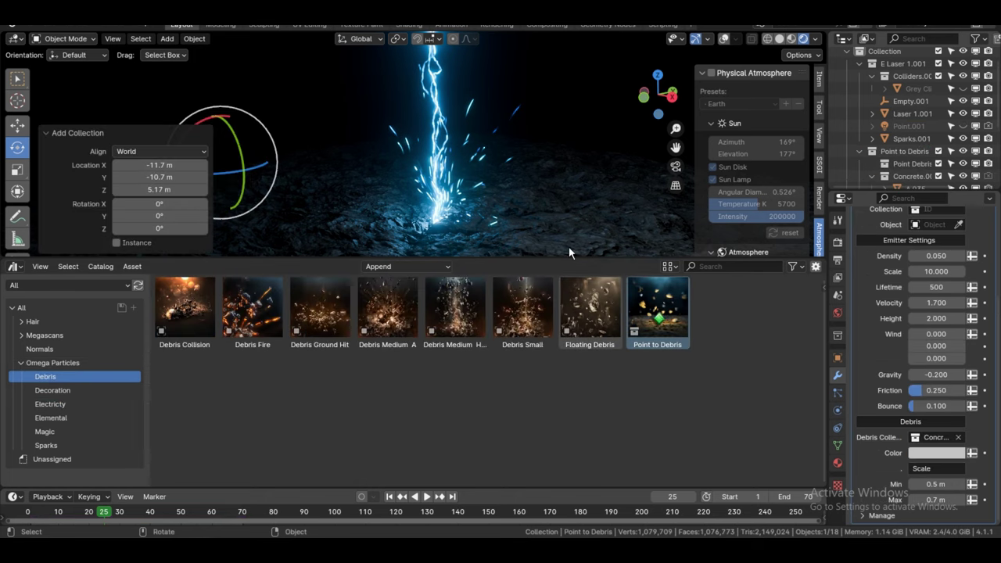
scroll(925, 164, down, 3)
click(911, 151)
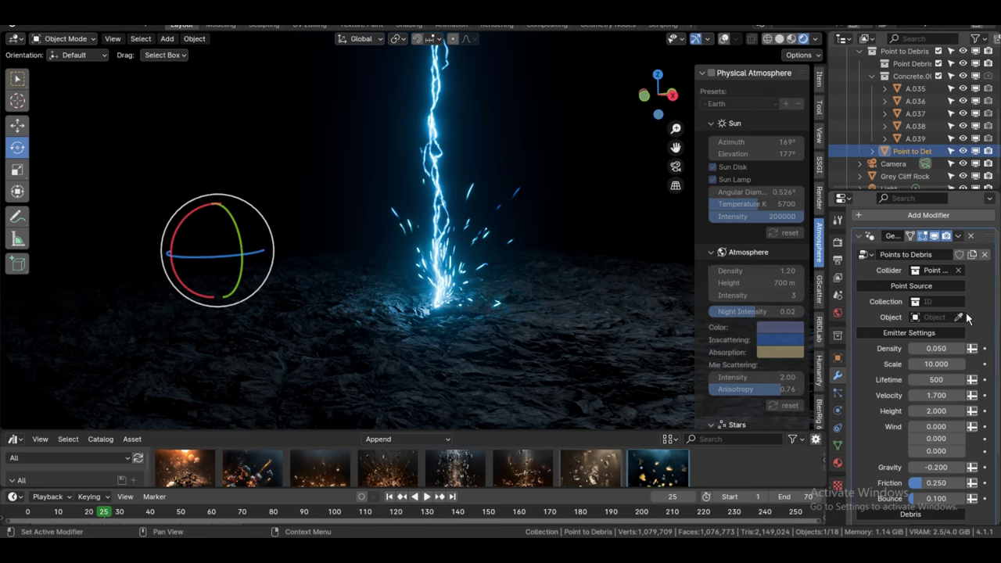
click(958, 317)
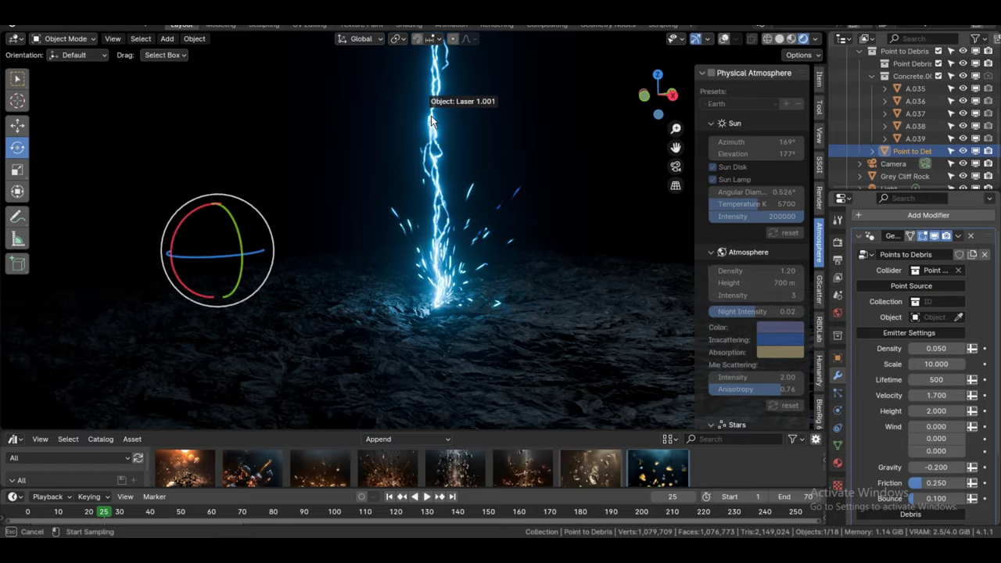
click(431, 121)
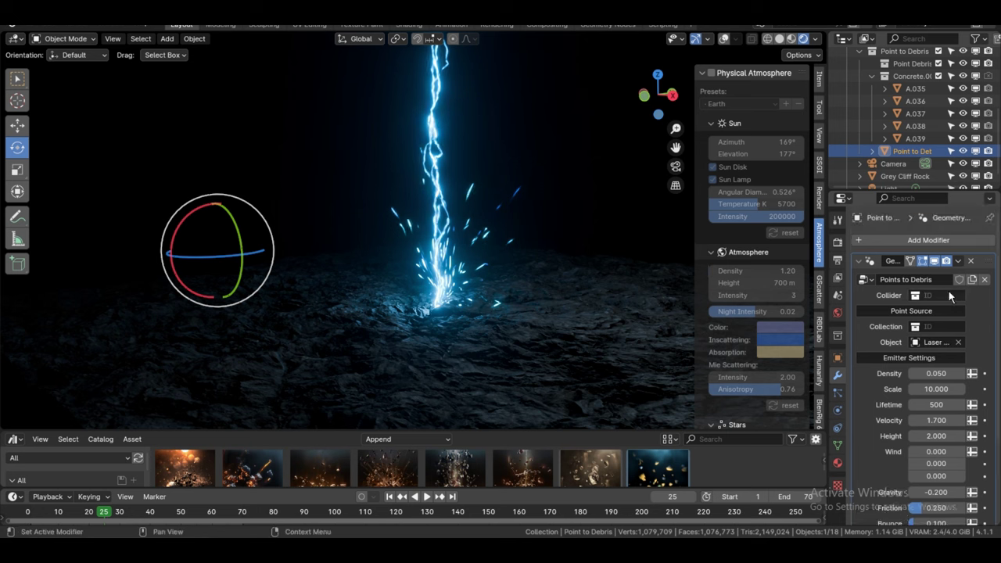
scroll(863, 130, up, 5)
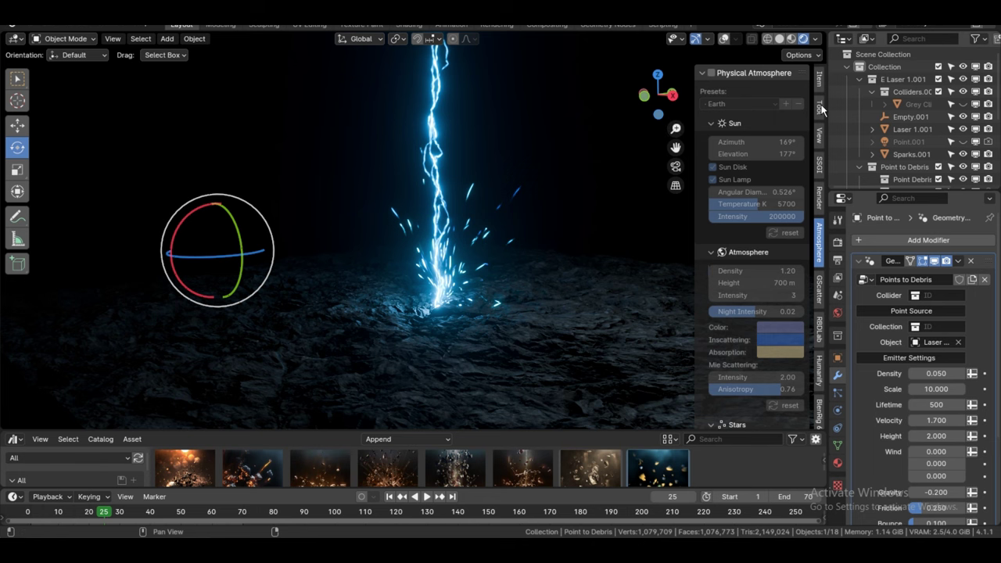
Set the Points to Debris Collider to the Colliders collection.
drag(826, 104, 807, 104)
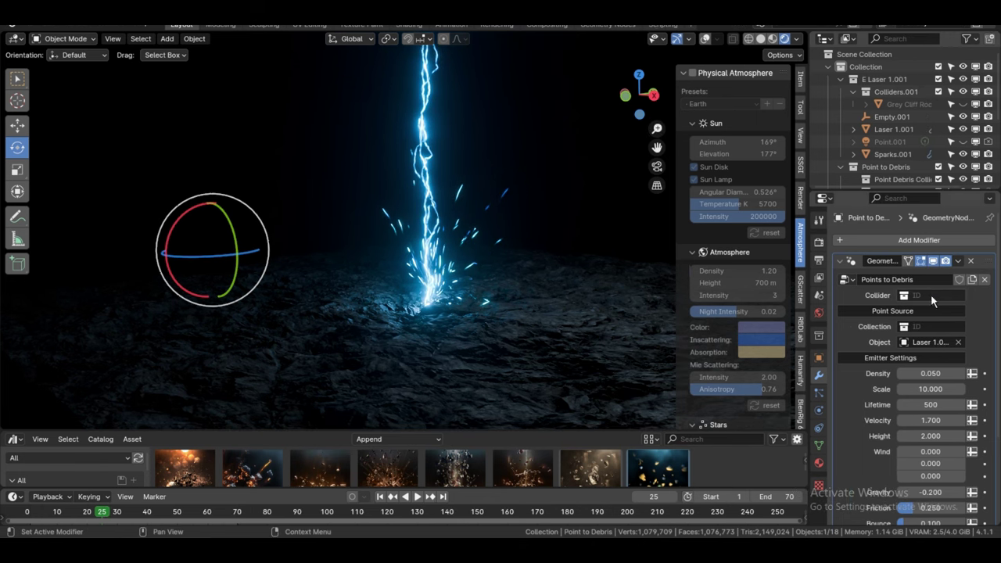
click(931, 295)
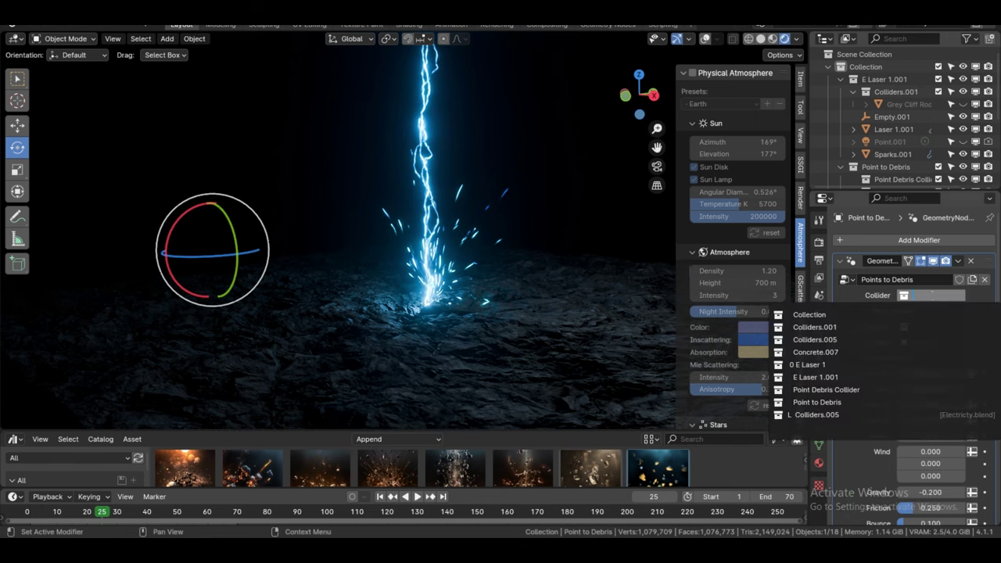
click(861, 330)
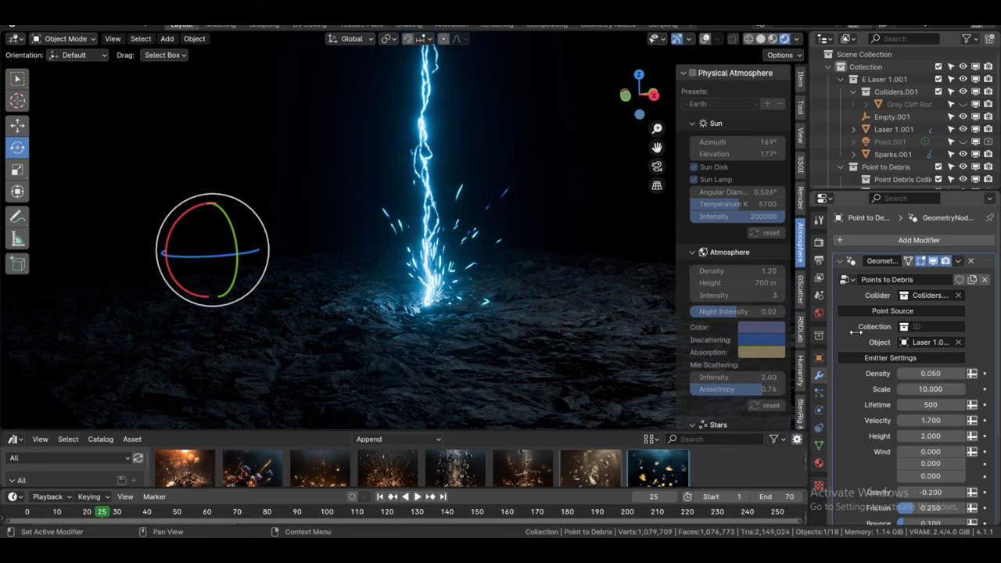
Replay from frame 1 with overlays shown to preview the debris burst.
click(380, 497)
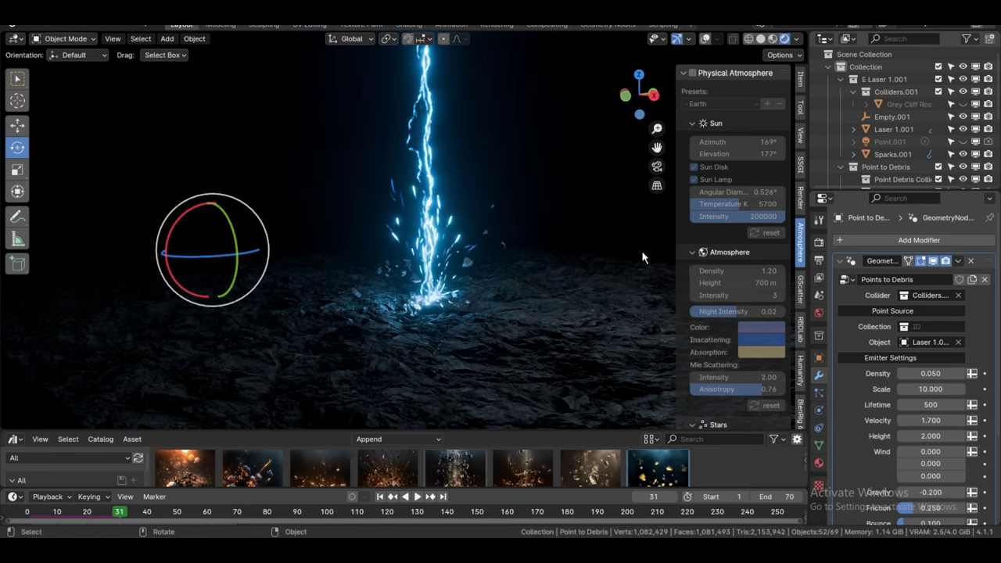
key(space)
click(705, 40)
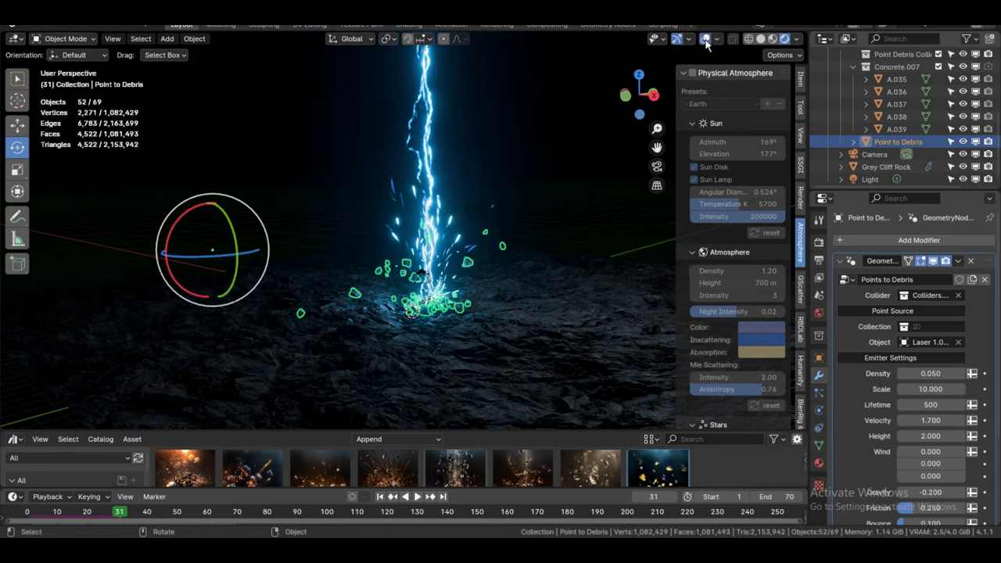
click(378, 498)
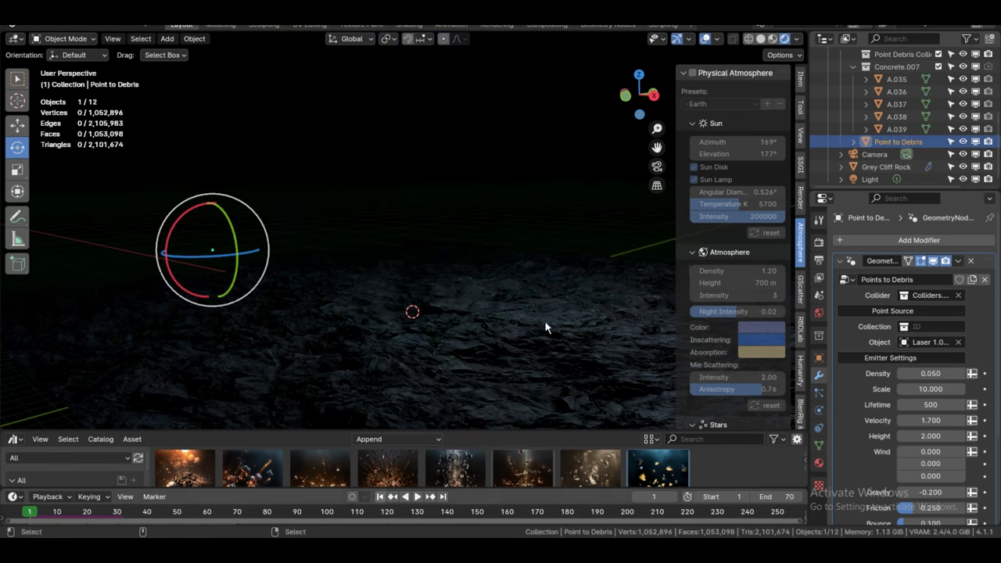
Hide overlays, orbit around the laser impact and pause playback at frame 36.
key(space)
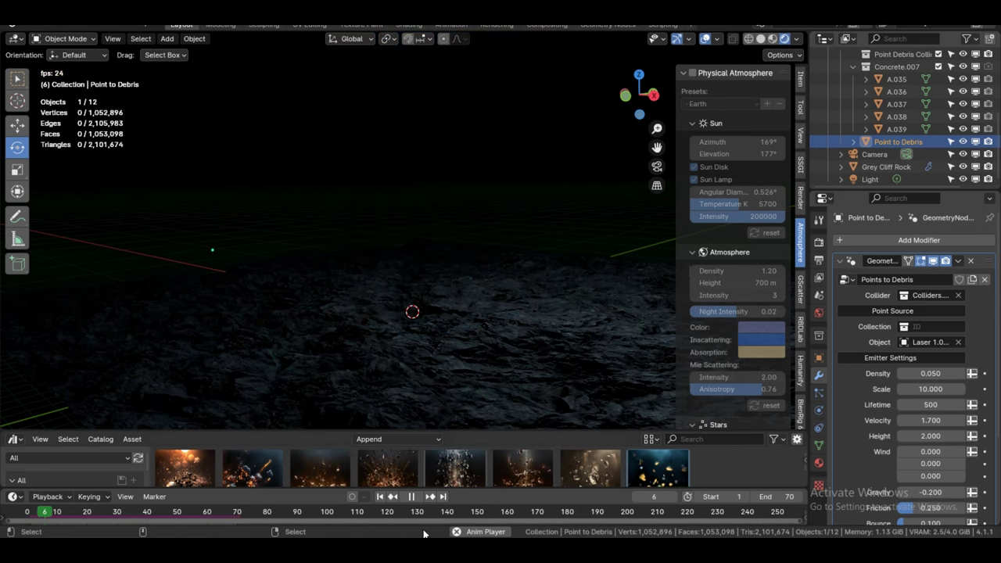
key(space)
click(704, 38)
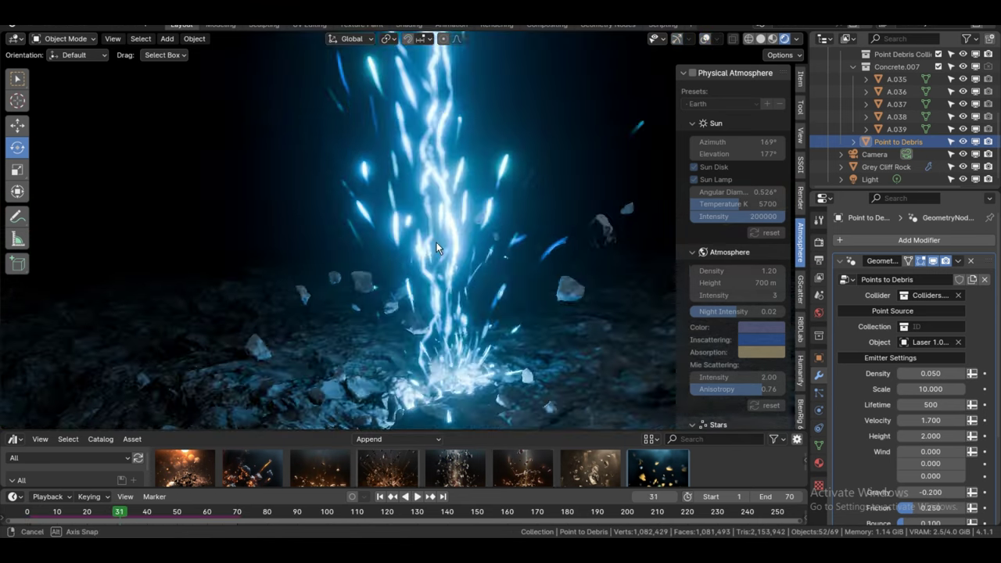
middle_drag(436, 242, 350, 257)
key(space)
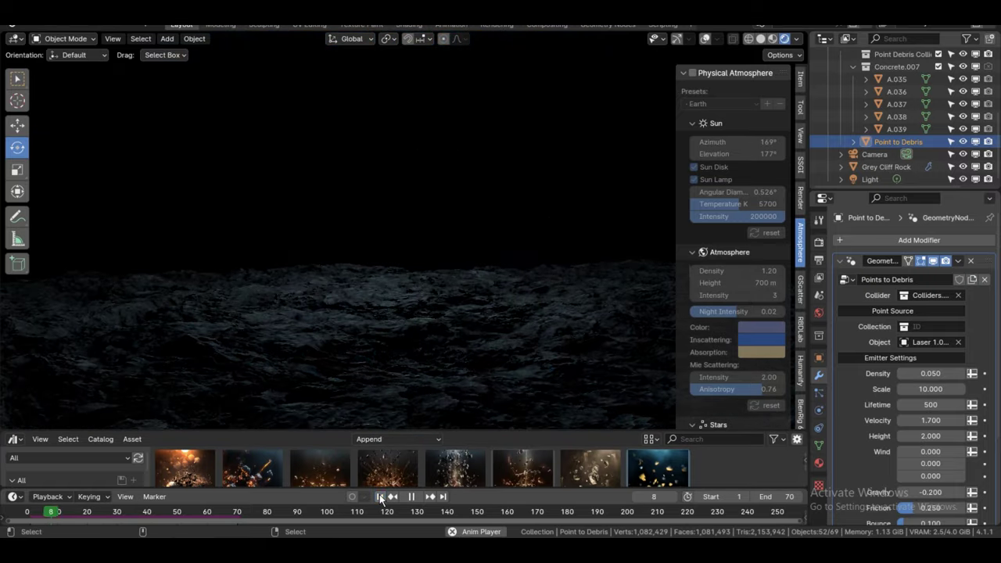
key(space)
Raise Emitter Density to 0.145 and set Debris Scale Min 0.5 m, Max 0.9 m.
scroll(934, 413, down, 2)
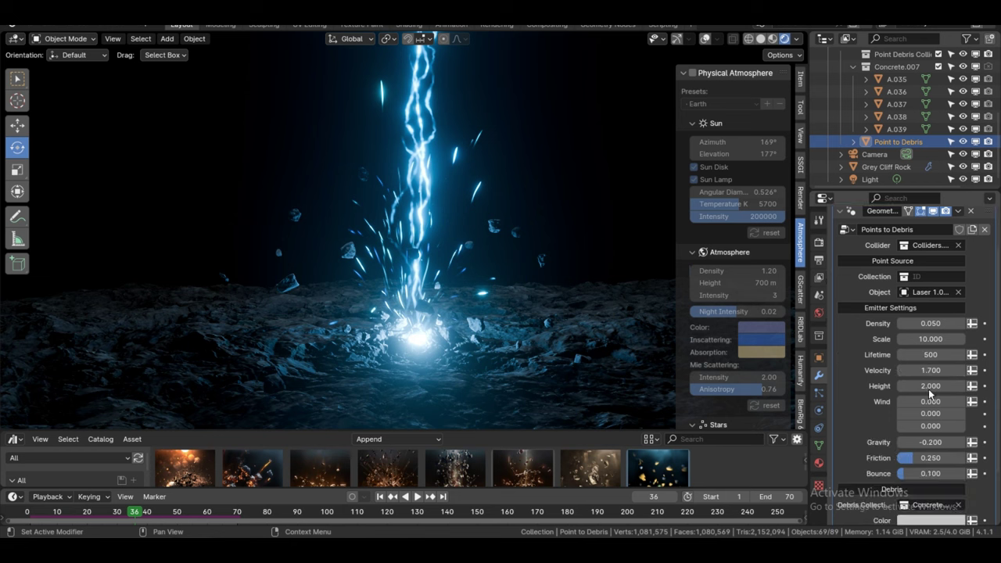
drag(931, 323, 941, 322)
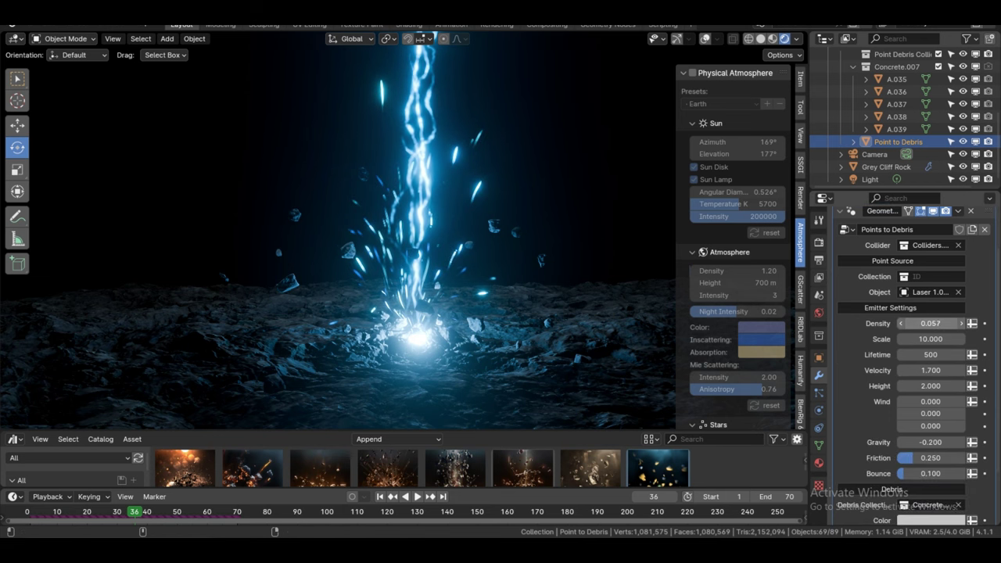
scroll(911, 442, down, 3)
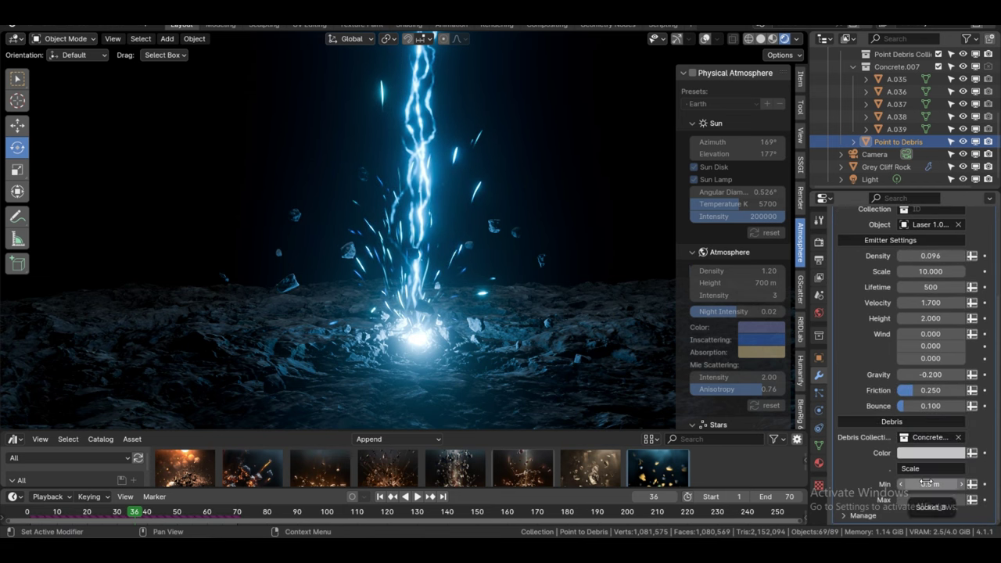
drag(925, 483, 934, 483)
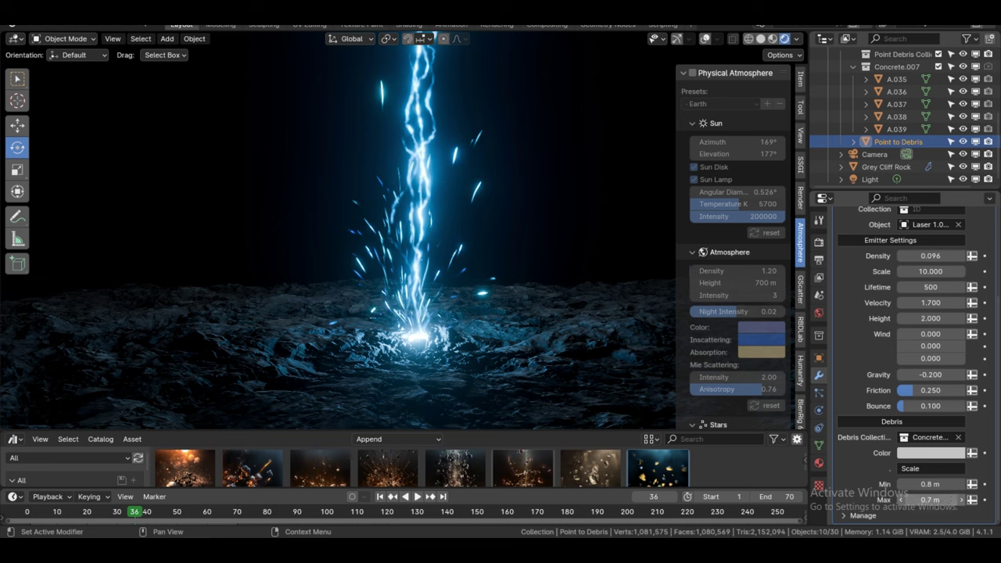
text(1)
key(Return)
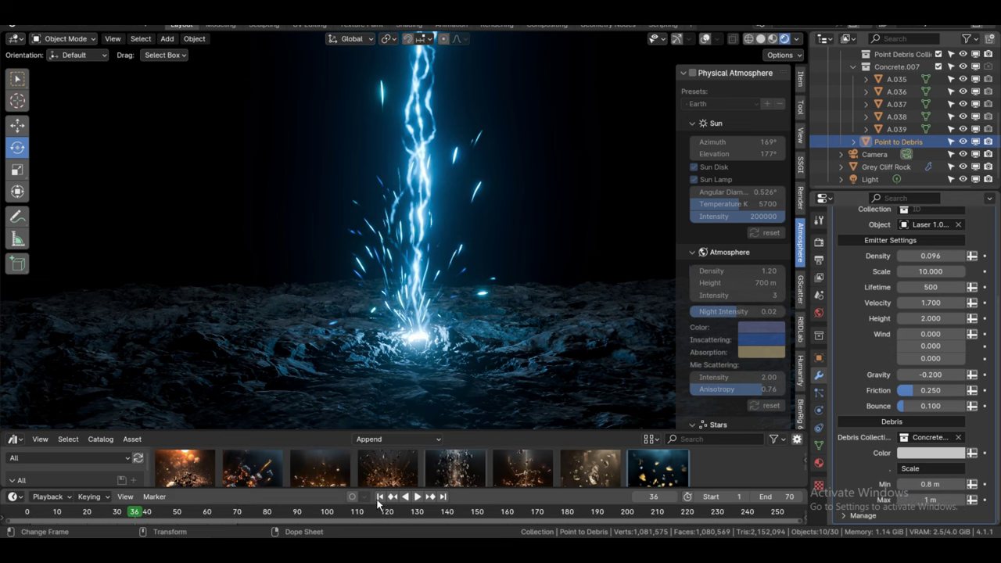
Replay the debris from frame 1 and brighten the debris colour toward white.
click(381, 497)
key(space)
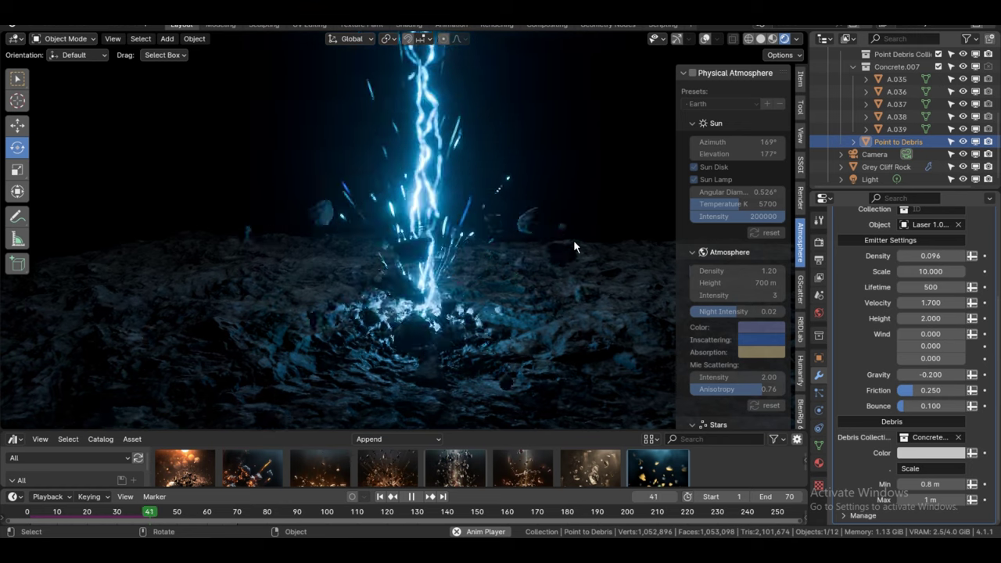
key(space)
middle_drag(593, 248, 607, 290)
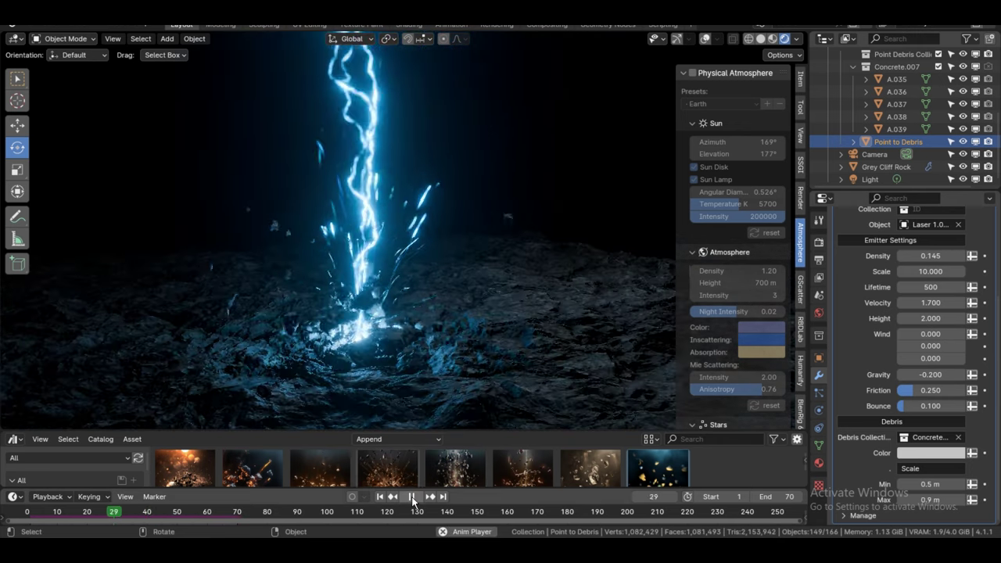
click(919, 453)
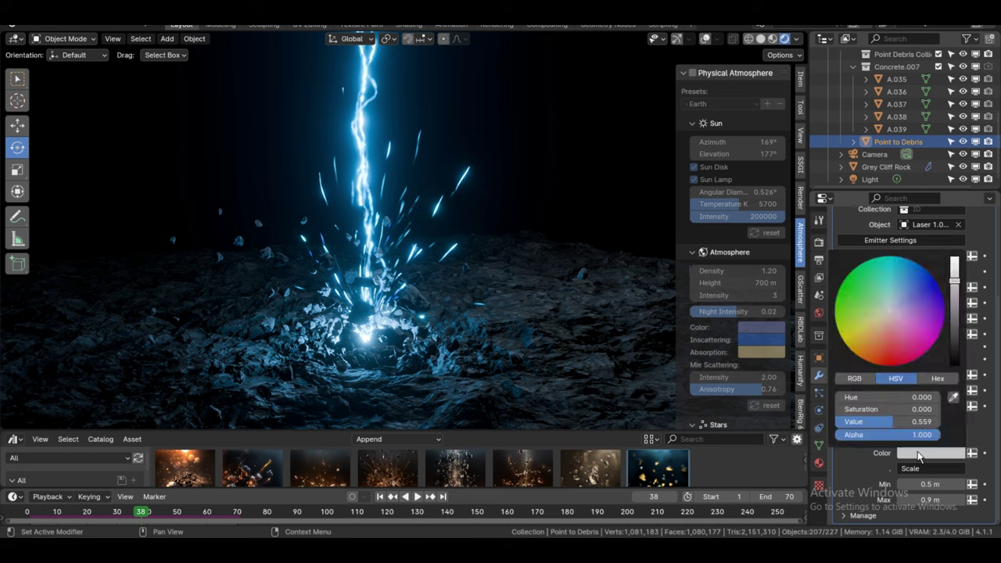
mouse_move(952, 313)
mouse_down()
mouse_move(954, 344)
mouse_move(954, 257)
mouse_move(953, 312)
mouse_move(953, 257)
mouse_move(954, 274)
mouse_up()
Turn the debris colour red and add the E Spread 2 electricity effect to the scene.
mouse_move(855, 311)
mouse_down()
mouse_move(848, 301)
mouse_move(911, 278)
mouse_move(918, 294)
mouse_move(882, 365)
mouse_move(845, 336)
mouse_move(881, 300)
mouse_up()
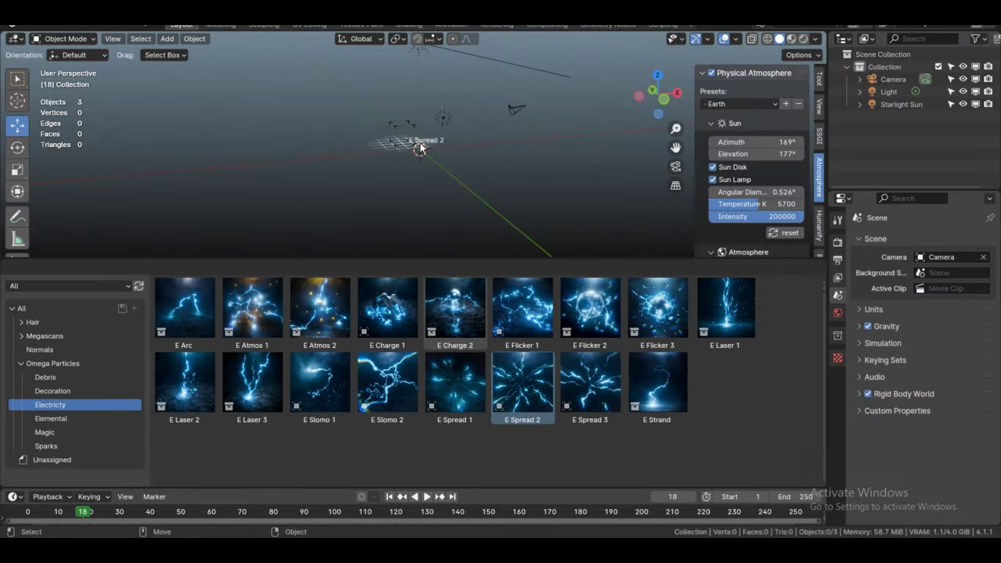
drag(620, 310, 414, 141)
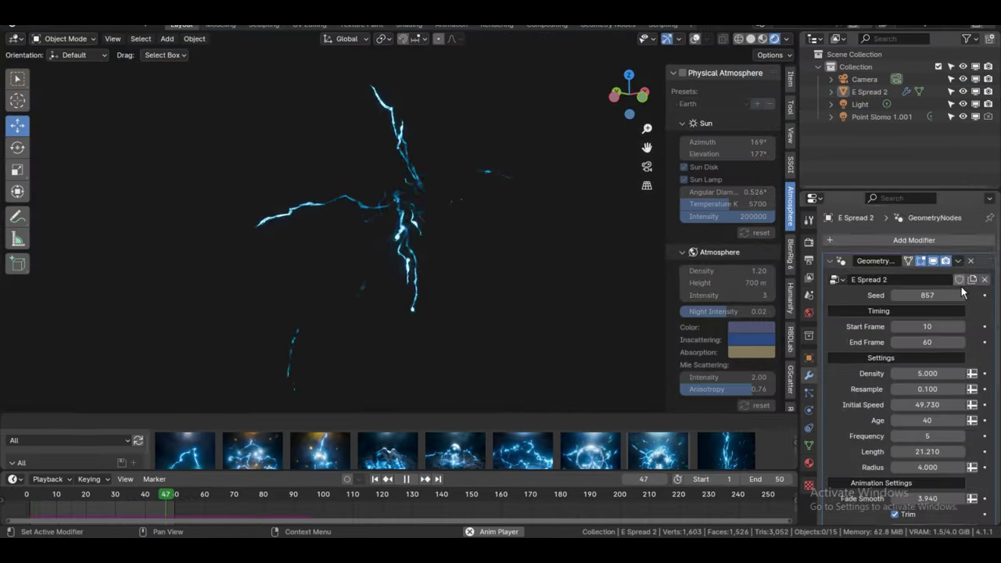
scroll(960, 287, down, 4)
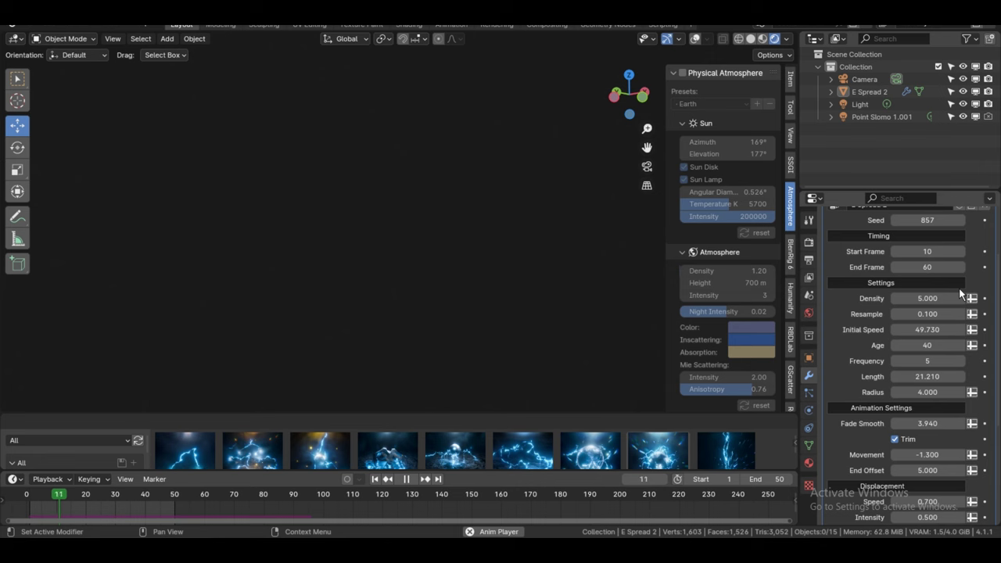
scroll(953, 255, down, 2)
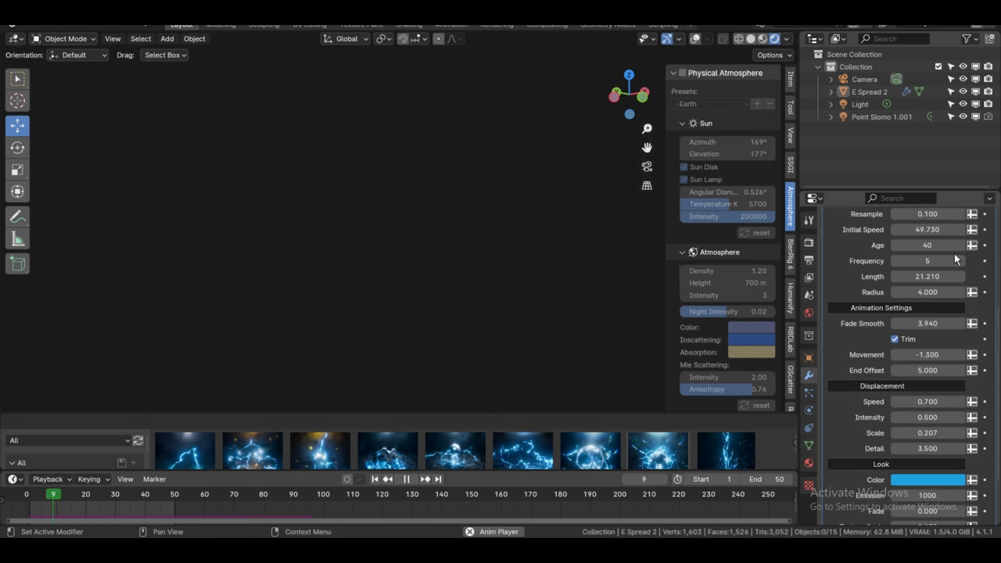
Confirm the effect's Frequency value and set its Movement to 2.
double_click(949, 263)
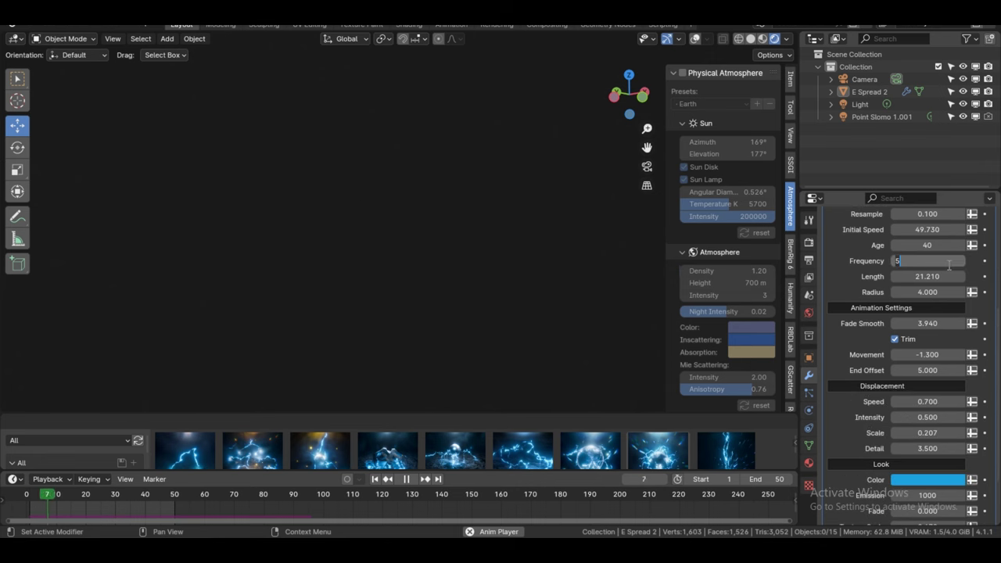
text(1)
key(Return)
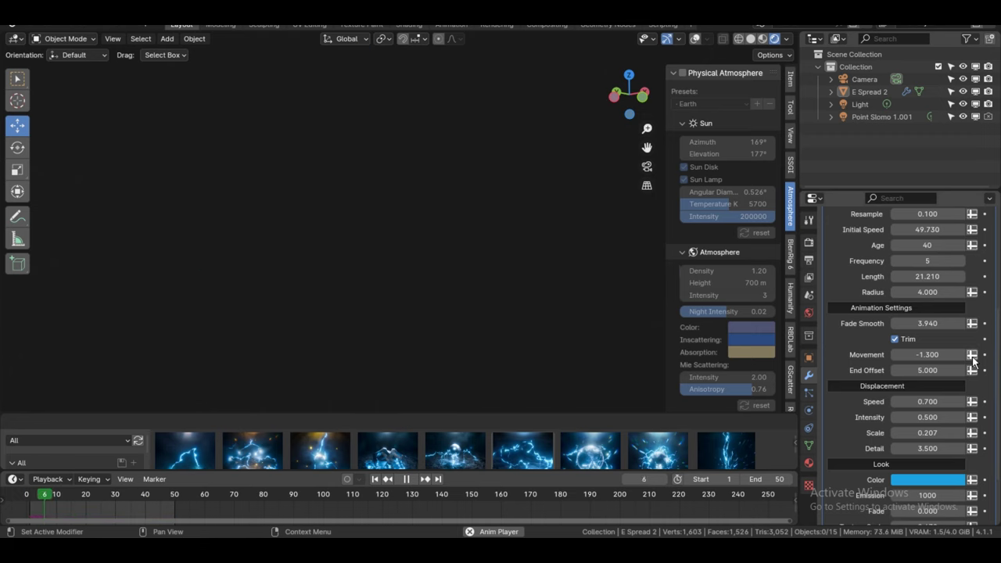
scroll(973, 359, down, 3)
click(943, 281)
text(2)
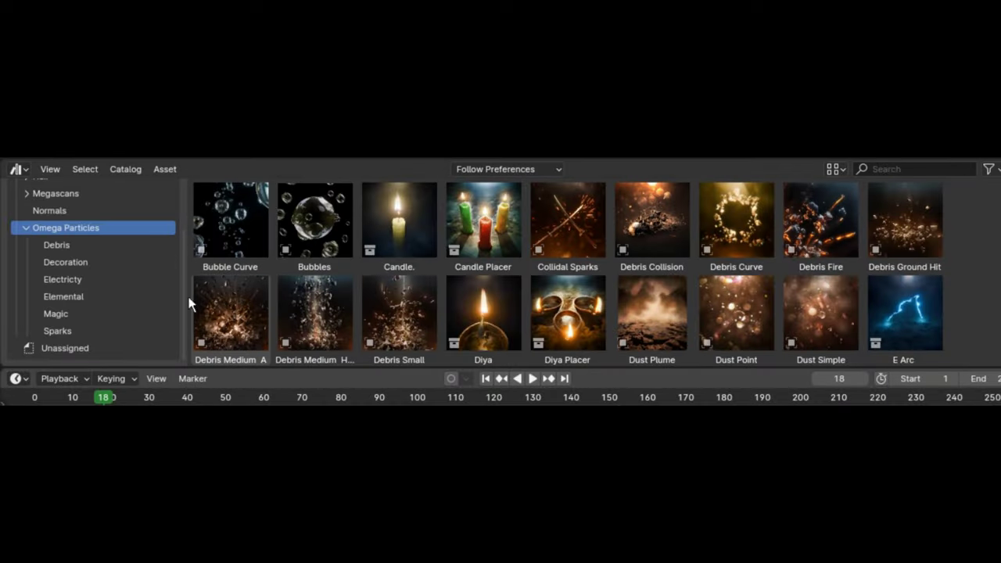
Place the Candle Placer from the Decoration assets and reposition it over the ground.
click(56, 262)
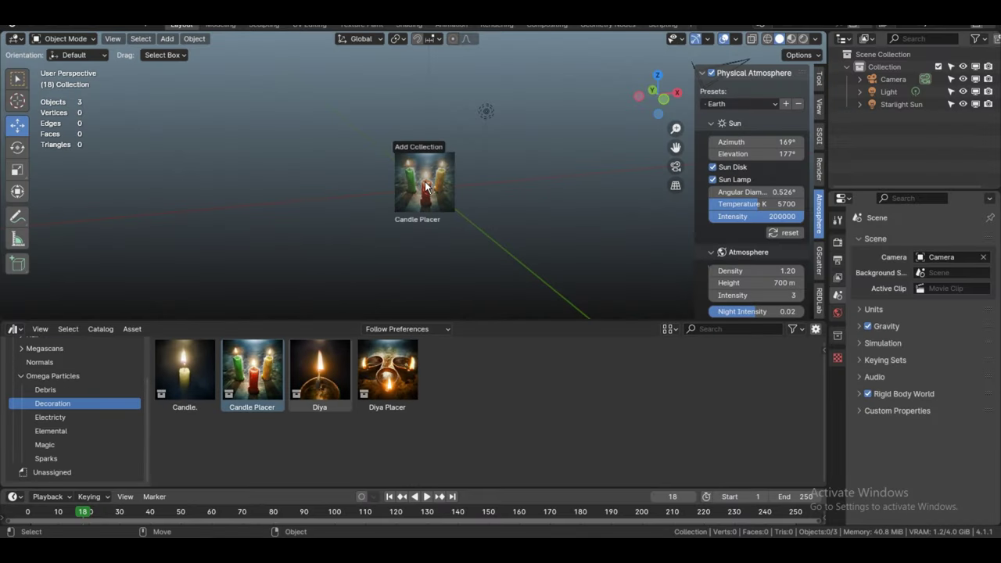
drag(372, 264, 426, 190)
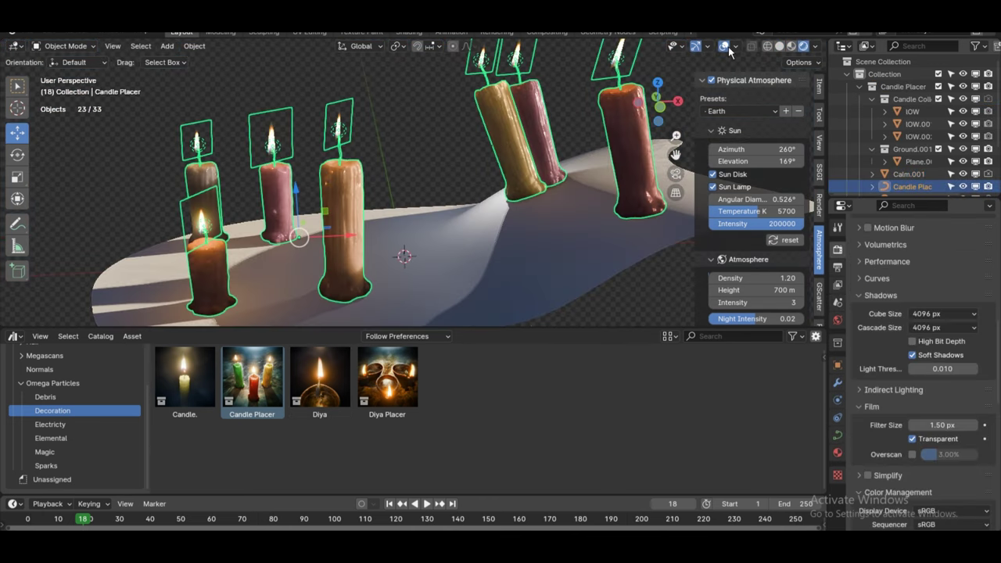
middle_drag(637, 119, 566, 144)
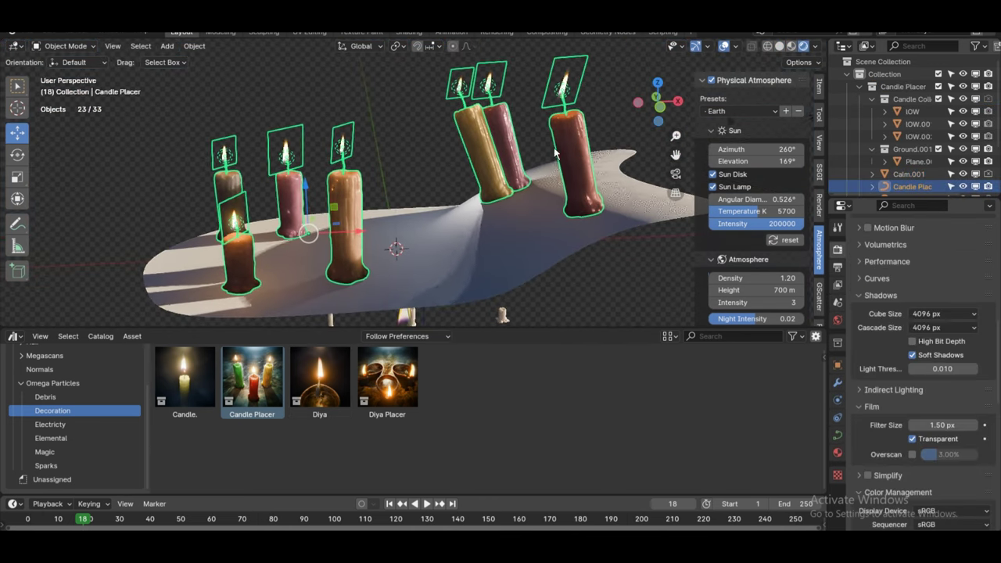
key(g)
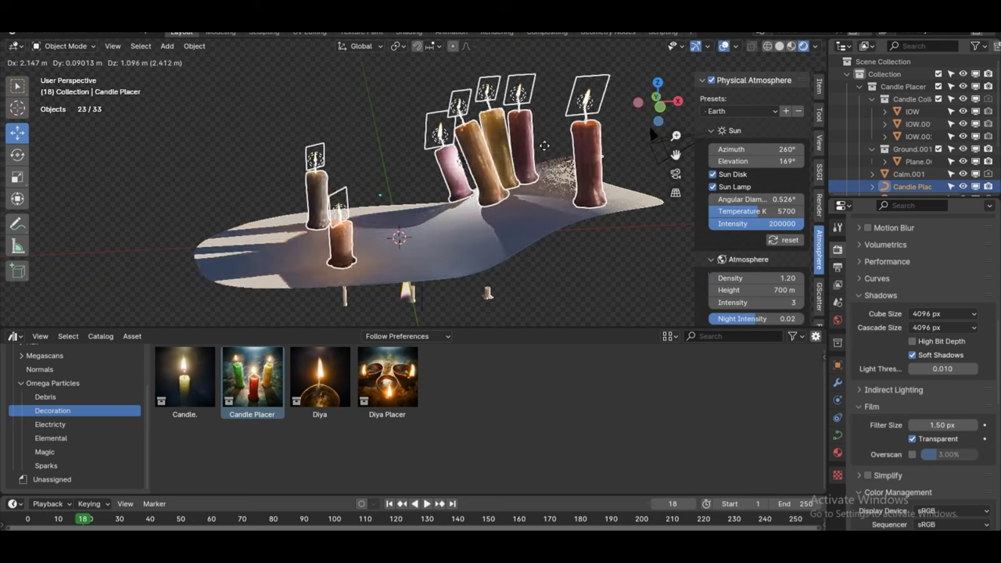
click(700, 65)
scroll(546, 175, up, 5)
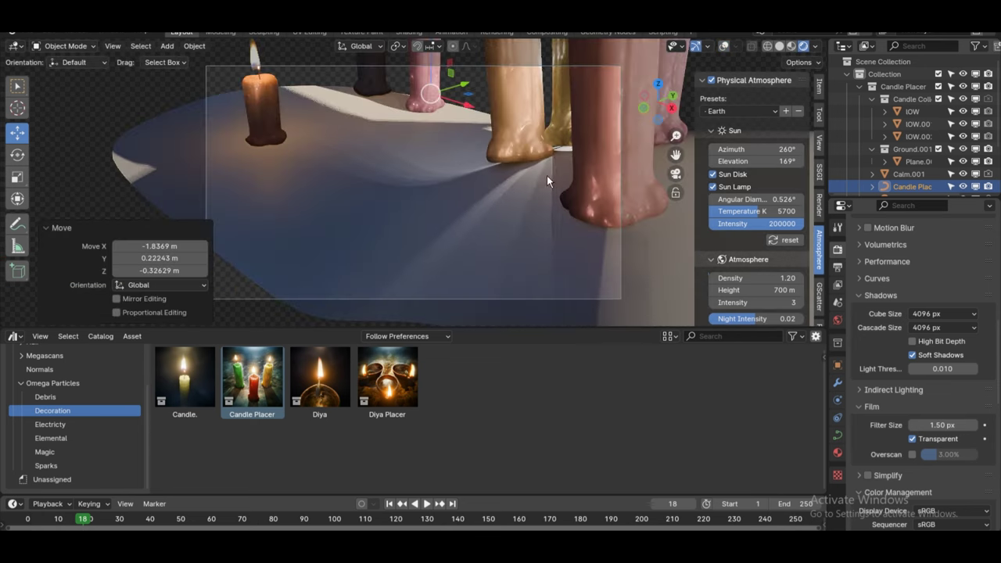
middle_drag(406, 180, 412, 181)
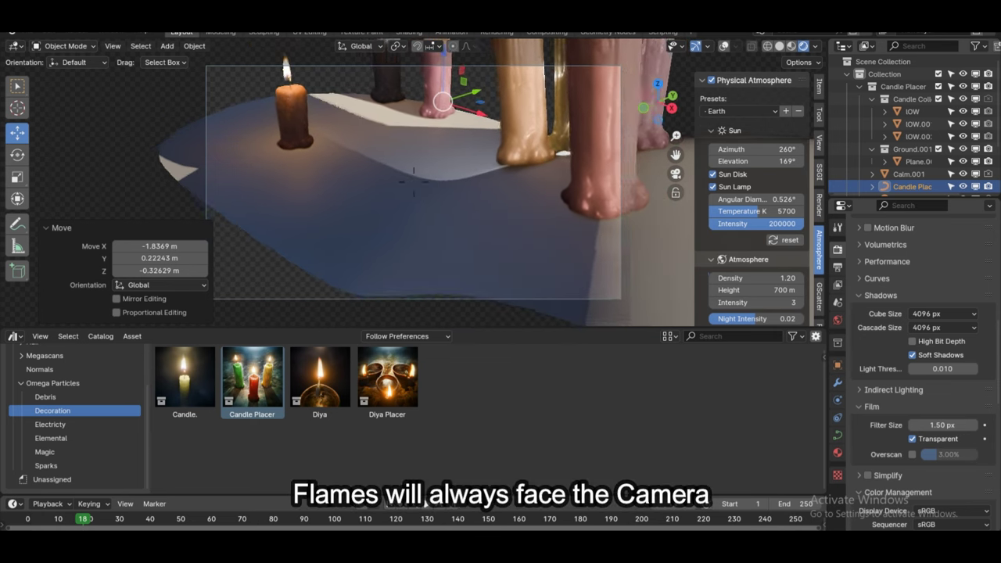
scroll(414, 182, down, 4)
scroll(413, 182, down, 2)
middle_drag(414, 182, 415, 180)
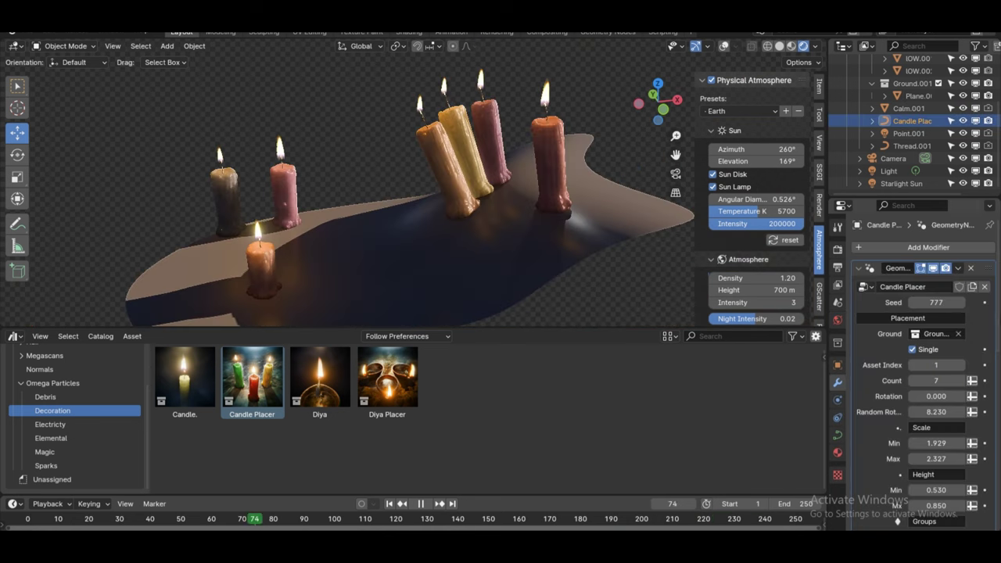
Raise the Candle Placer seed to 785 to rearrange the candles.
scroll(972, 357, down, 4)
scroll(970, 356, down, 4)
scroll(966, 357, down, 4)
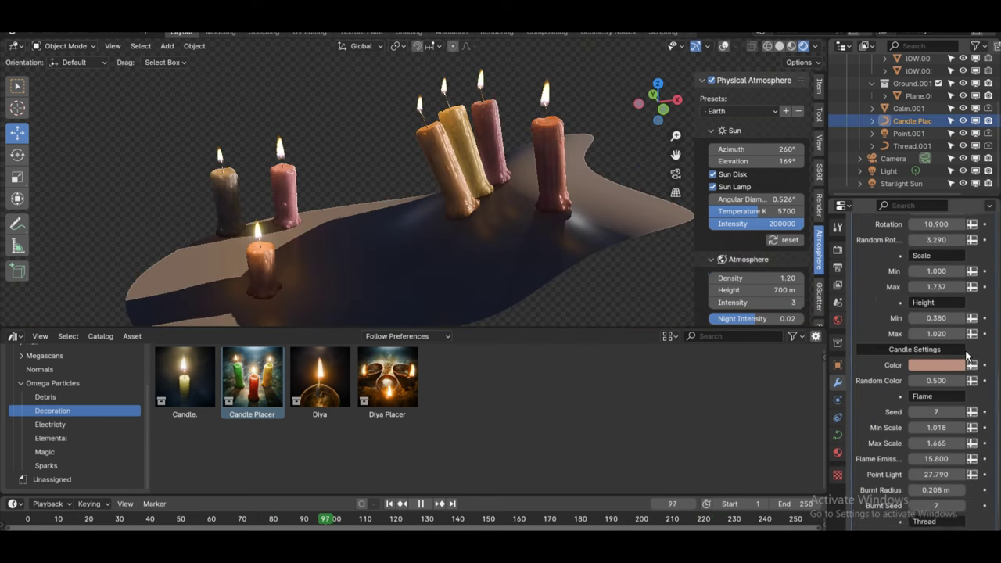
scroll(963, 357, down, 4)
scroll(961, 357, up, 5)
scroll(961, 356, up, 5)
scroll(962, 356, up, 4)
scroll(980, 247, up, 1)
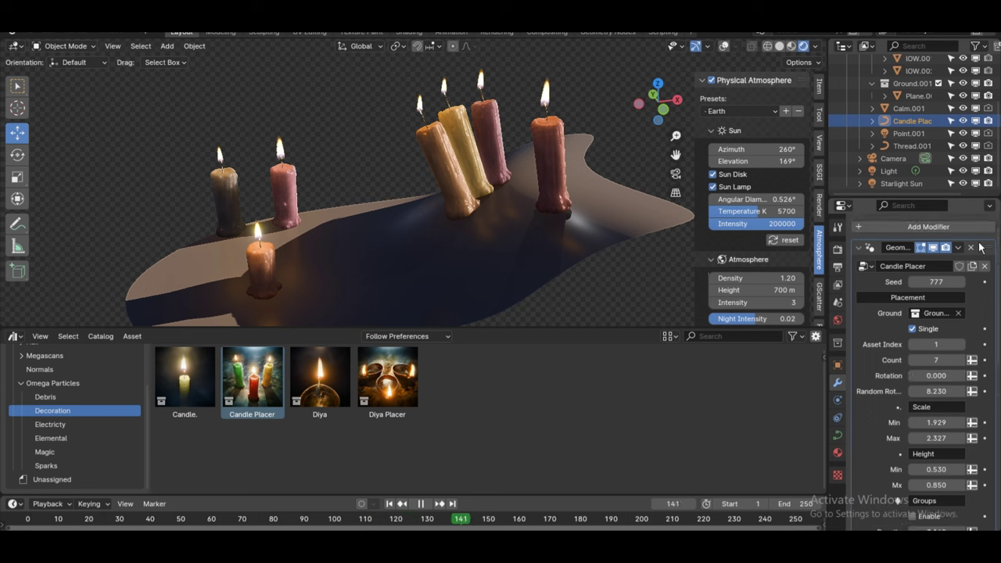
click(962, 283)
click(963, 283)
click(962, 283)
click(962, 283)
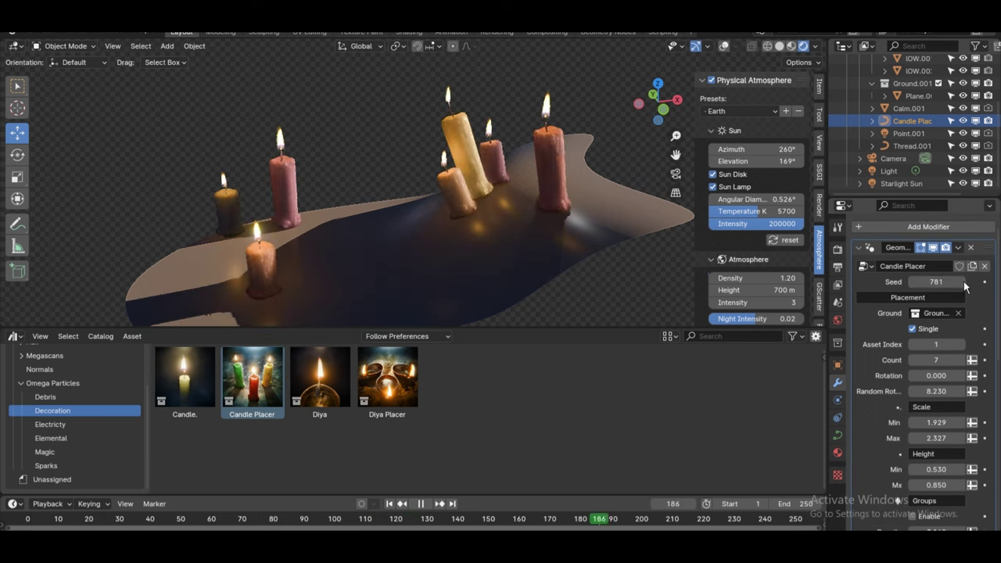
click(963, 283)
click(962, 282)
click(962, 283)
click(962, 283)
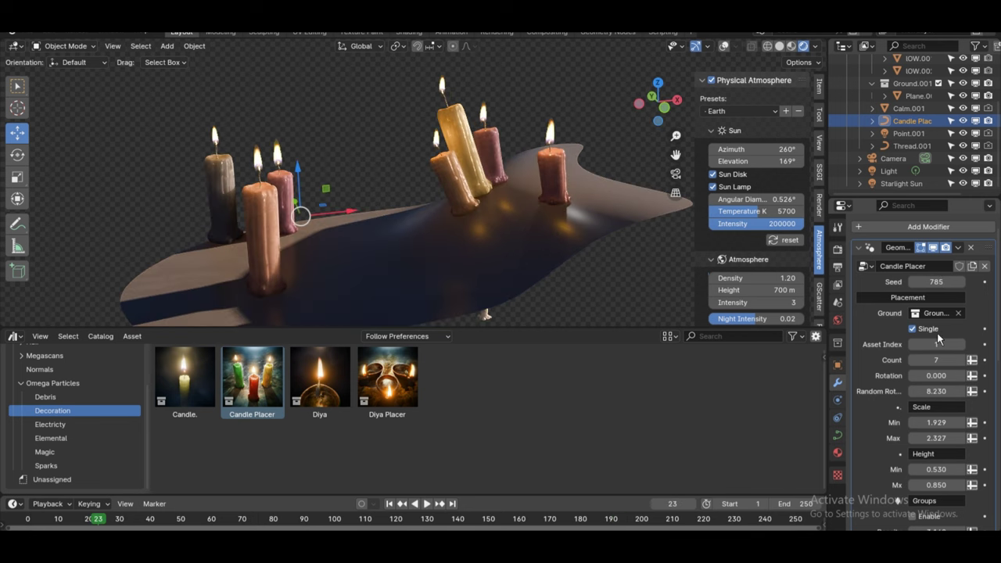
Set Asset Index to 3 and turn off Single to mix all three candle types.
scroll(908, 137, up, 1)
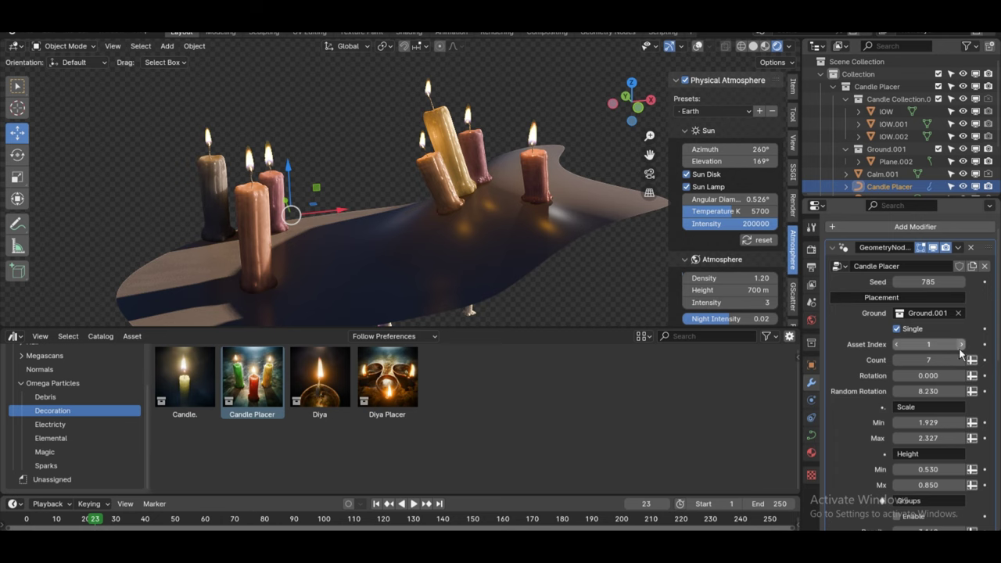
click(960, 345)
click(961, 345)
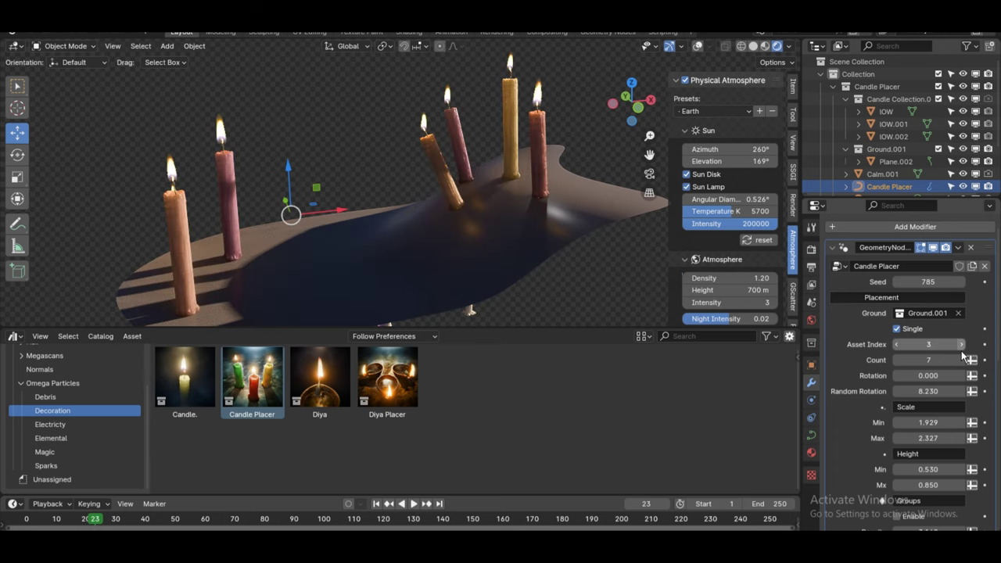
middle_drag(325, 238, 551, 130)
scroll(516, 142, up, 5)
scroll(500, 205, up, 2)
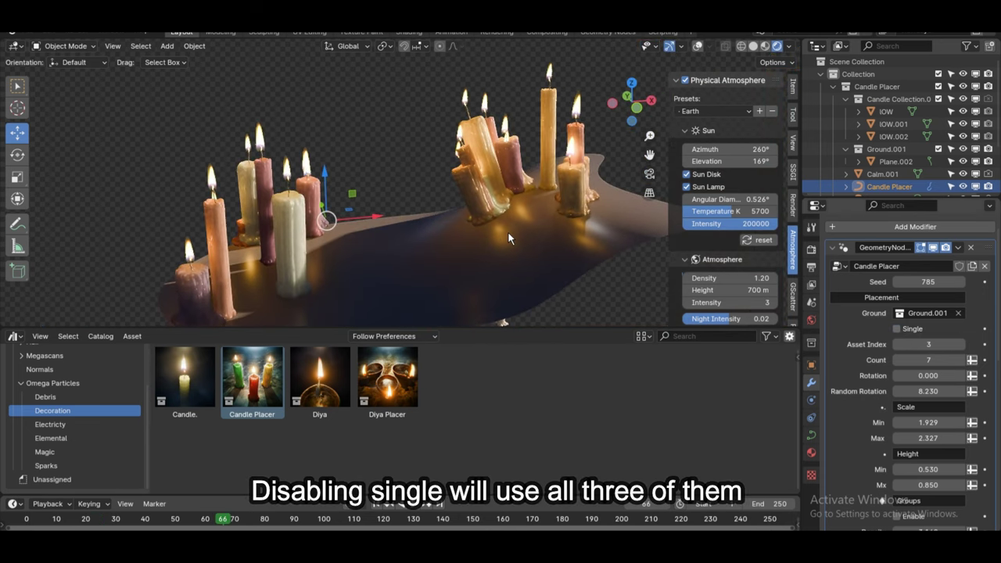
scroll(885, 481, down, 1)
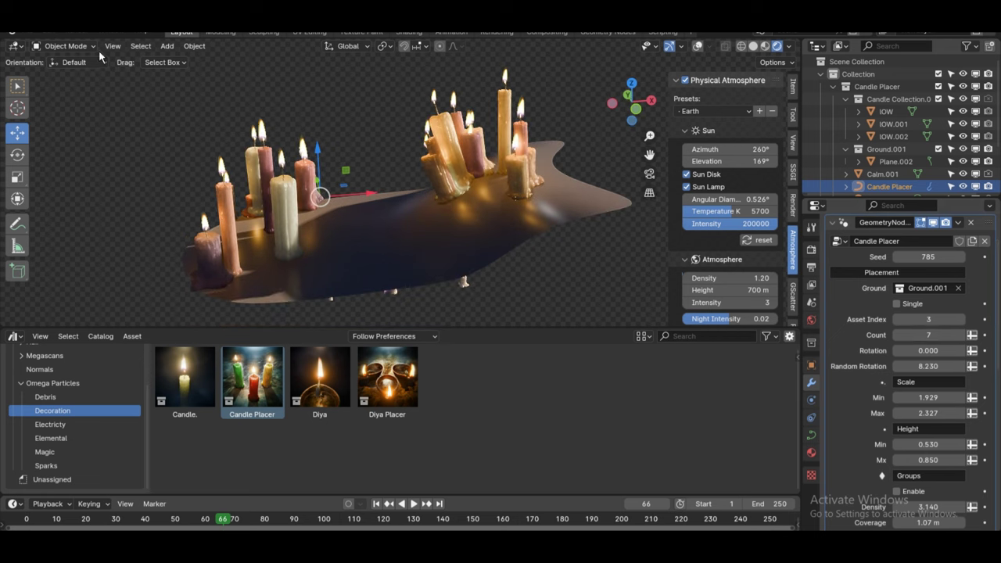
In Edit Mode, select all of the placer's existing curve points and delete them.
click(64, 74)
click(678, 48)
middle_drag(485, 157, 534, 149)
key(shift+space)
key(r)
key(shift+space)
key(g)
drag(526, 123, 469, 196)
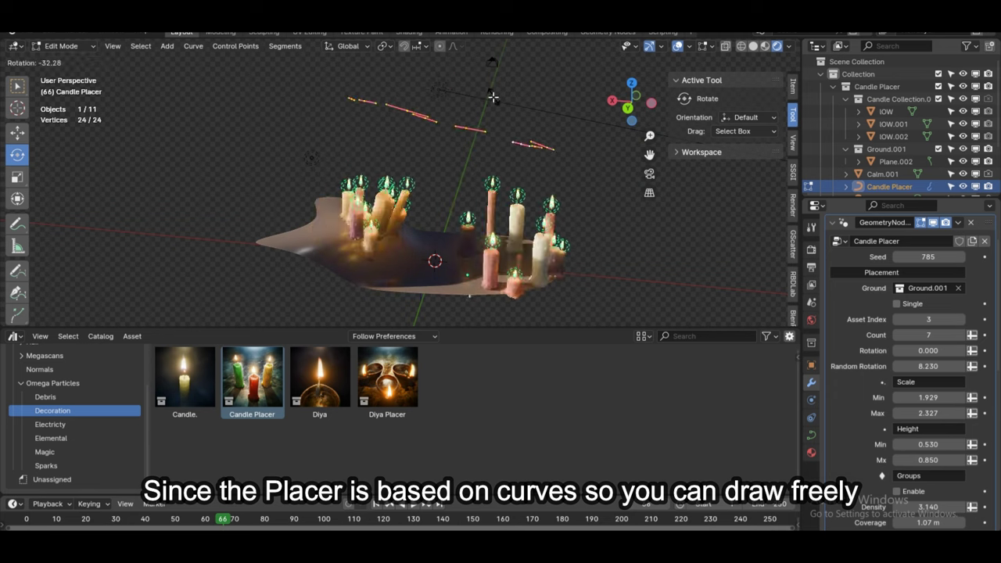
mouse_move(469, 195)
middle_down()
mouse_move(403, 303)
mouse_move(404, 246)
mouse_move(258, 165)
middle_up()
click(416, 243)
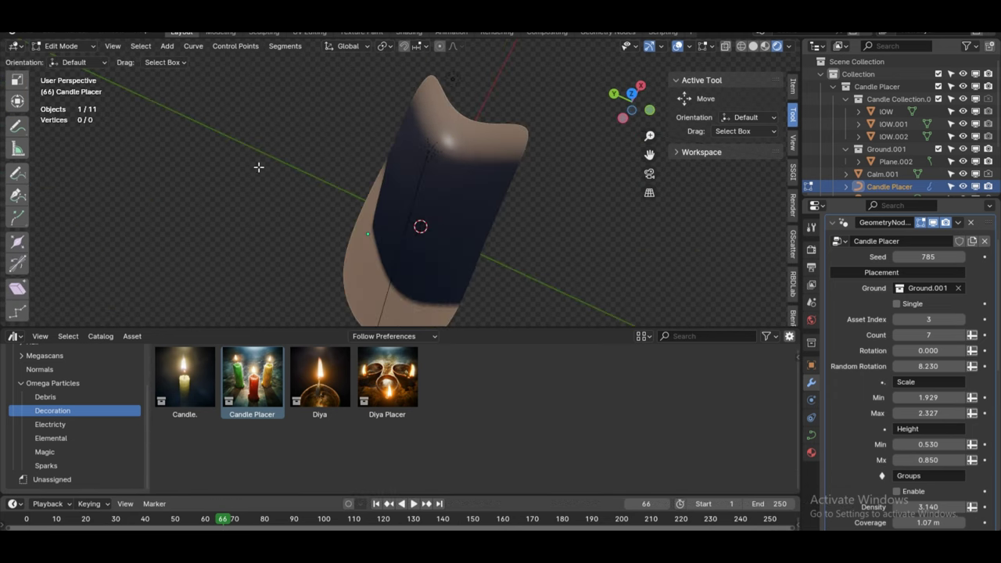
Draw new curve strokes across the ground using the Draw tool with Depth: Surface.
click(15, 171)
click(129, 63)
mouse_move(516, 172)
middle_down()
mouse_move(537, 167)
mouse_move(491, 196)
mouse_move(509, 179)
mouse_move(455, 123)
middle_up()
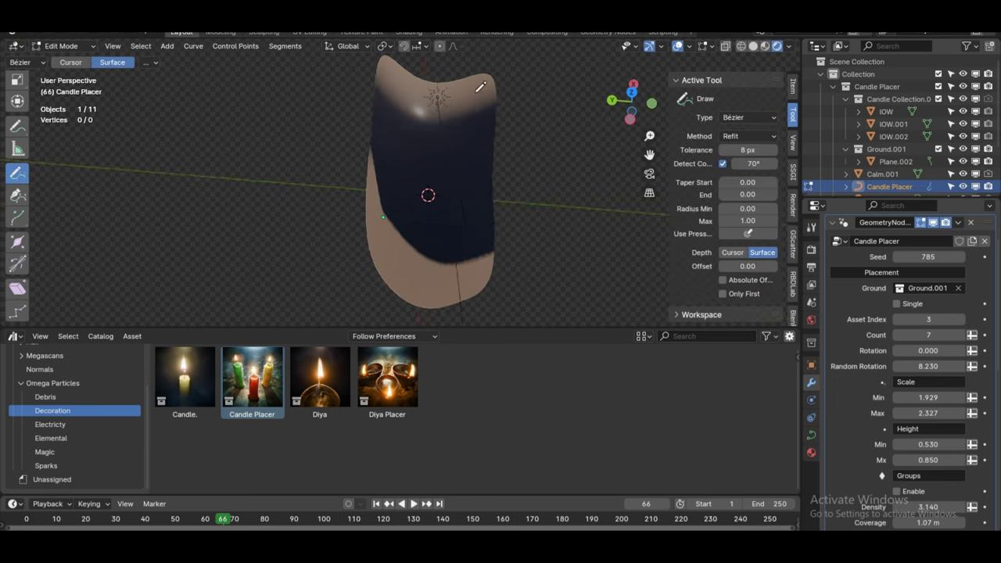
drag(478, 87, 397, 277)
middle_drag(630, 282, 541, 80)
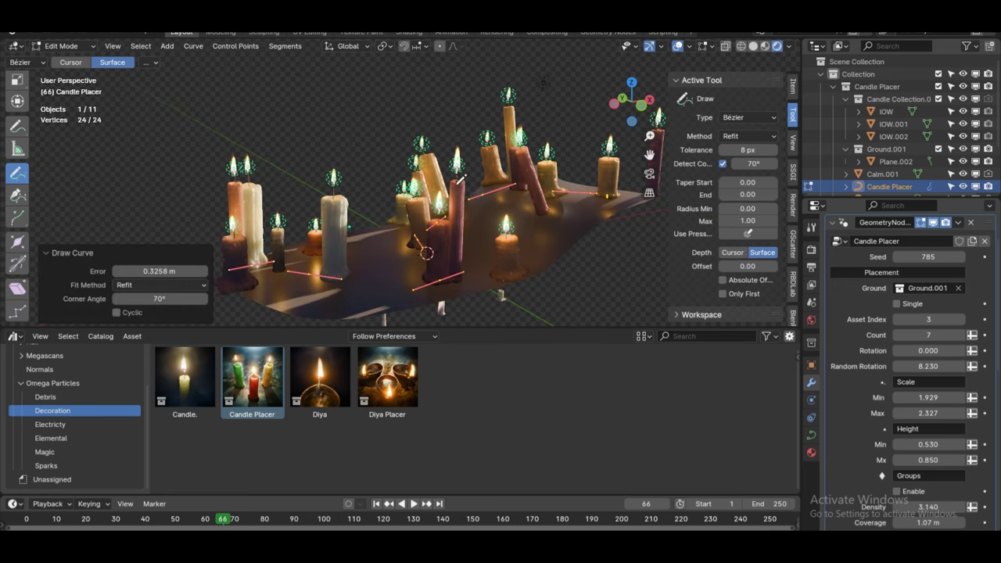
Return to Object Mode and shift the candle placer 2.4548 m along X.
click(66, 60)
mouse_move(352, 122)
middle_down()
mouse_move(459, 188)
mouse_move(457, 168)
mouse_move(485, 176)
mouse_move(545, 138)
mouse_move(547, 195)
middle_up()
scroll(457, 168, up, 5)
mouse_move(547, 195)
mouse_down()
mouse_move(593, 232)
mouse_move(582, 216)
mouse_move(526, 226)
mouse_up()
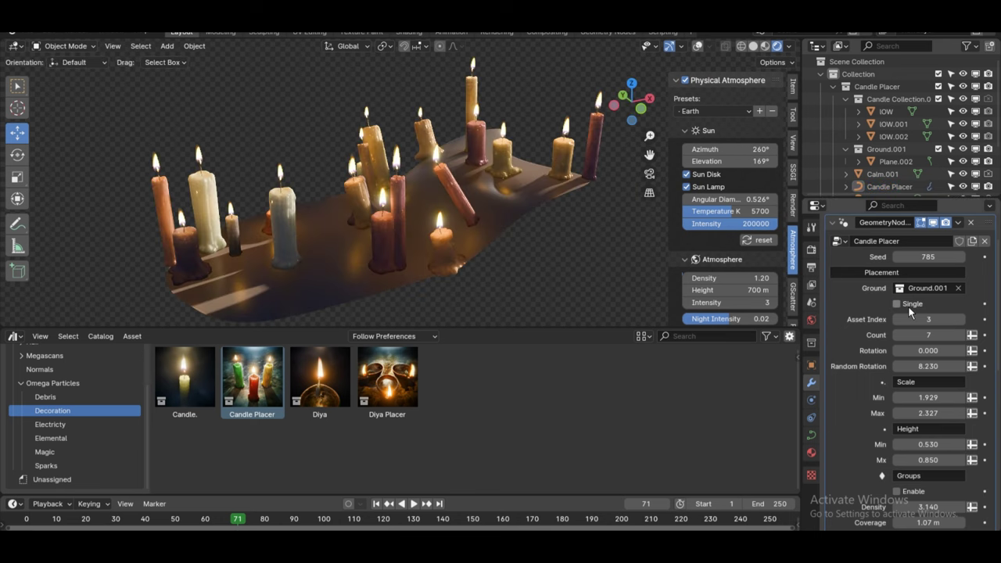
Slide the placer to a new spot and raise candle rotation to about 23.44, adjusting scale.
click(908, 305)
mouse_move(496, 190)
mouse_down()
mouse_move(543, 138)
mouse_move(469, 189)
mouse_move(286, 261)
mouse_move(101, 293)
mouse_up()
click(896, 303)
mouse_move(928, 335)
mouse_down()
mouse_move(952, 336)
mouse_move(907, 336)
mouse_move(957, 336)
mouse_move(906, 336)
mouse_up()
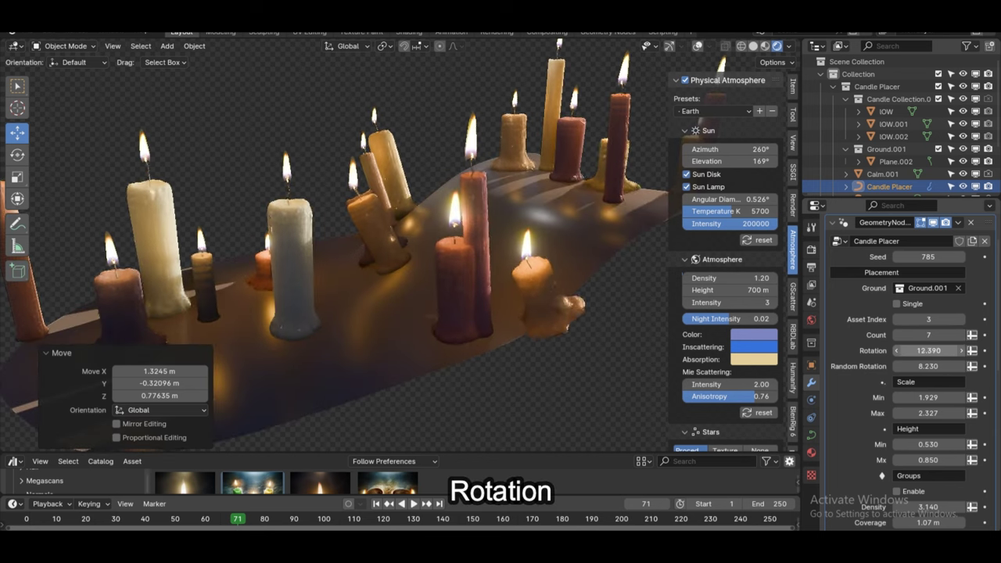
drag(914, 350, 942, 366)
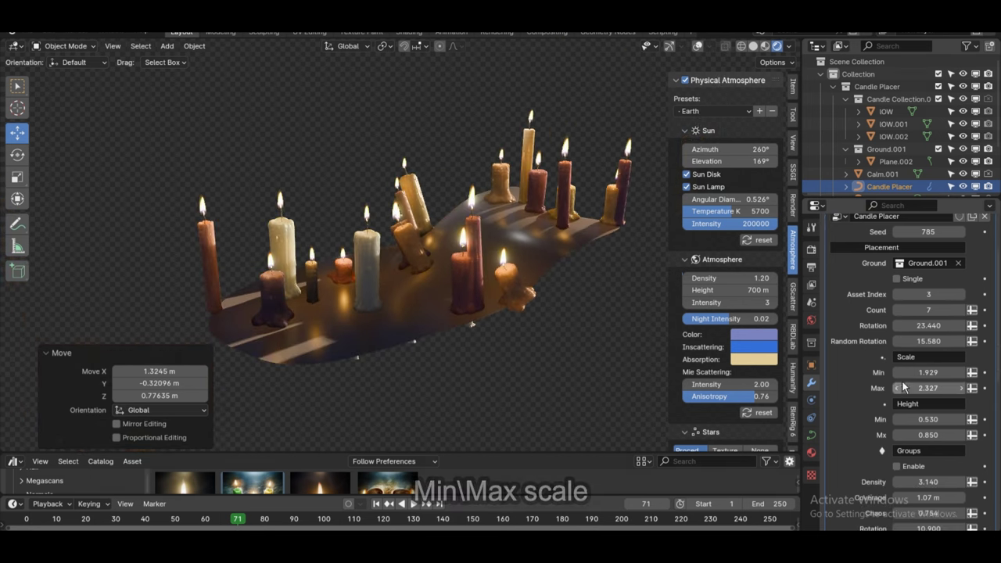
mouse_move(928, 372)
mouse_down()
mouse_move(942, 372)
mouse_move(911, 394)
mouse_move(938, 394)
mouse_move(918, 409)
mouse_move(921, 394)
mouse_up()
Set group Coverage 0.96 m, Rotation 18.750, Random Rotation 3.580 and Scale Min 1.070.
scroll(928, 388, down, 1)
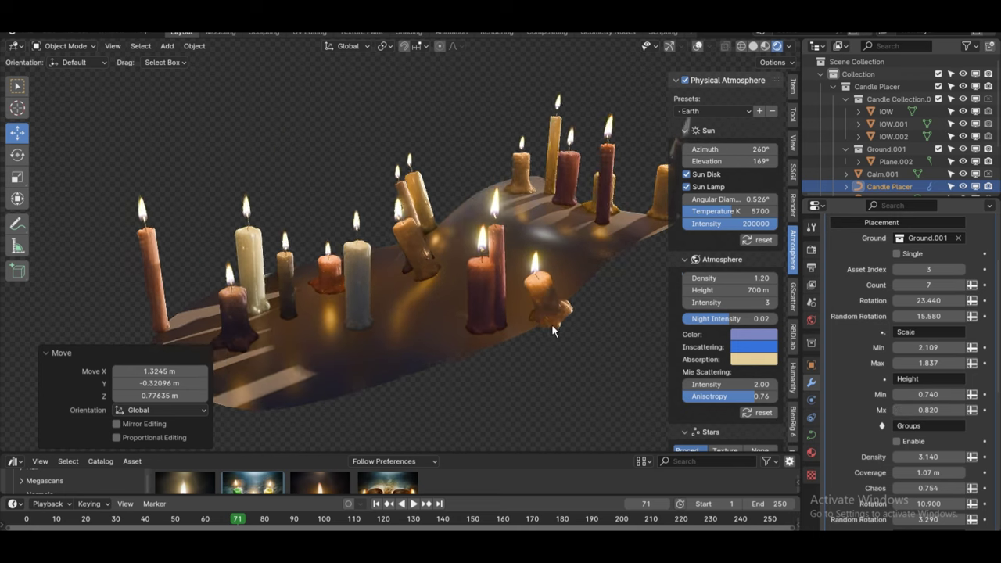
scroll(892, 403, down, 2)
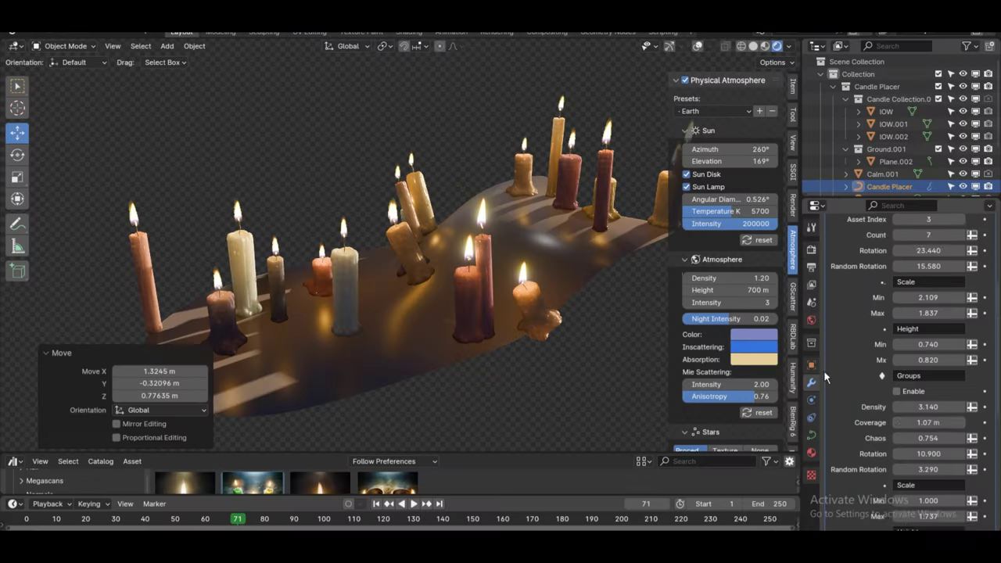
scroll(823, 370, down, 1)
mouse_move(532, 257)
middle_down()
mouse_move(554, 285)
mouse_move(544, 240)
mouse_move(602, 258)
middle_up()
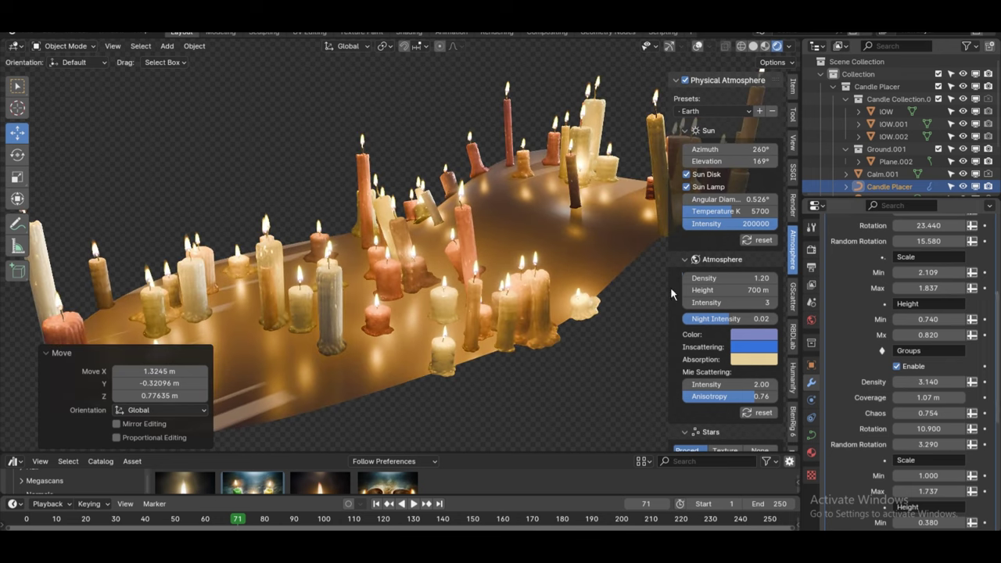
scroll(940, 327, down, 4)
scroll(940, 327, down, 4)
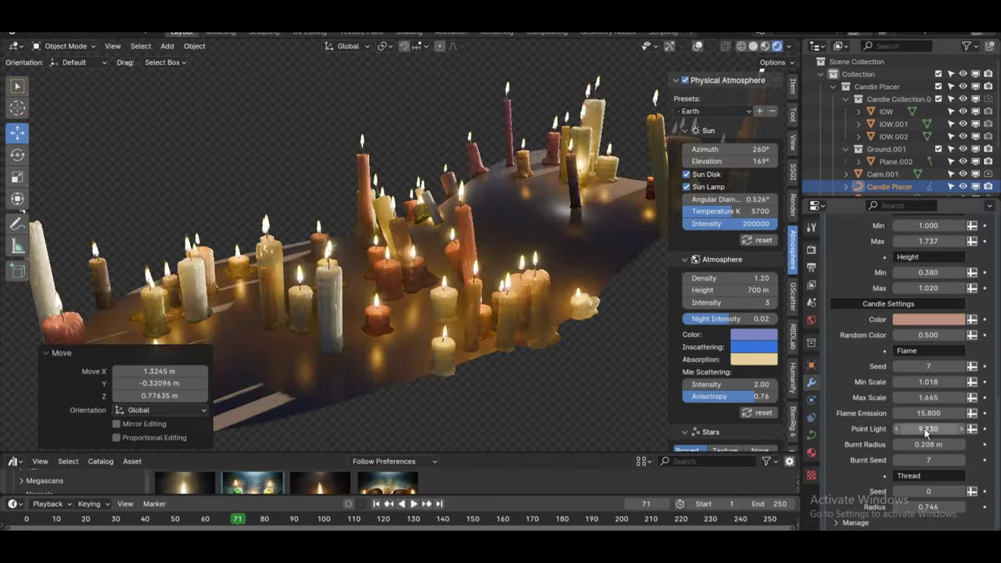
mouse_move(564, 310)
middle_down()
mouse_move(594, 325)
mouse_move(584, 317)
mouse_move(606, 312)
middle_up()
scroll(946, 352, up, 3)
scroll(952, 362, up, 3)
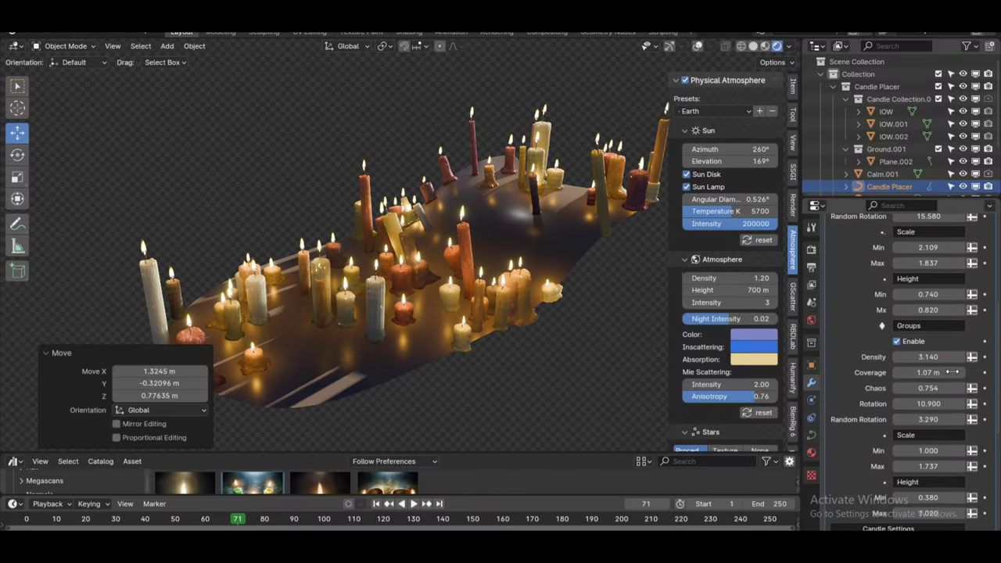
mouse_move(918, 372)
mouse_down()
mouse_move(950, 372)
mouse_move(891, 372)
mouse_move(962, 388)
mouse_move(899, 387)
mouse_up()
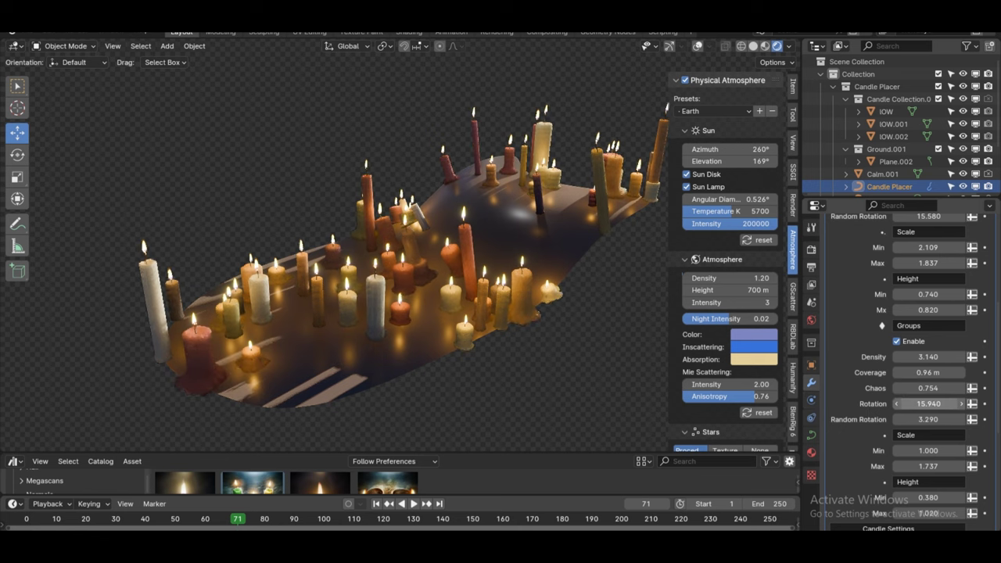
drag(928, 419, 914, 419)
scroll(927, 415, down, 1)
scroll(927, 375, down, 2)
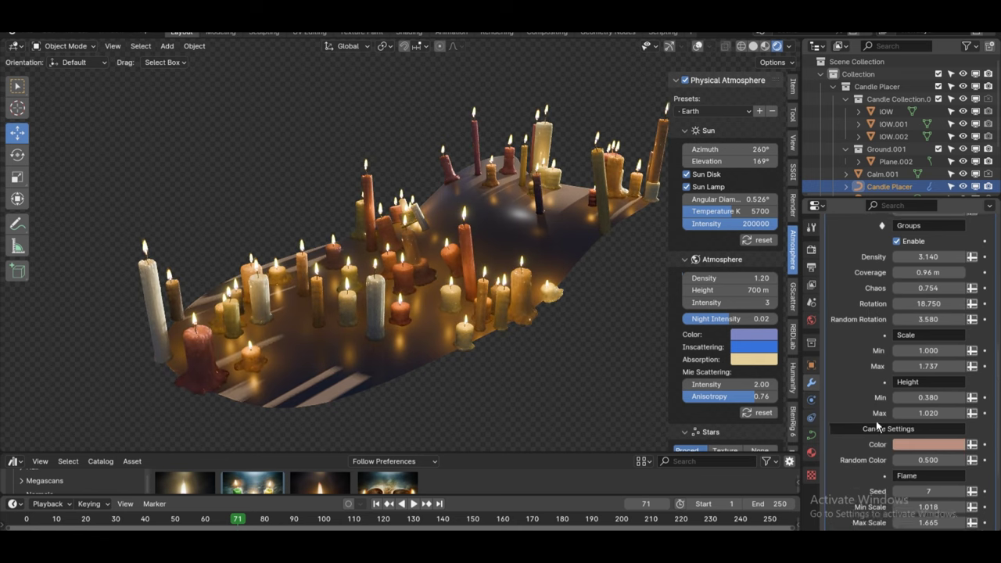
scroll(927, 336, down, 2)
mouse_move(927, 325)
mouse_down()
mouse_move(962, 326)
mouse_move(914, 325)
mouse_up()
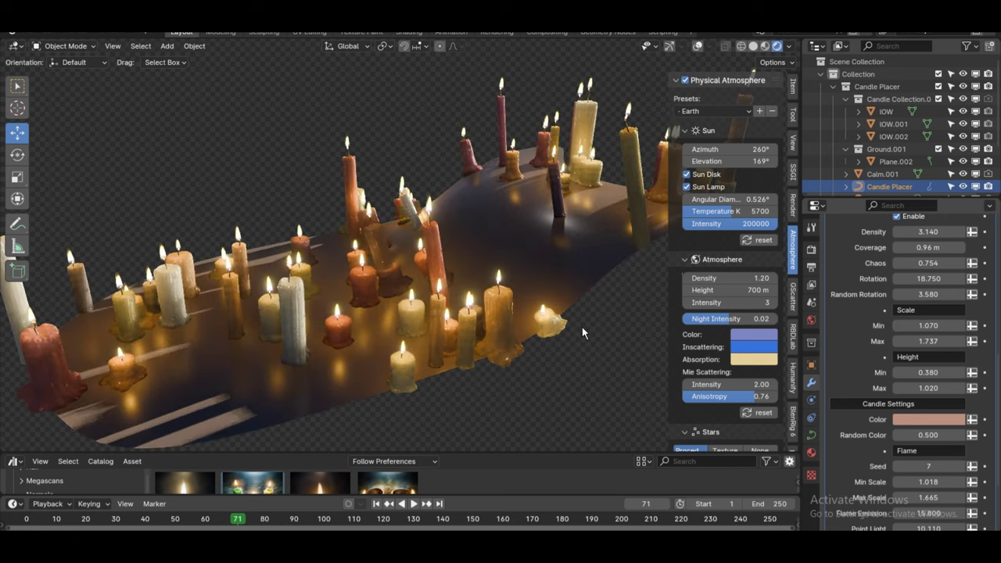
Set Random Color to 0 and give the candles a pink Candle Color.
double_click(933, 435)
text(0)
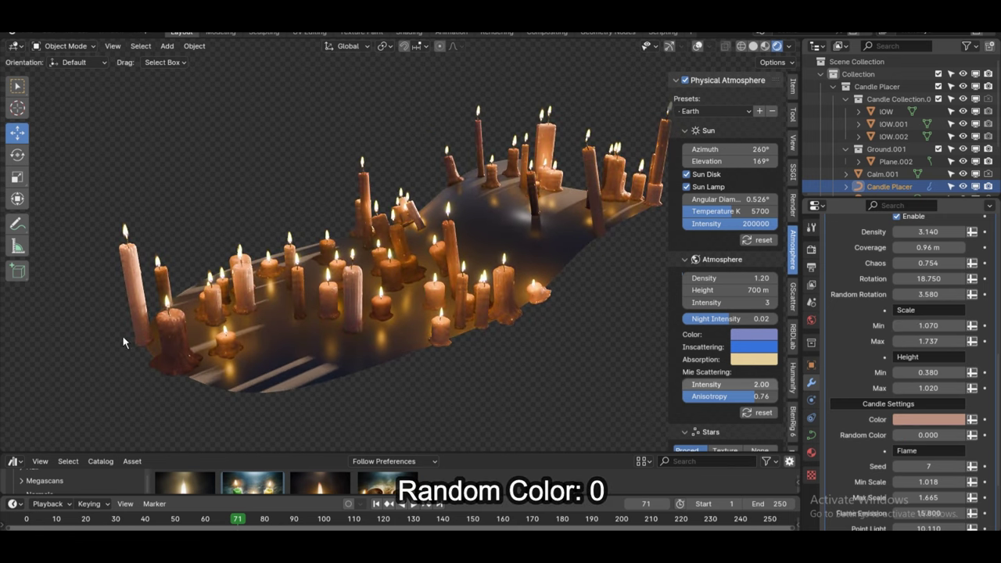
mouse_move(603, 305)
middle_down()
mouse_move(571, 323)
mouse_move(608, 324)
mouse_move(610, 347)
middle_up()
click(929, 419)
click(926, 319)
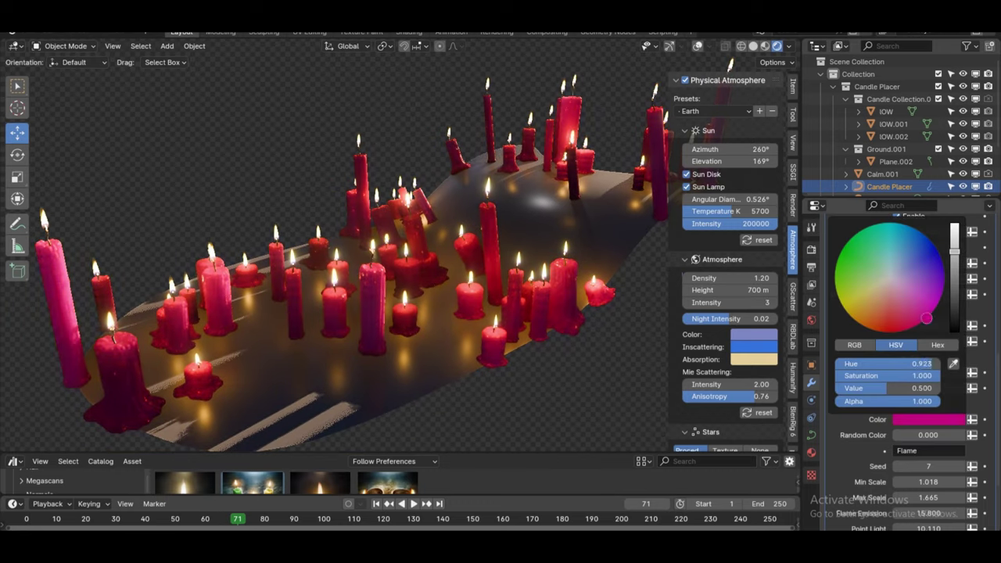
mouse_move(923, 286)
mouse_down()
mouse_move(899, 232)
mouse_move(856, 249)
mouse_move(836, 295)
mouse_move(868, 293)
mouse_move(873, 272)
mouse_move(910, 261)
mouse_move(929, 295)
mouse_up()
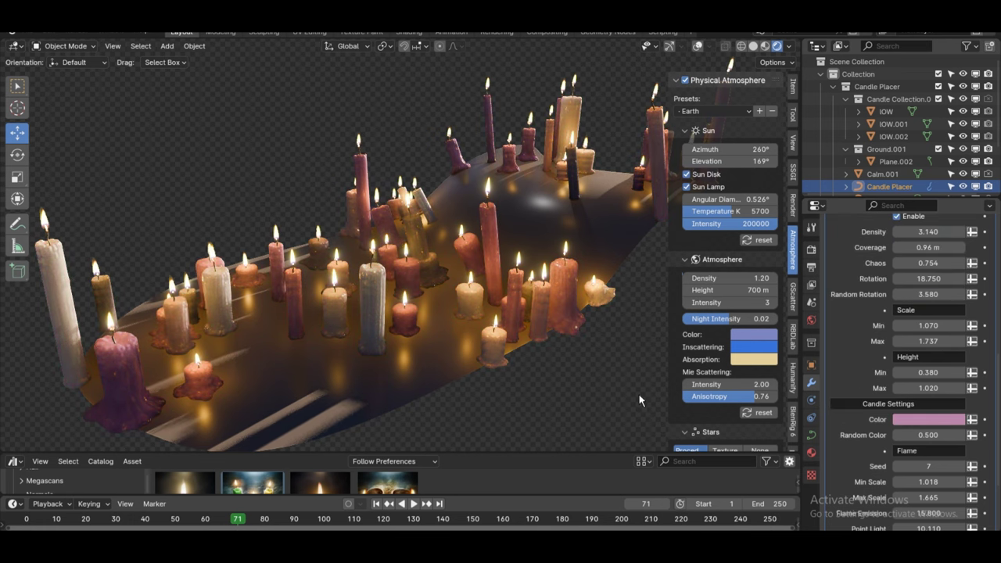
Move the candle placer to a new spot on the ground.
middle_drag(610, 389, 548, 364)
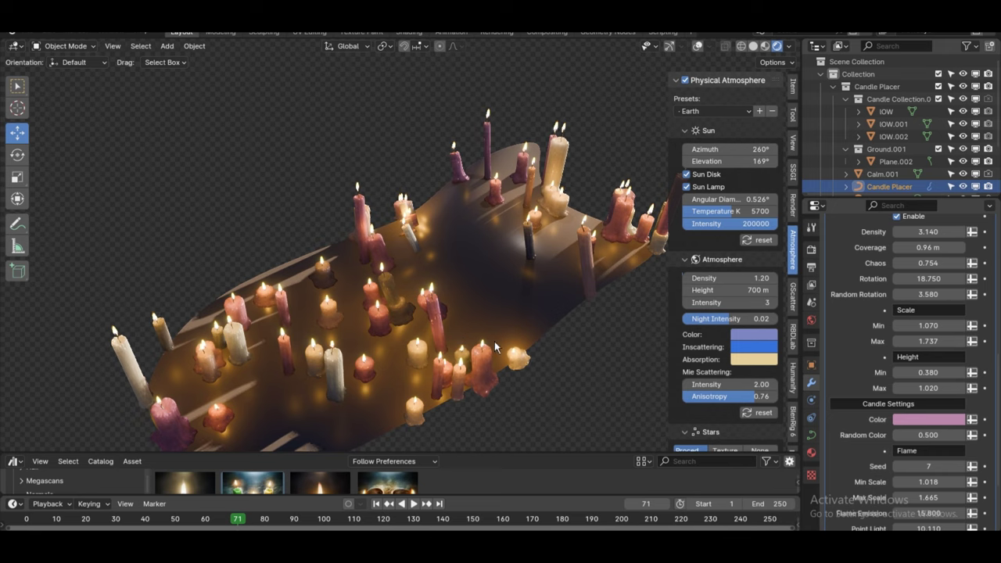
key(g)
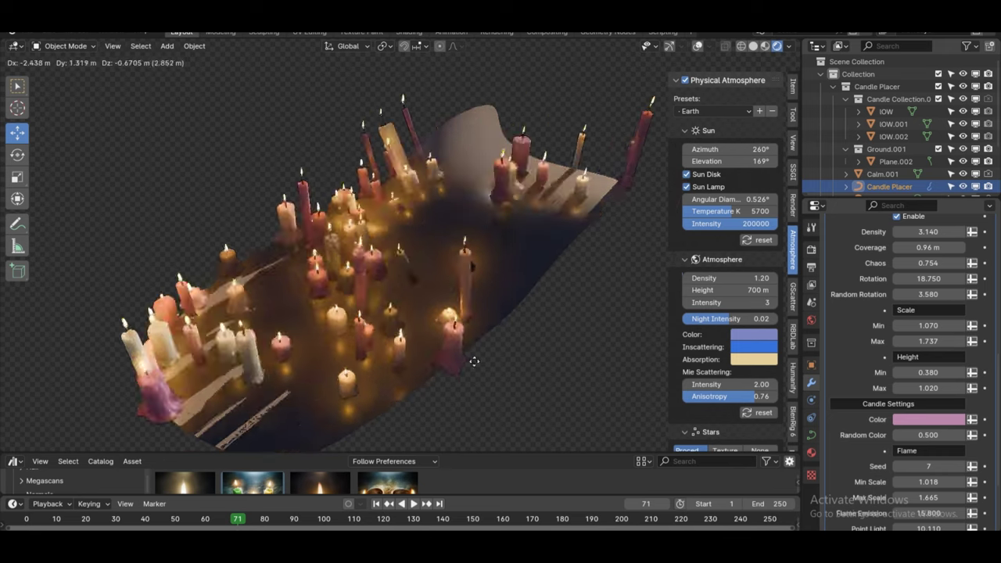
click(415, 331)
mouse_move(415, 332)
middle_down()
mouse_move(544, 314)
mouse_move(424, 319)
middle_up()
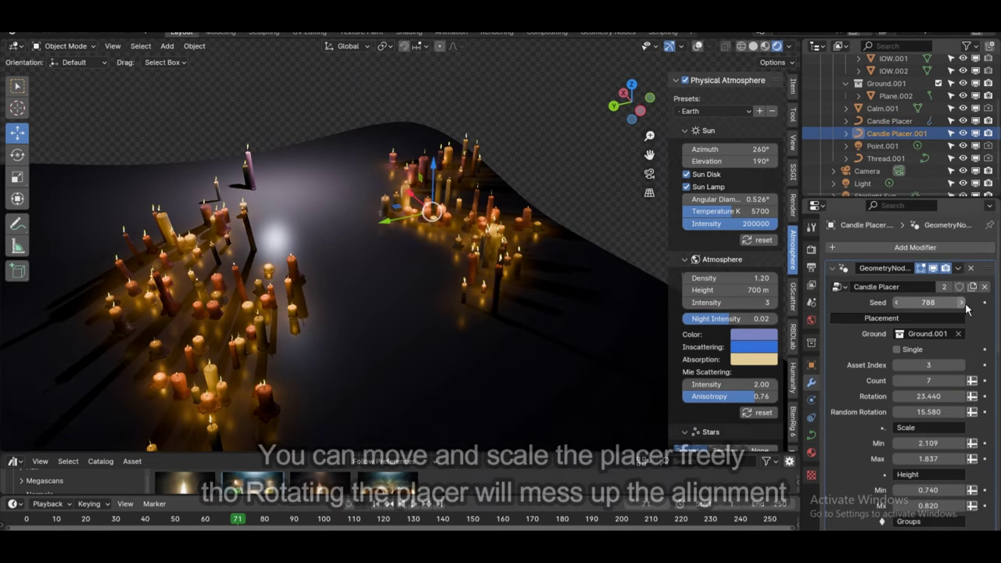
Raise the seed to reshuffle the candle cluster, then view the candles from several angles.
drag(927, 301, 966, 309)
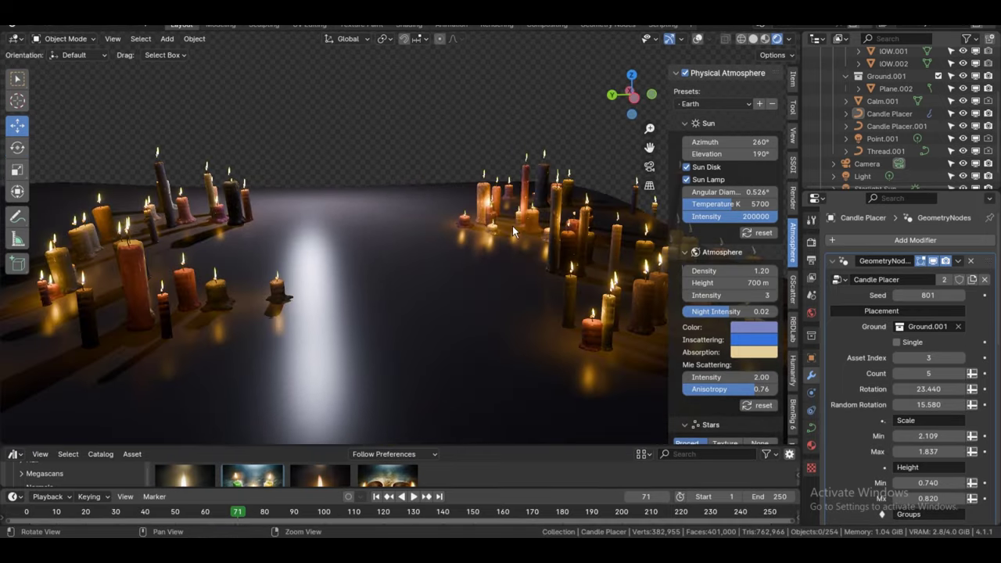
middle_drag(501, 220, 512, 249)
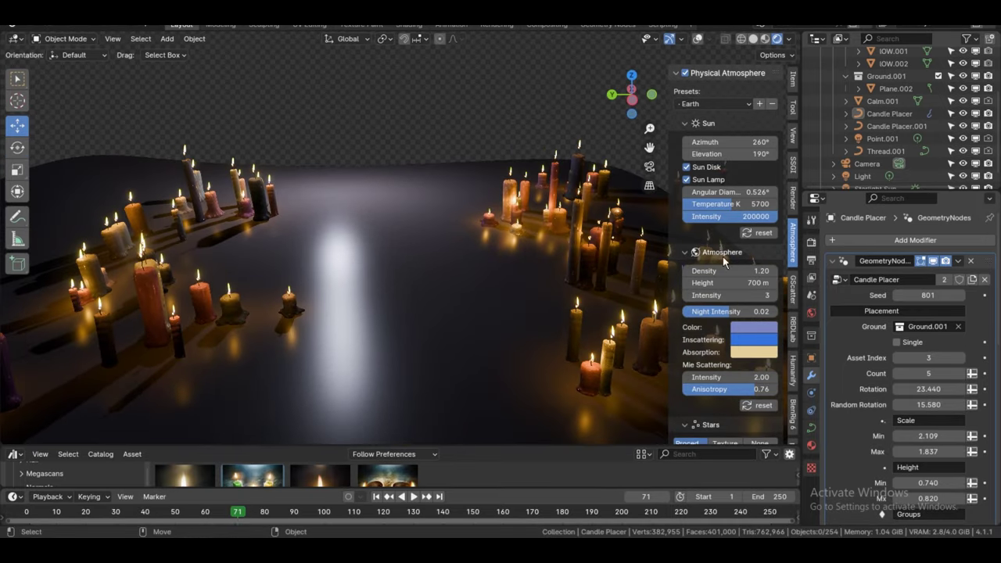
scroll(952, 432, down, 7)
drag(928, 421, 949, 421)
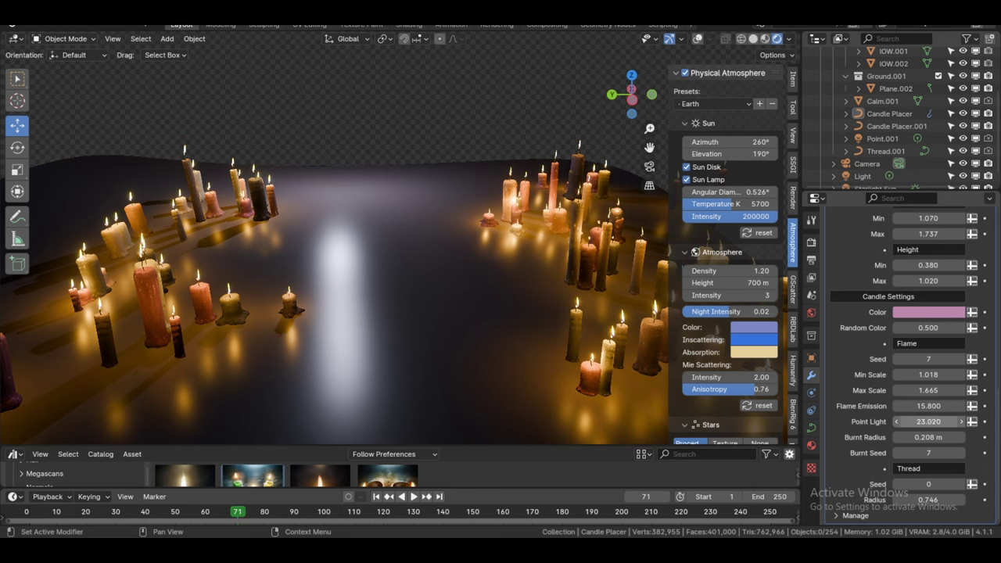
middle_drag(493, 390, 487, 389)
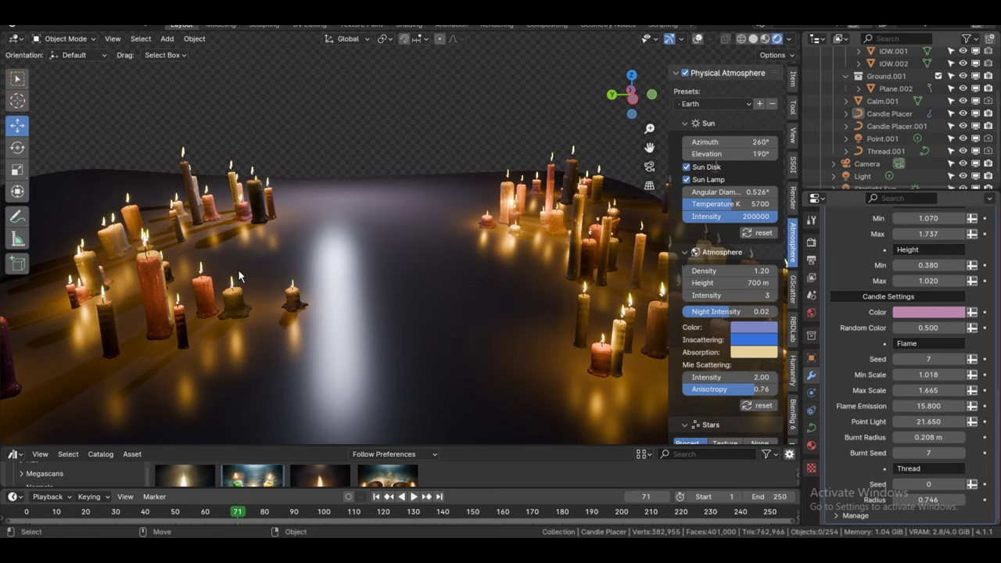
middle_drag(239, 276, 196, 253)
mouse_move(456, 255)
middle_down()
mouse_move(500, 268)
mouse_move(580, 257)
mouse_move(348, 259)
middle_up()
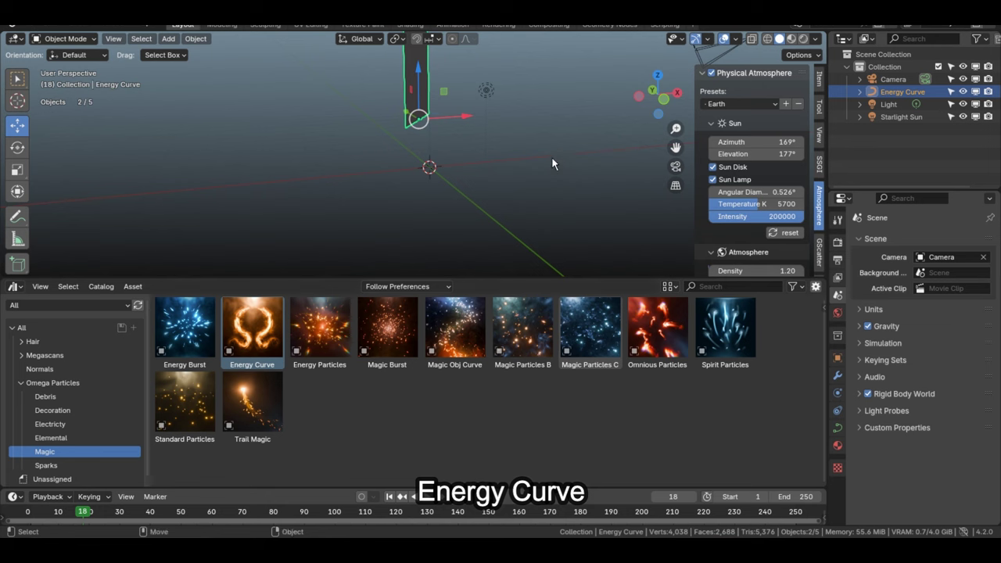
Draw a freehand Energy Curve stroke, colour its flame orange, and play it with the flow reversed.
click(714, 76)
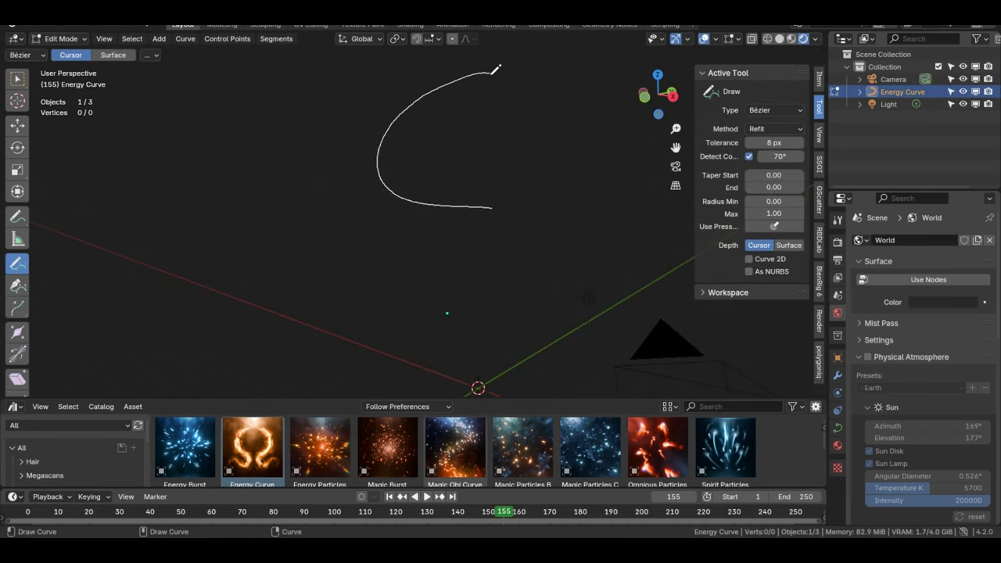
drag(494, 69, 491, 72)
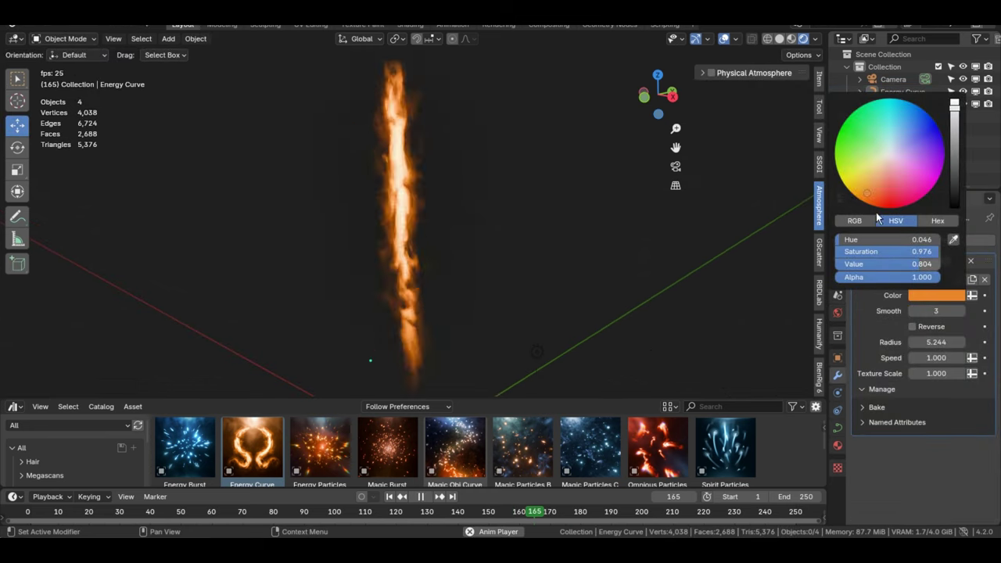
drag(875, 196, 936, 127)
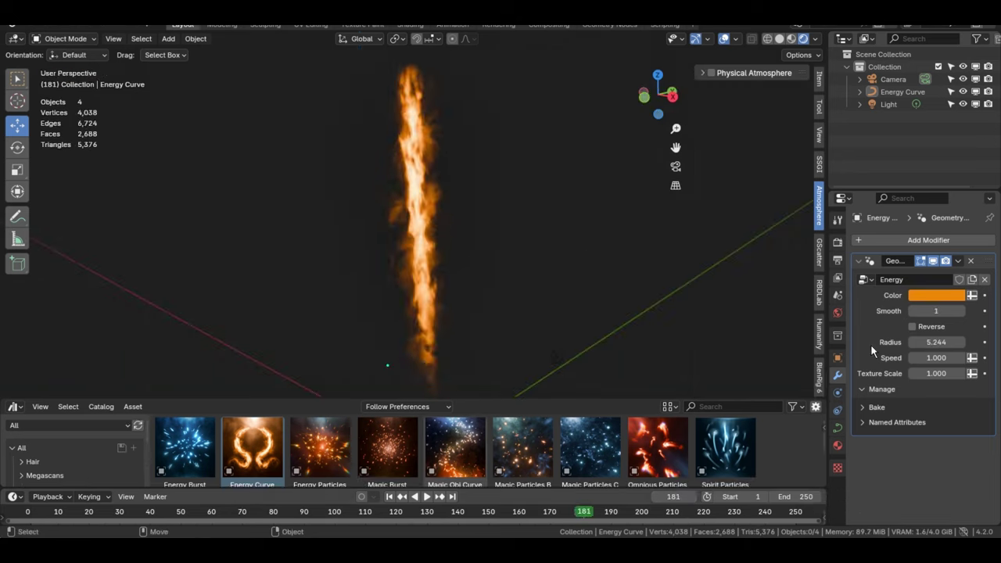
key(space)
click(911, 326)
mouse_move(711, 320)
middle_down()
mouse_move(717, 311)
mouse_move(748, 329)
middle_up()
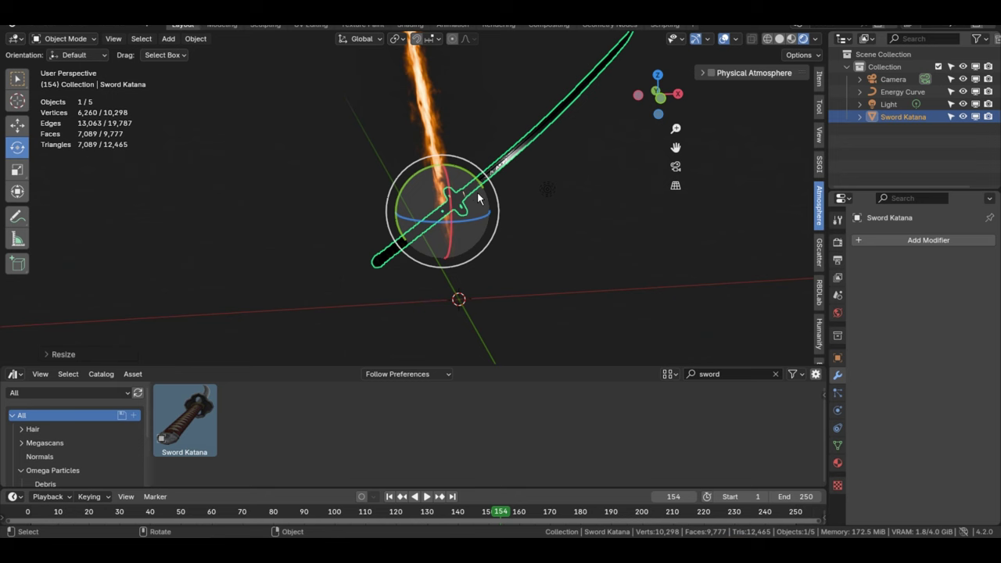
Orbit and zoom in on the Sword Katana blade's edge from guard to tip.
drag(473, 197, 545, 240)
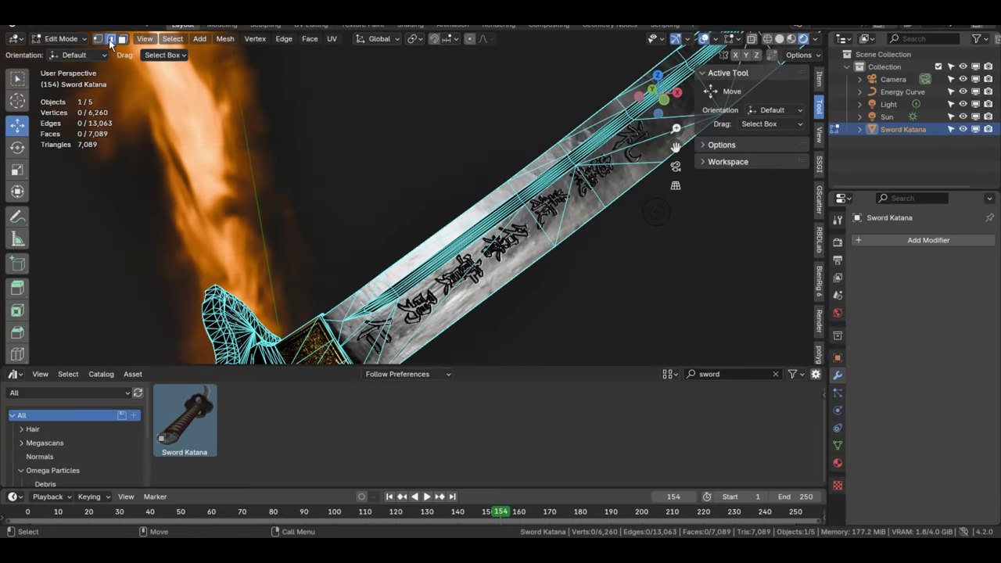
scroll(427, 204, up, 5)
middle_drag(406, 167, 368, 204)
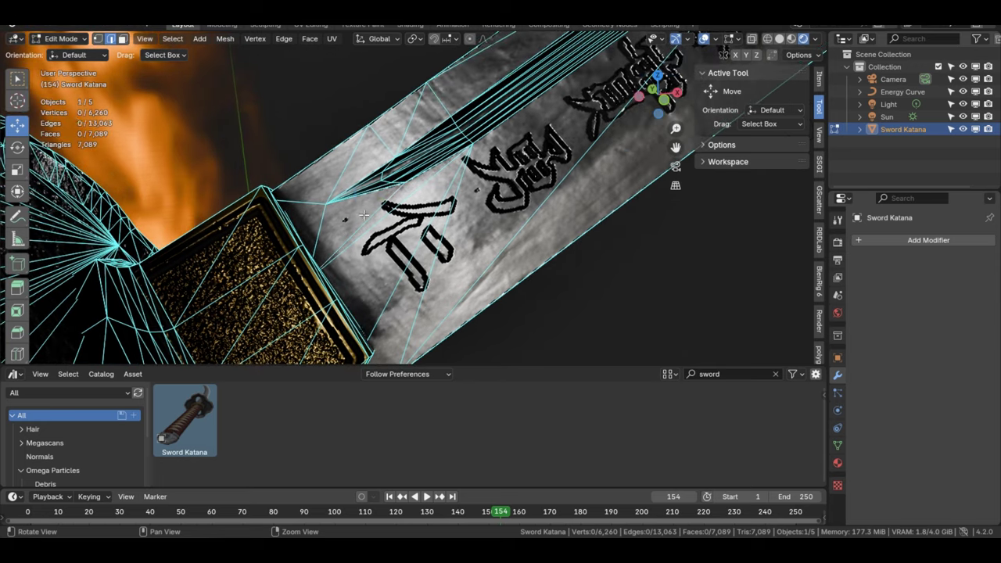
scroll(356, 228, down, 5)
mouse_move(333, 279)
middle_down()
mouse_move(402, 48)
mouse_move(420, 96)
middle_up()
scroll(451, 182, up, 4)
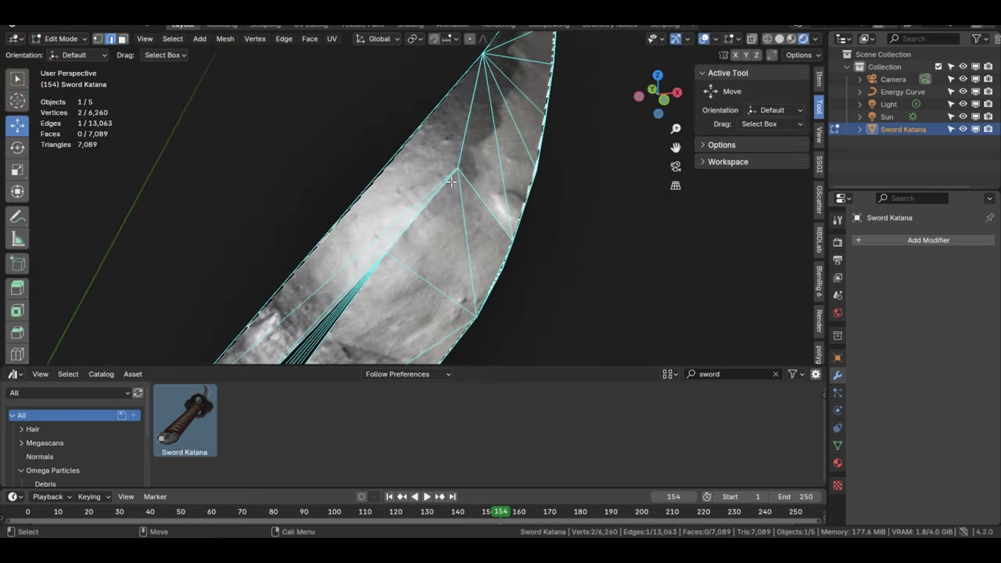
scroll(446, 181, down, 5)
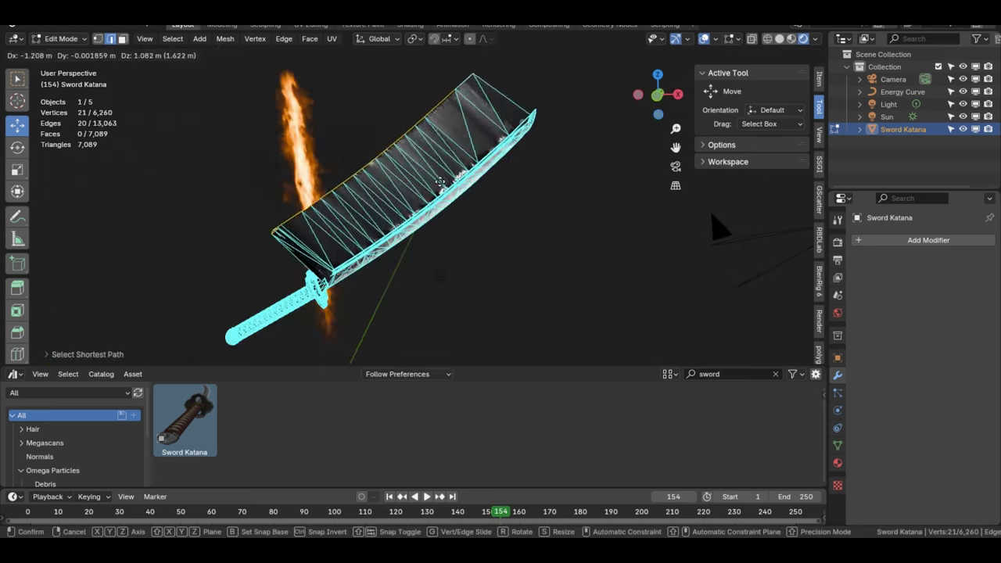
middle_drag(446, 182, 469, 168)
Separate the selected blade edges into Sword Katana.001 and convert that object to a curve.
right_click(436, 313)
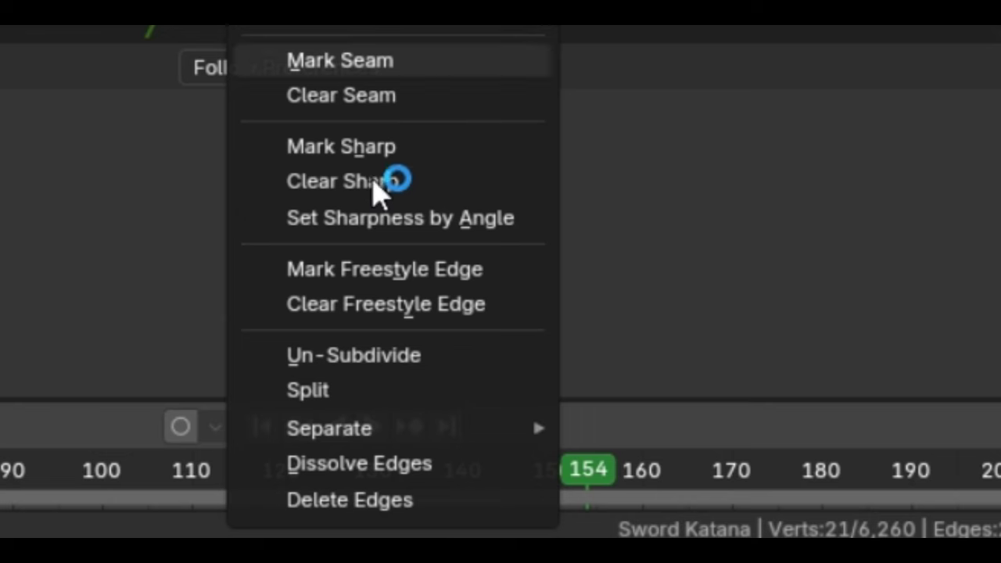
mouse_move(329, 427)
click(659, 347)
click(64, 38)
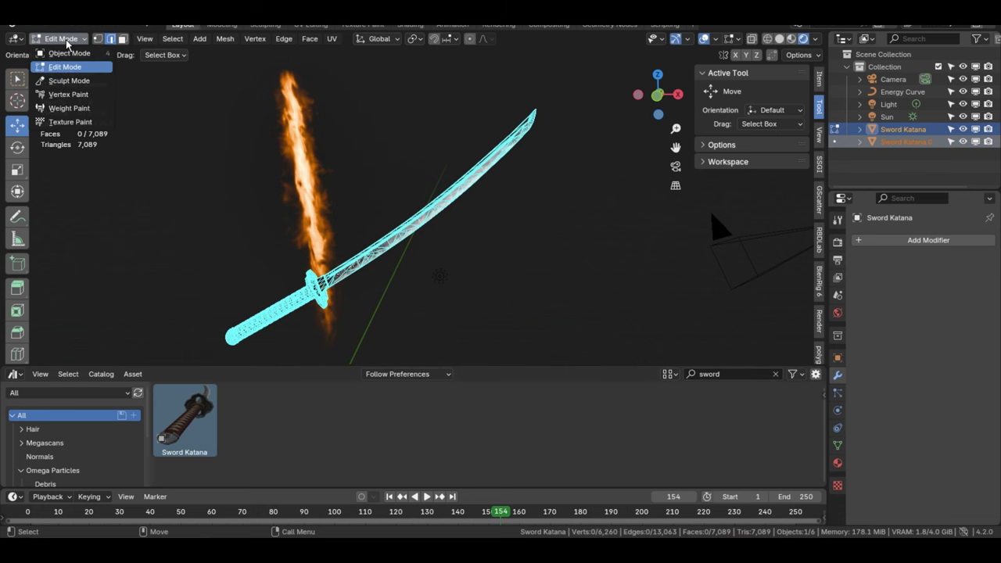
click(65, 53)
click(898, 143)
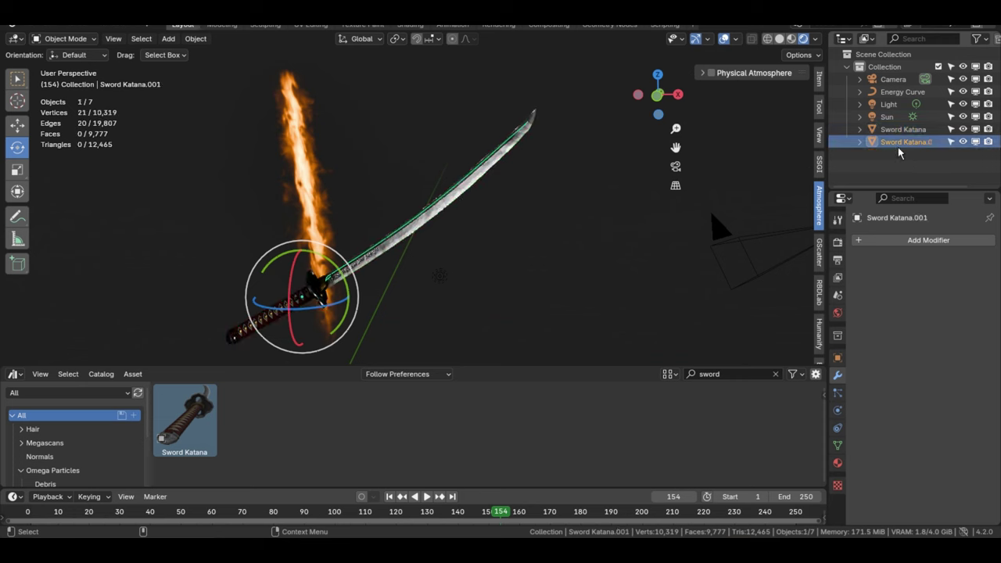
click(196, 38)
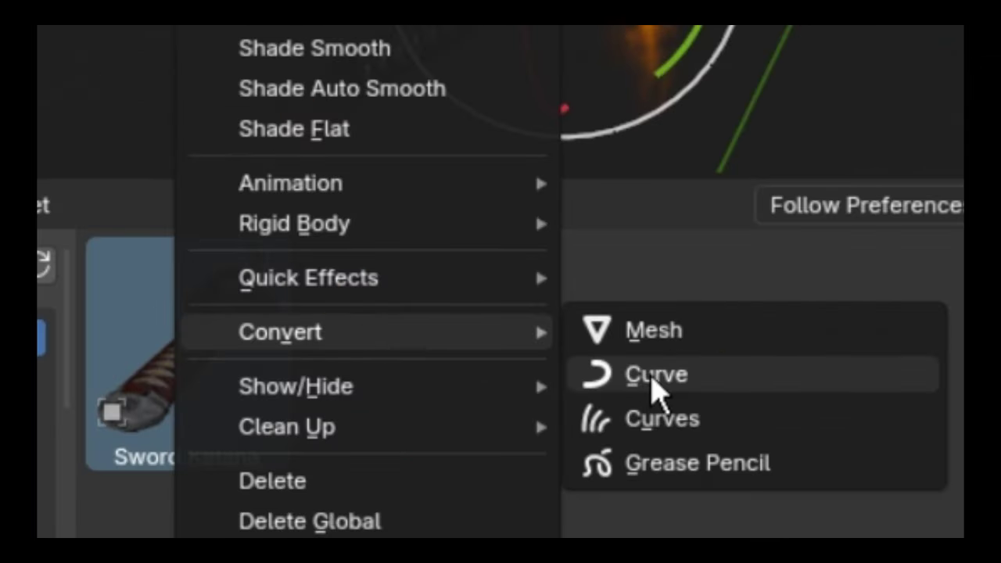
click(331, 428)
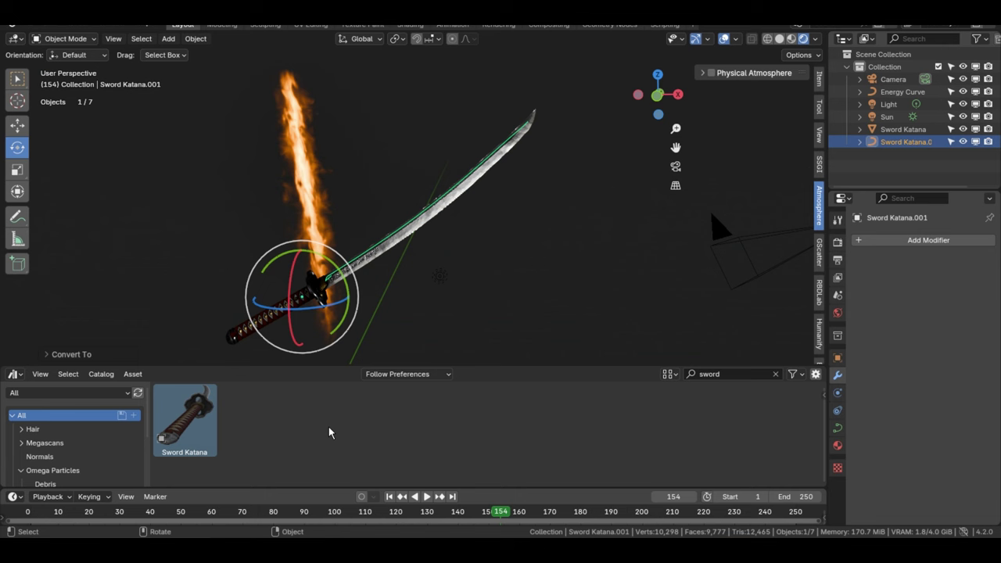
key(g)
right_click(540, 269)
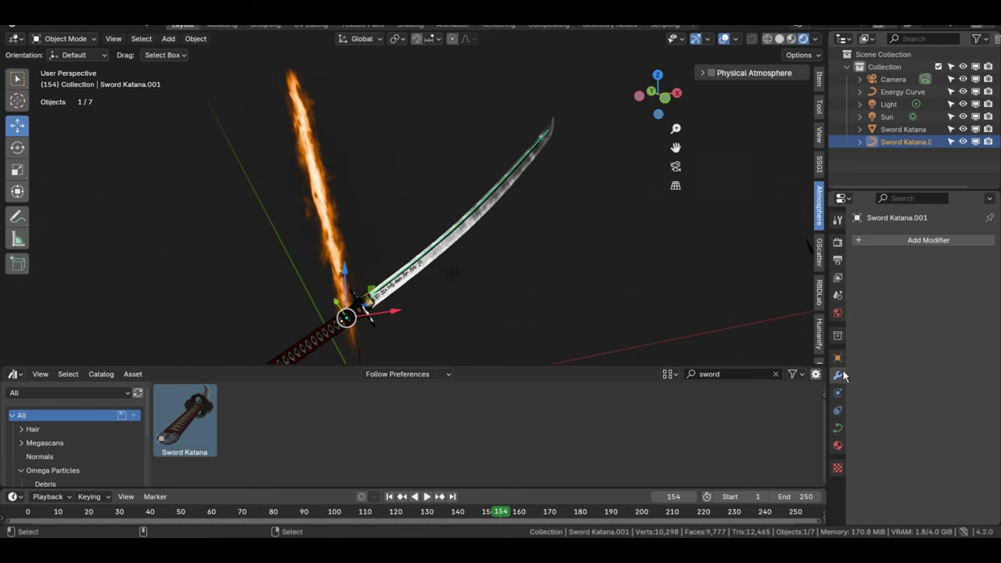
Add a Geometry Nodes modifier to the curve using the Energy node group.
click(930, 242)
click(882, 259)
click(864, 279)
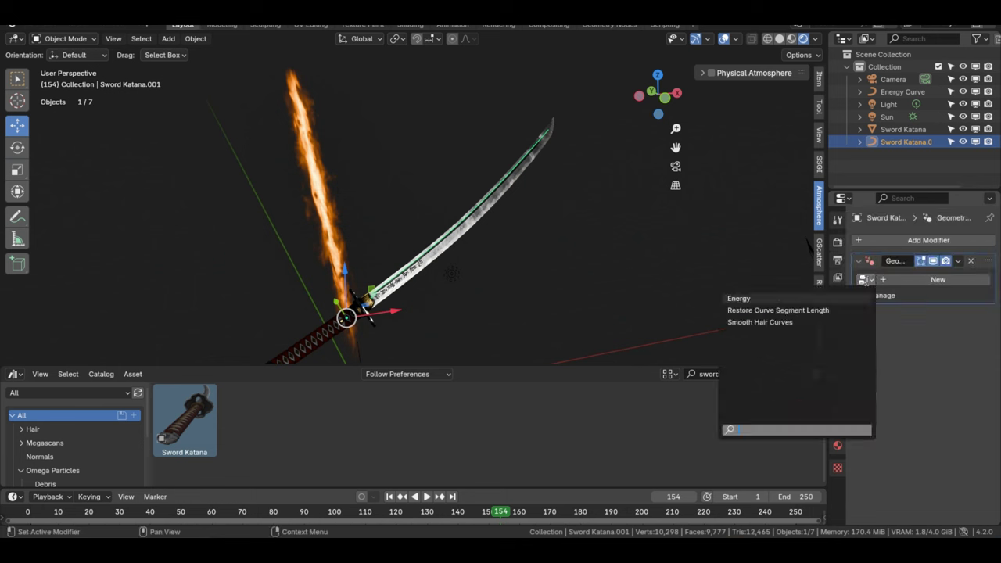
click(760, 299)
mouse_move(493, 250)
middle_down()
mouse_move(579, 275)
mouse_move(569, 251)
middle_up()
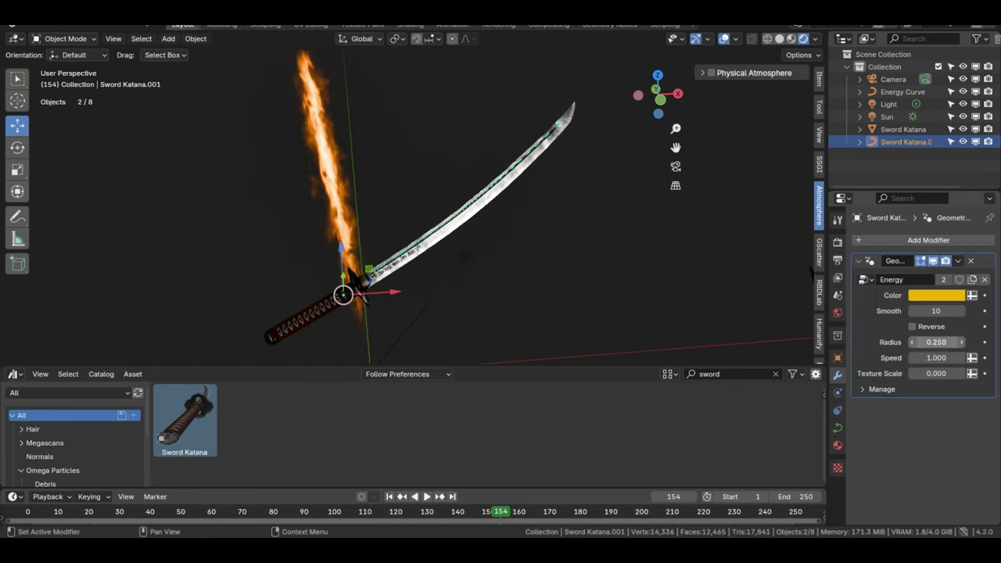
Set the flame radius to 123.210, keep speed at 1.000, and adjust the texture scale.
drag(936, 341, 984, 342)
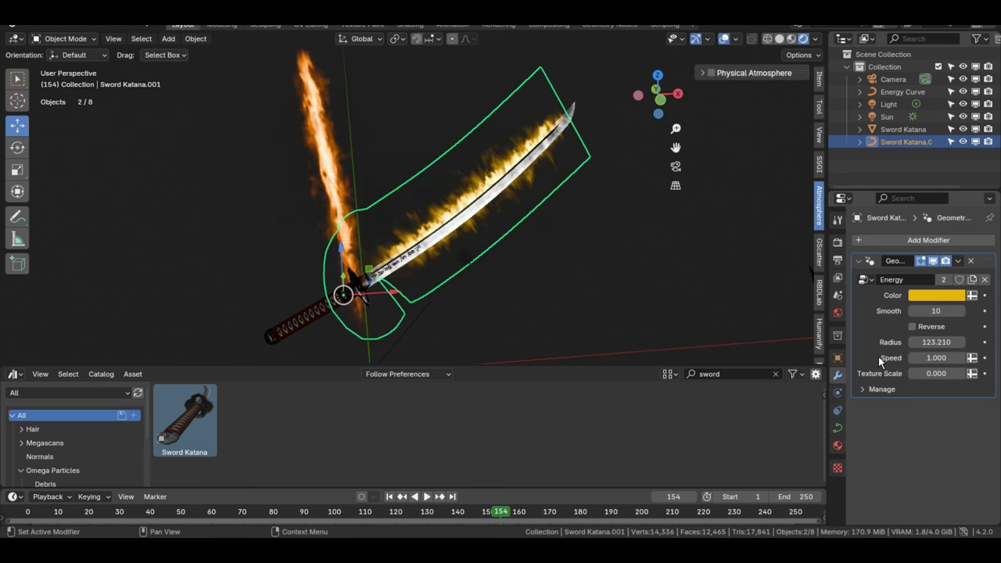
click(630, 343)
drag(936, 357, 970, 357)
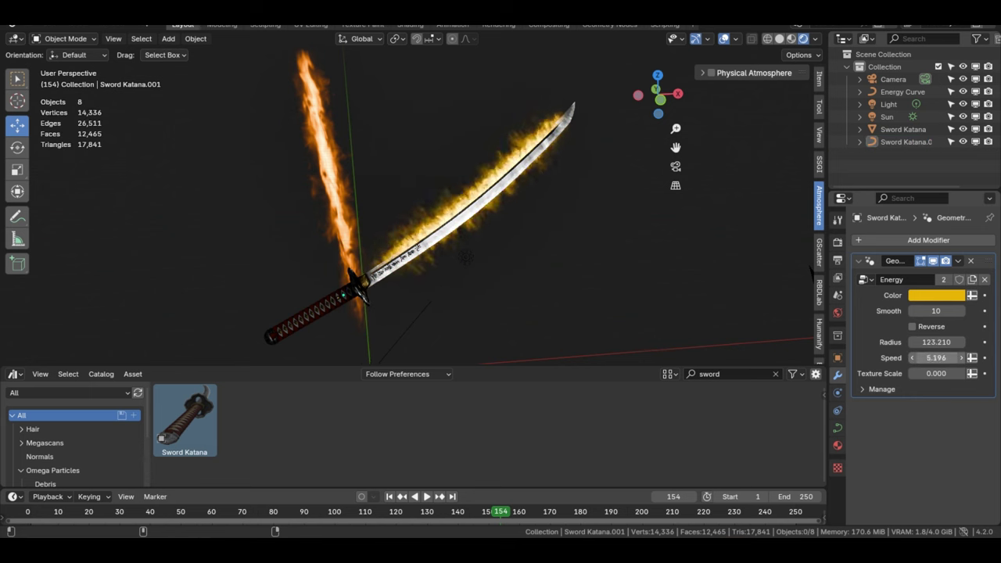
drag(936, 357, 985, 358)
key(BackSpace)
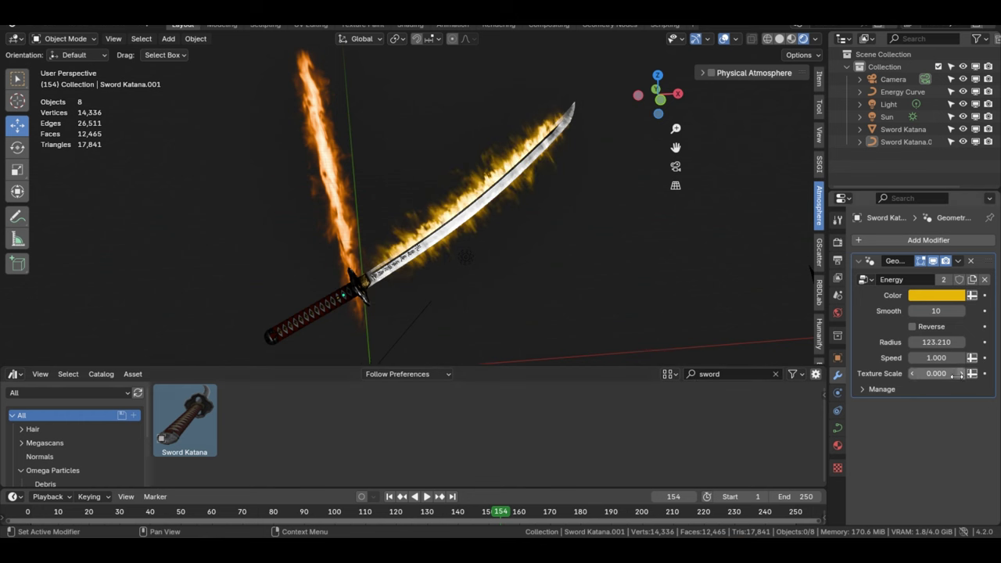
drag(936, 373, 969, 372)
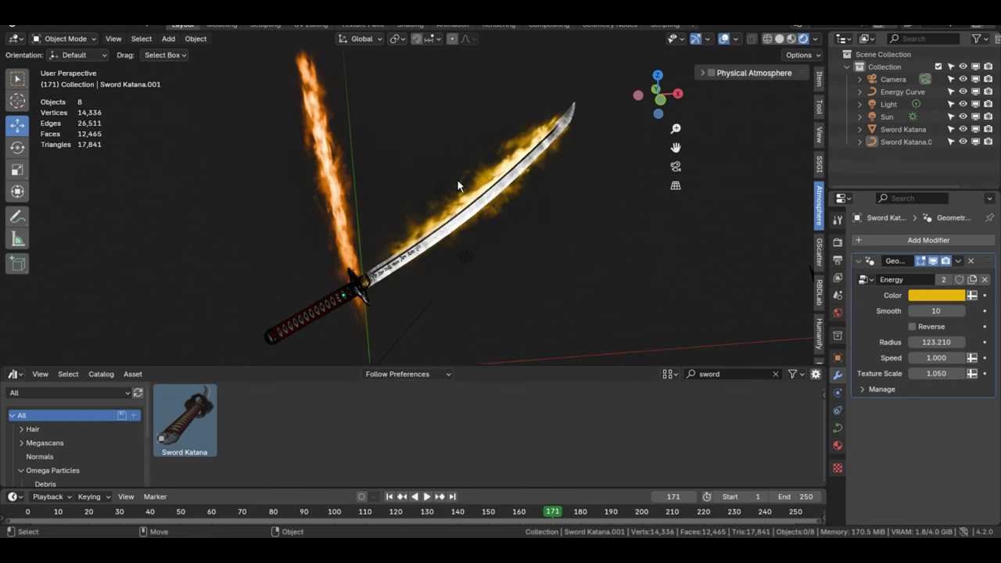
Align the flaming curve along the blade, reverse the flames, preview playback, and open its shader nodes.
click(472, 204)
scroll(485, 198, up, 3)
scroll(547, 209, up, 3)
mouse_move(571, 214)
middle_down()
mouse_move(512, 223)
mouse_move(540, 243)
middle_up()
key(g)
click(537, 223)
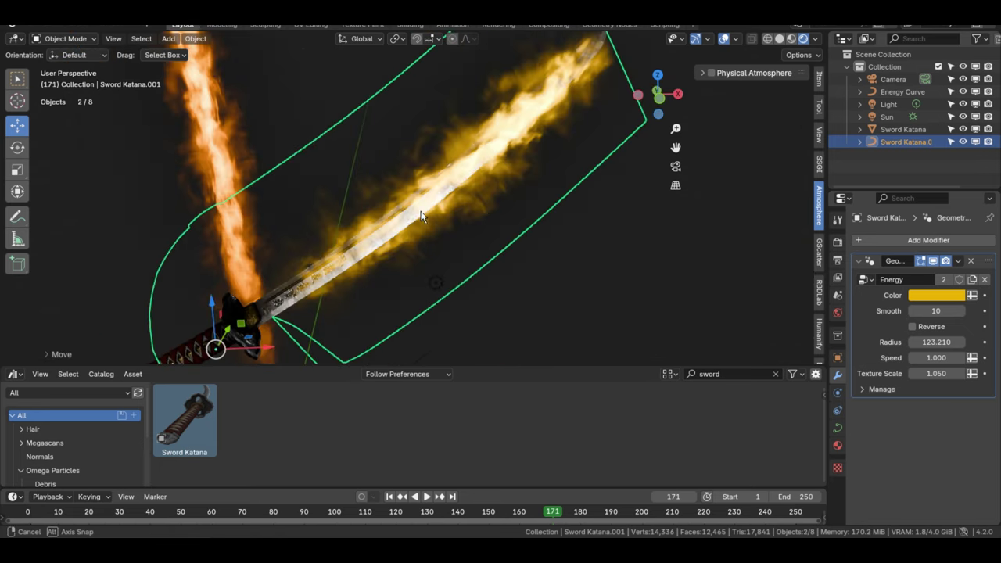
click(540, 243)
click(911, 326)
key(space)
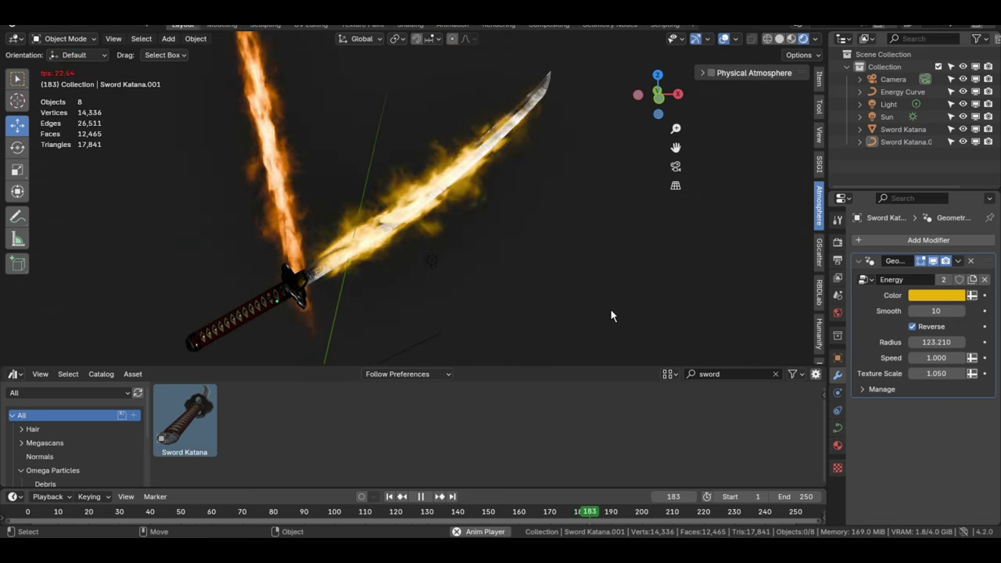
key(space)
click(409, 24)
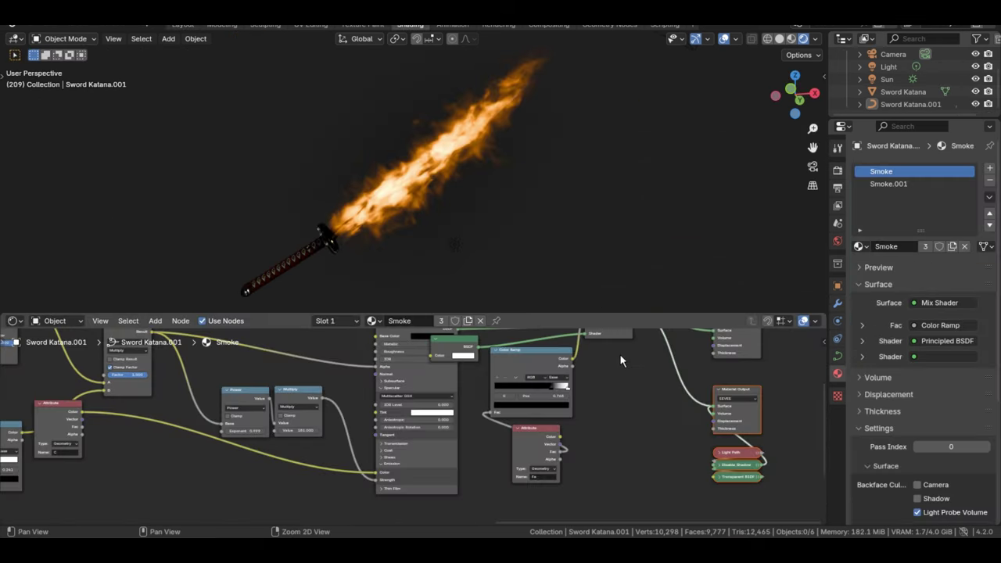
Drag the Smoke material's Color Ramp fade stop from 0.768 to 0.936.
scroll(414, 438, up, 2)
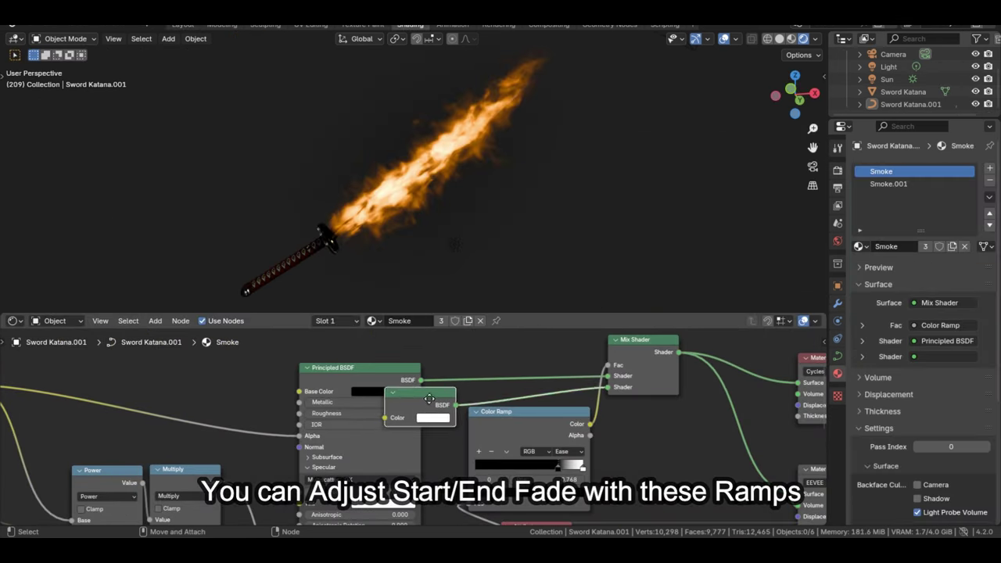
drag(432, 413, 536, 375)
scroll(612, 435, up, 4)
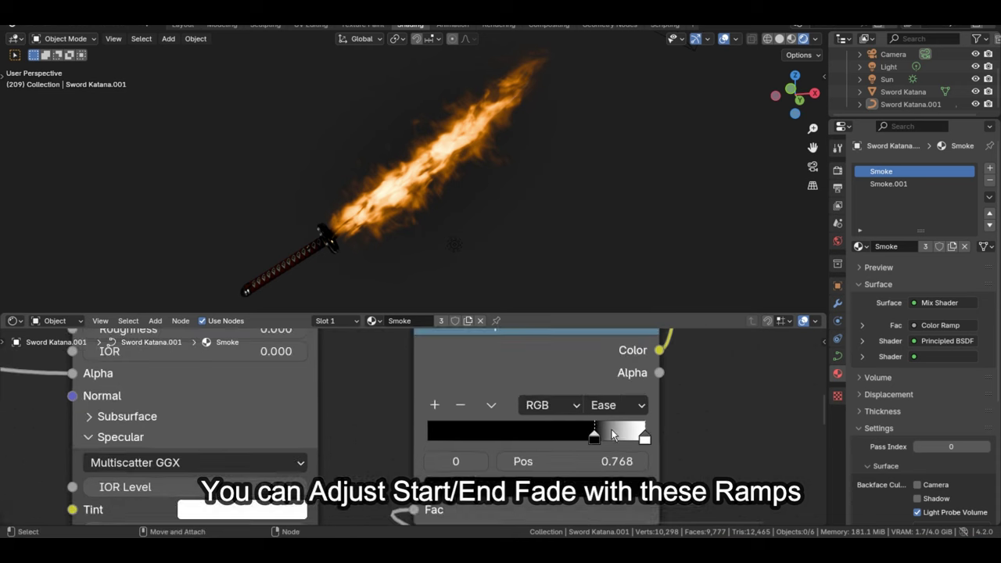
mouse_move(545, 446)
mouse_down()
mouse_move(574, 446)
mouse_move(491, 446)
mouse_move(646, 461)
mouse_up()
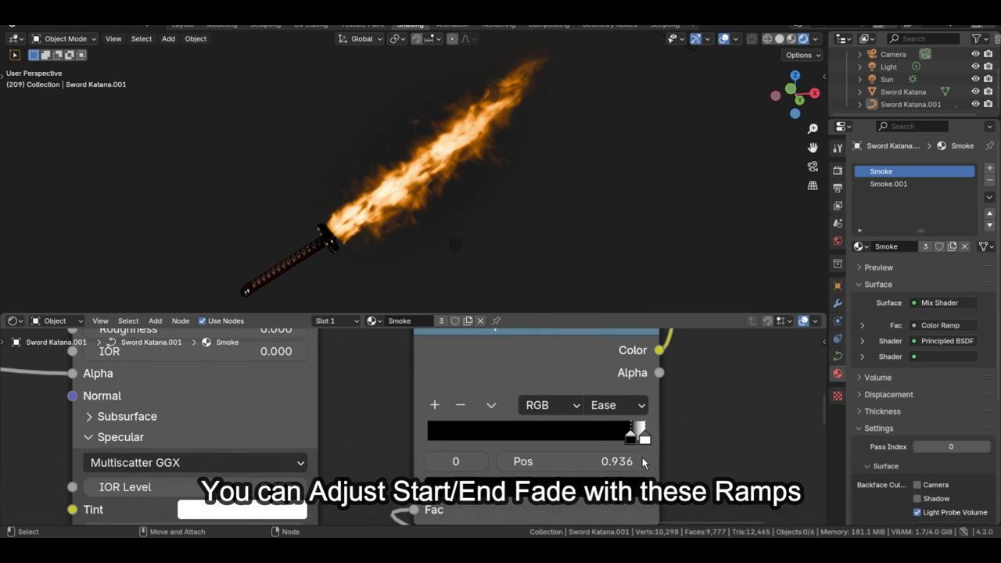
scroll(629, 463, down, 5)
scroll(514, 370, up, 3)
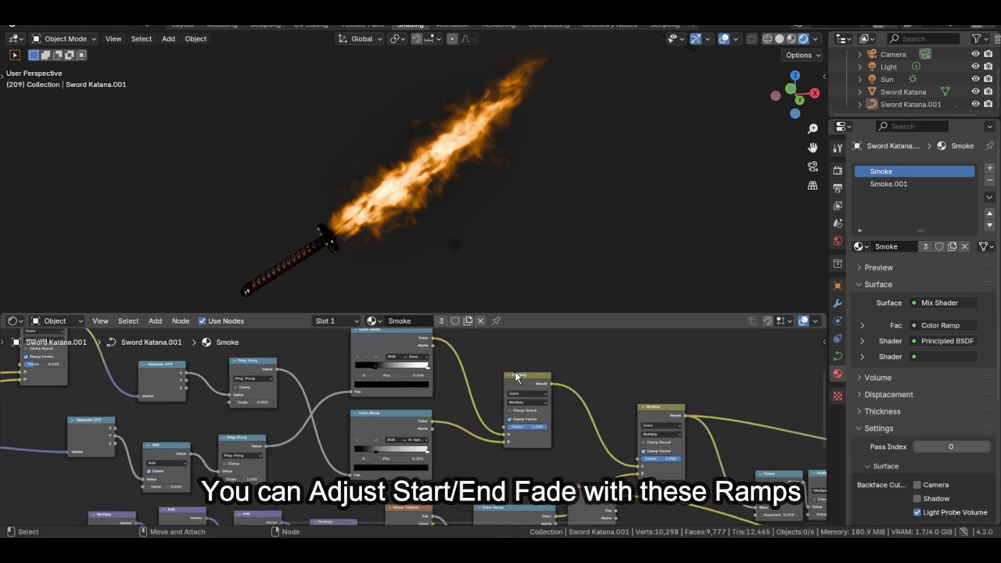
middle_drag(514, 370, 542, 391)
scroll(545, 388, up, 2)
scroll(544, 388, up, 2)
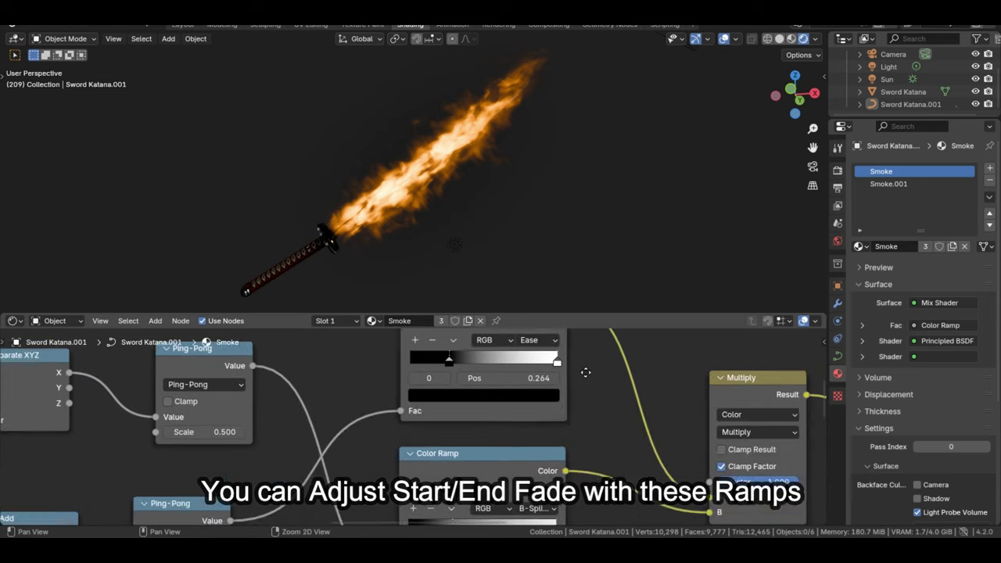
scroll(500, 415, up, 2)
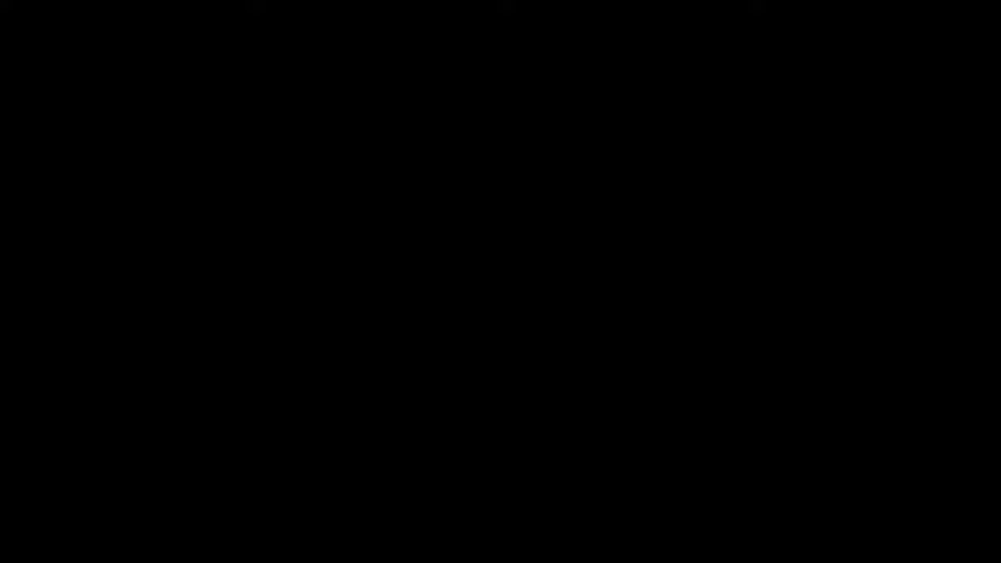